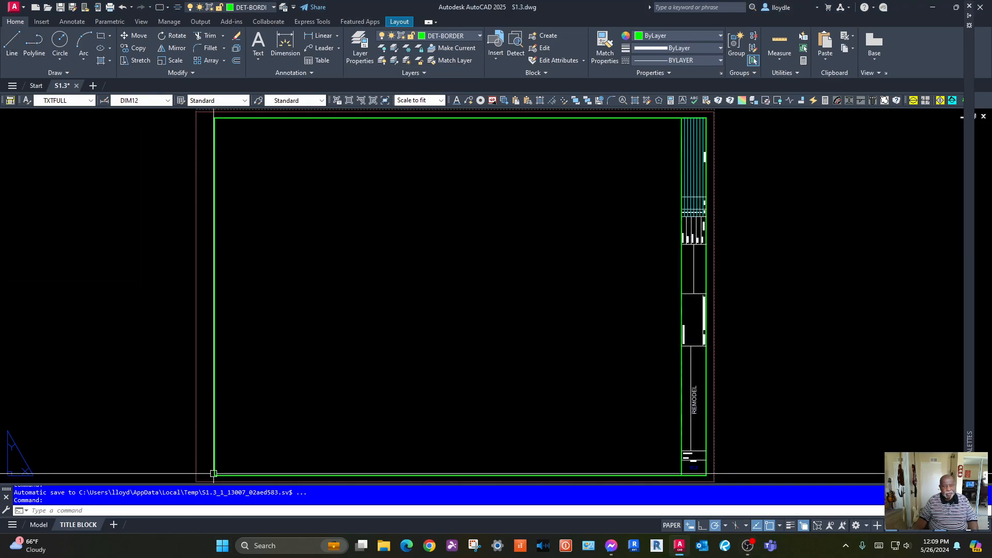
Draw lines from the border's lower-left corner up its left side and across its top edge to the title block strip
{"action": "key", "text": "Return"}
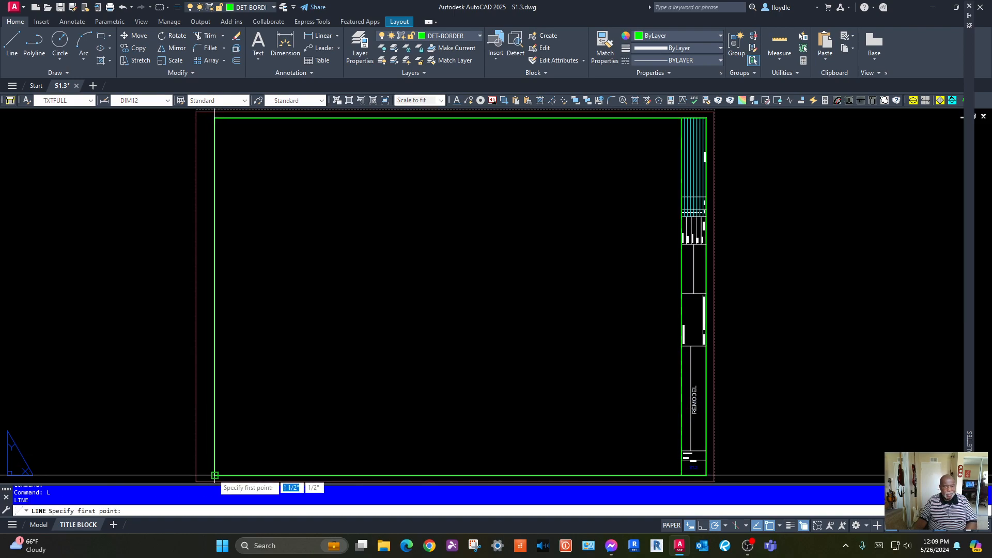
{"action": "left_click", "coordinate": [214, 475]}
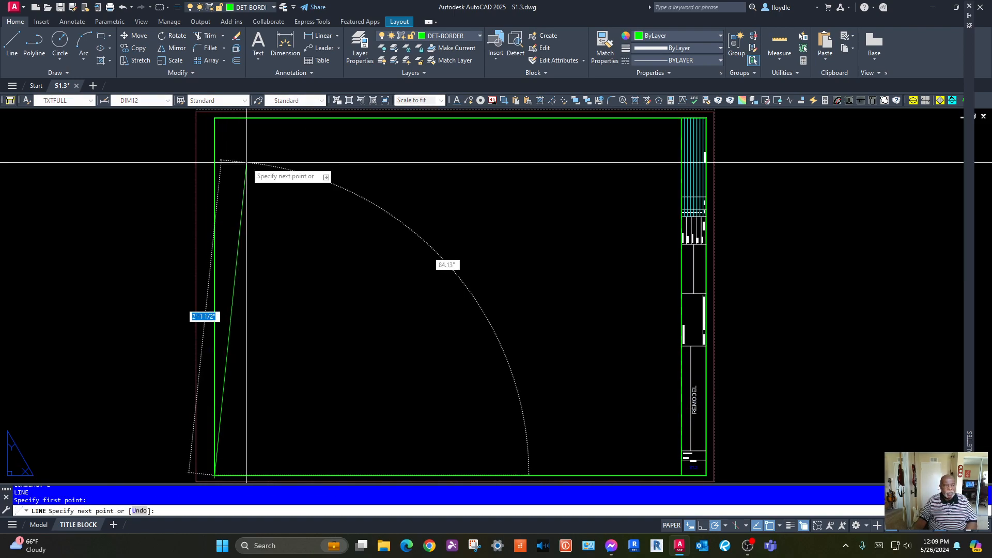
{"action": "left_click", "coordinate": [215, 117]}
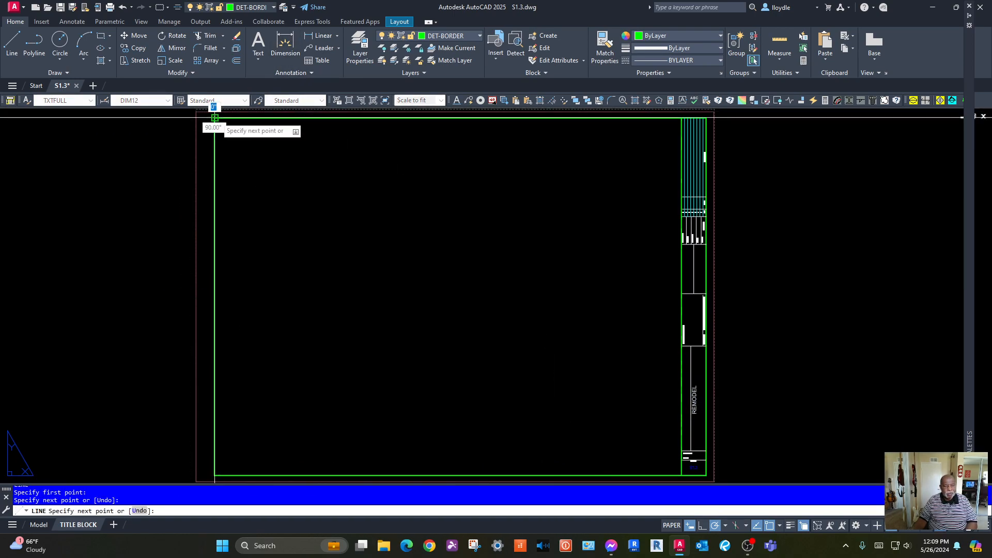
{"action": "left_click", "coordinate": [680, 118]}
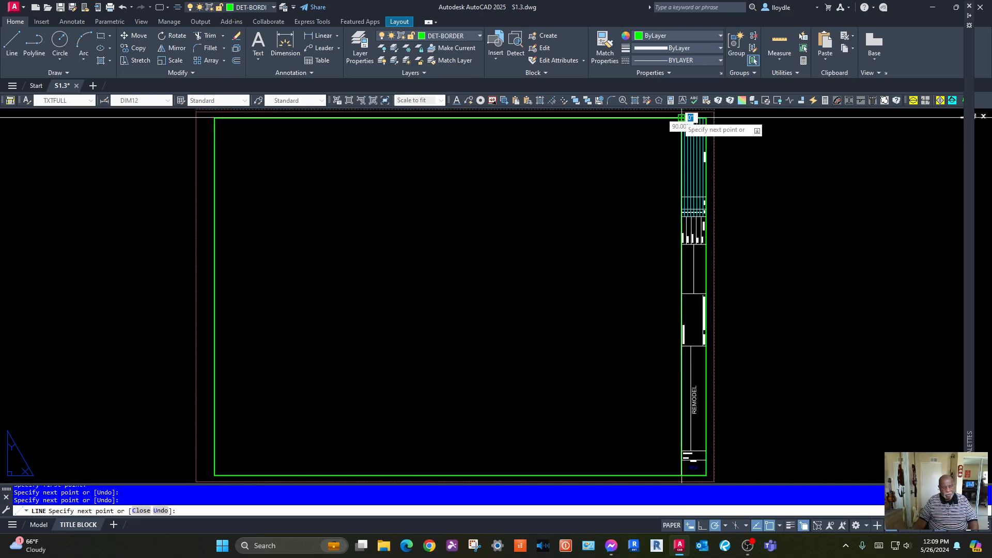
{"action": "key", "text": "Escape"}
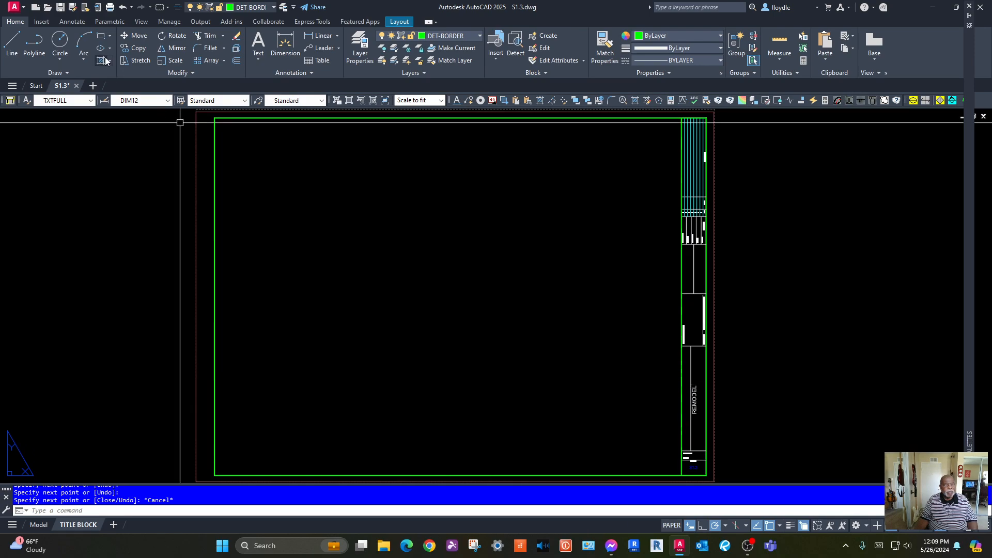
Copy the border's left vertical line as a 6-item array fitted across to the title block strip's edge
{"action": "left_click", "coordinate": [135, 48]}
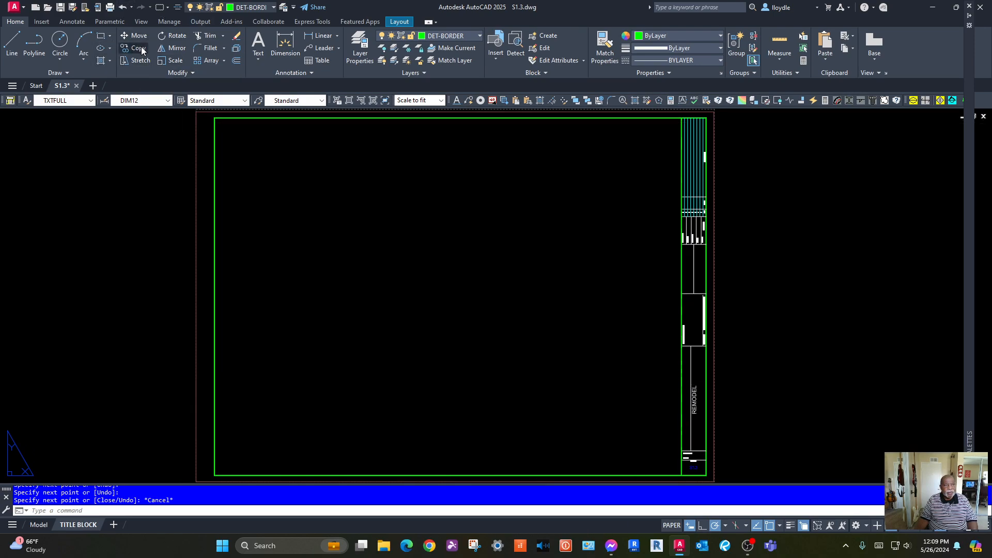
{"action": "left_click", "coordinate": [215, 297]}
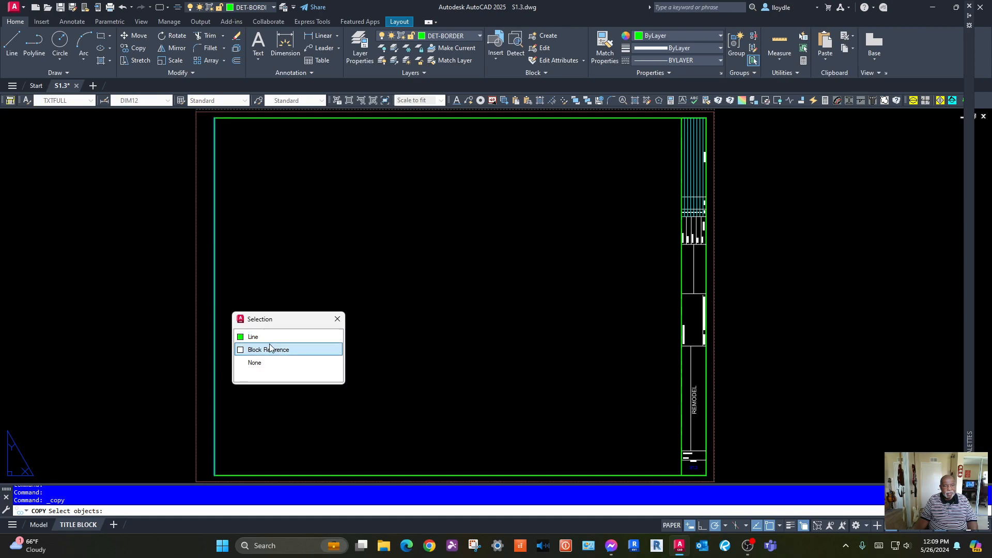
{"action": "left_click", "coordinate": [263, 337]}
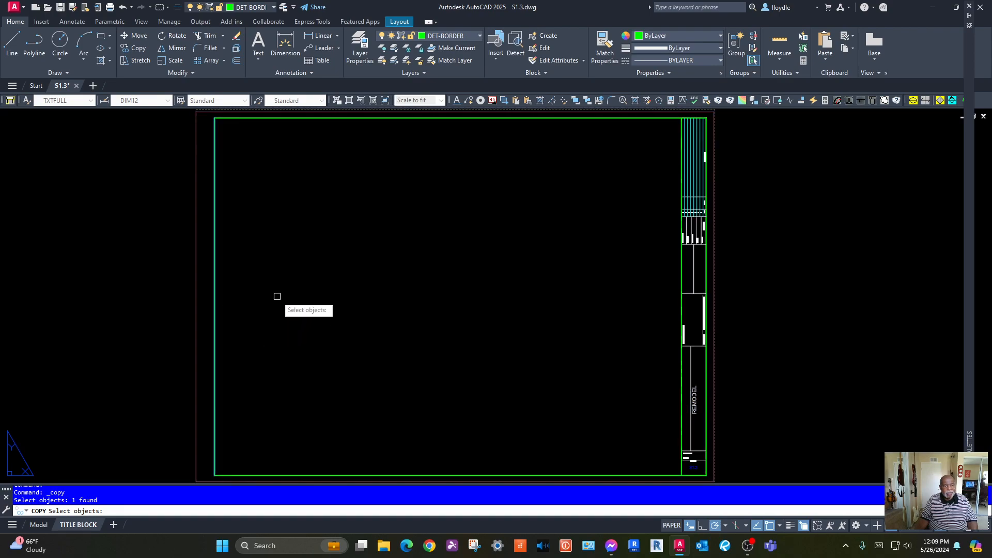
{"action": "key", "text": "Return"}
{"action": "left_click", "coordinate": [216, 277]}
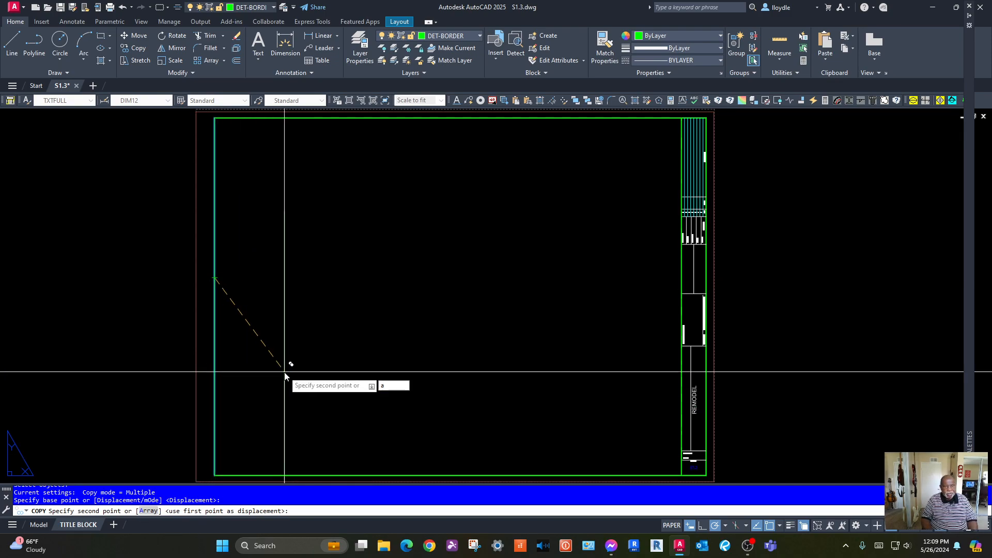
{"action": "key", "text": "Return"}
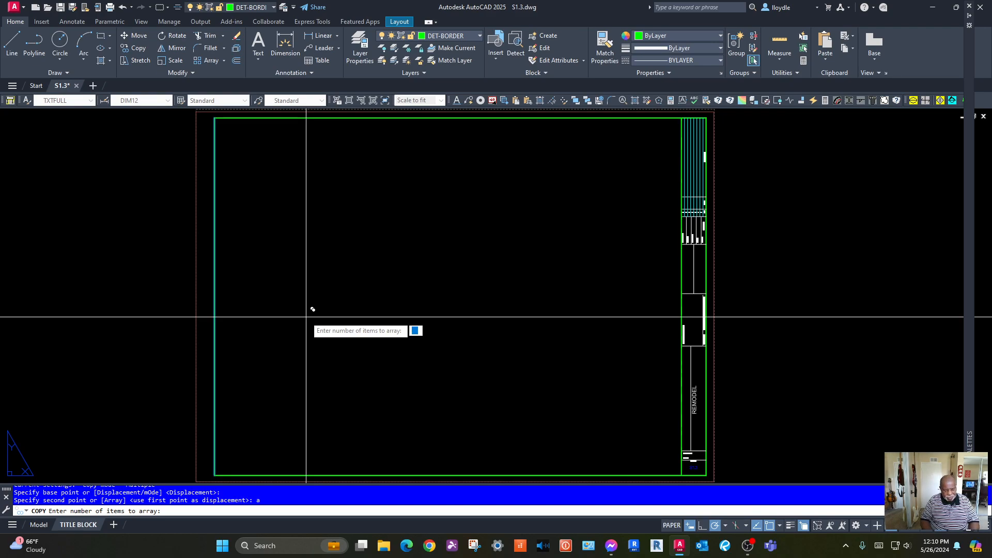
{"action": "key", "text": "Return"}
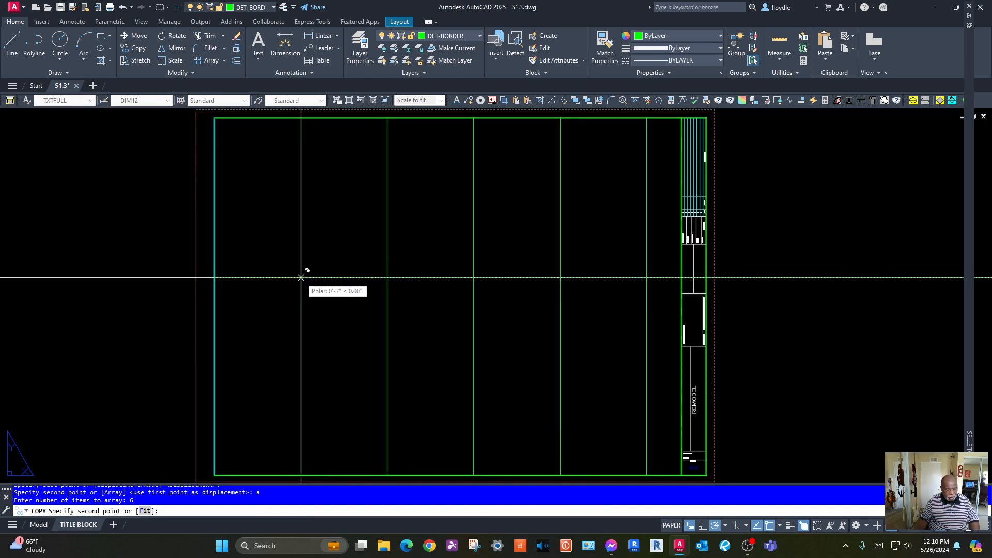
{"action": "key", "text": "Return"}
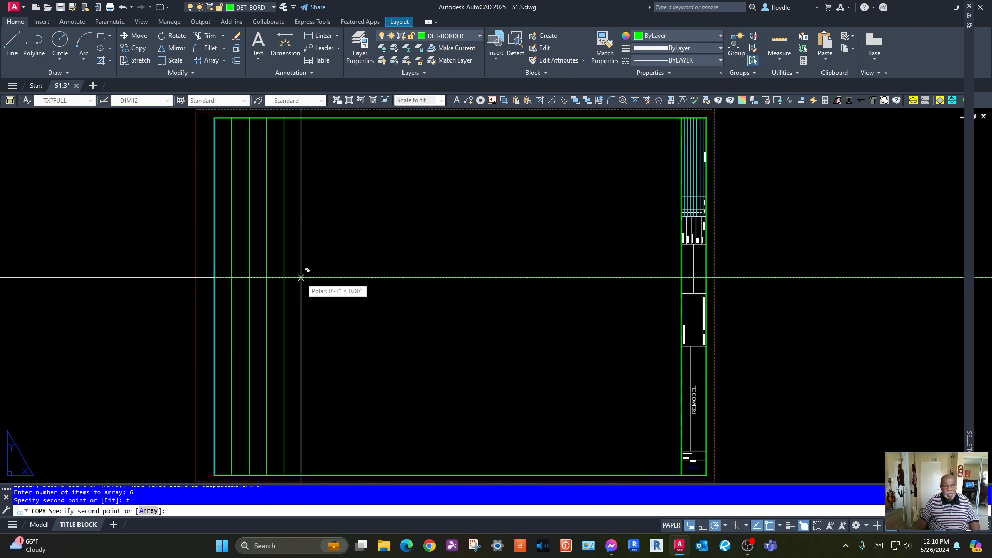
{"action": "left_click", "coordinate": [681, 277]}
{"action": "key", "text": "Return"}
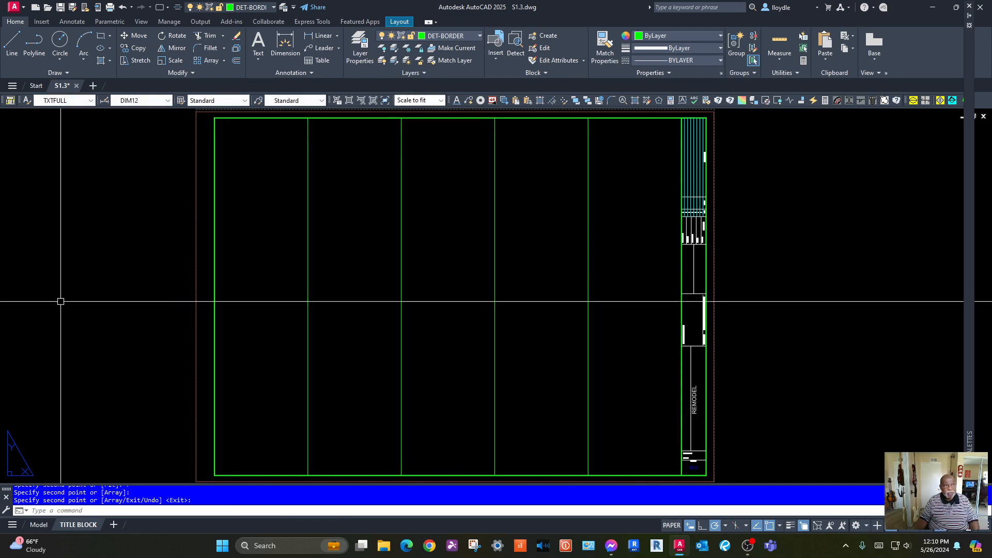
Copy the border's top horizontal line as a 5-item array fitted down to the bottom border
{"action": "left_click", "coordinate": [133, 49]}
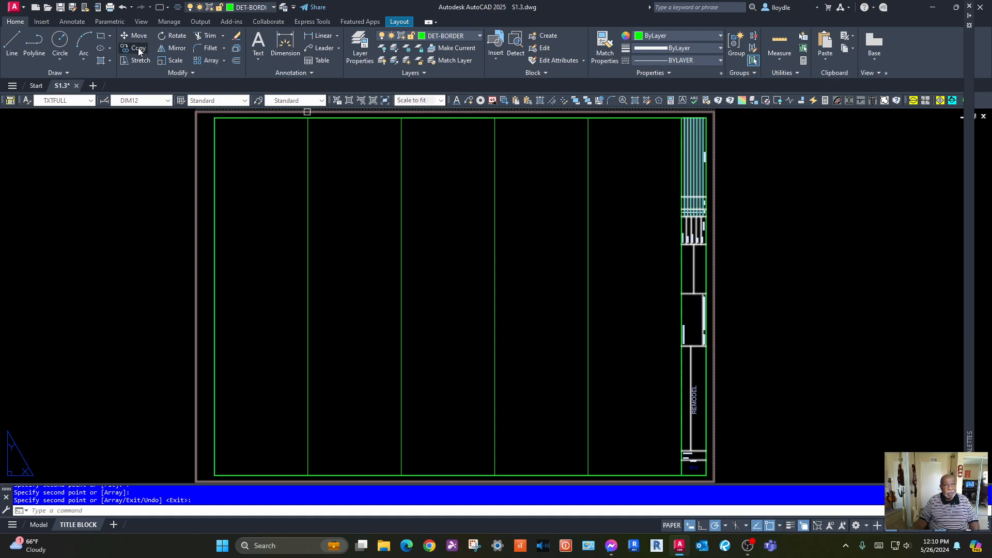
{"action": "left_click", "coordinate": [339, 119]}
{"action": "left_click", "coordinate": [375, 156]}
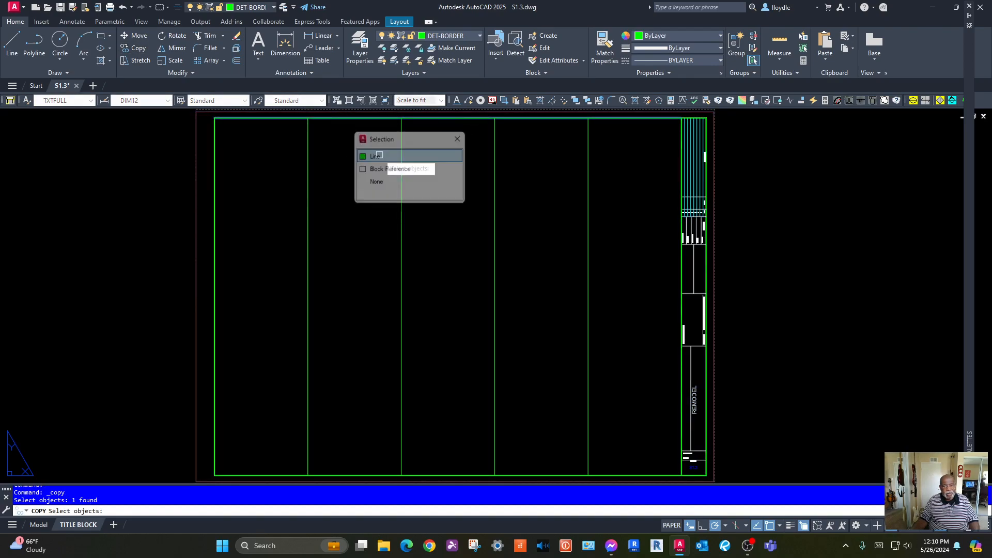
{"action": "key", "text": "Return"}
{"action": "left_click", "coordinate": [346, 118]}
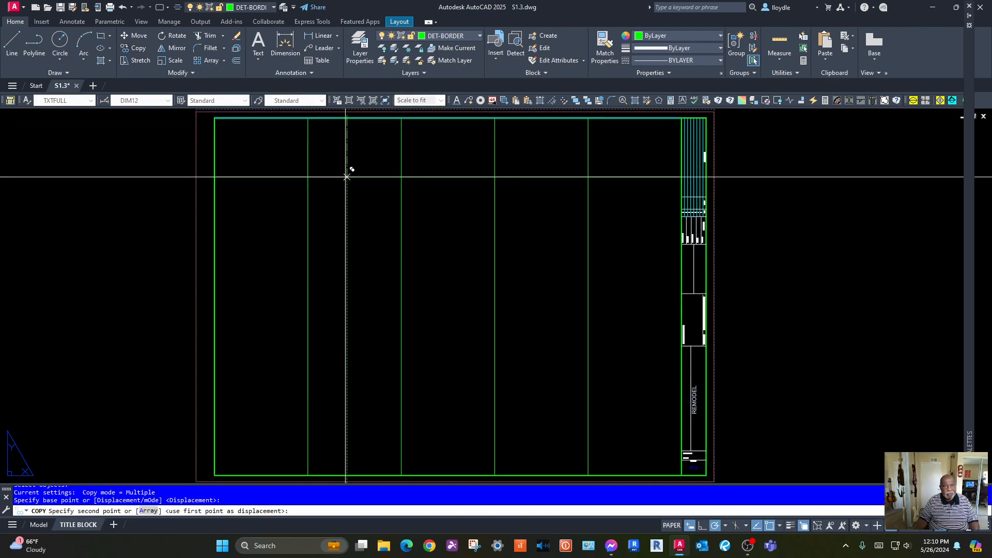
{"action": "type", "text": "a"}
{"action": "key", "text": "Return"}
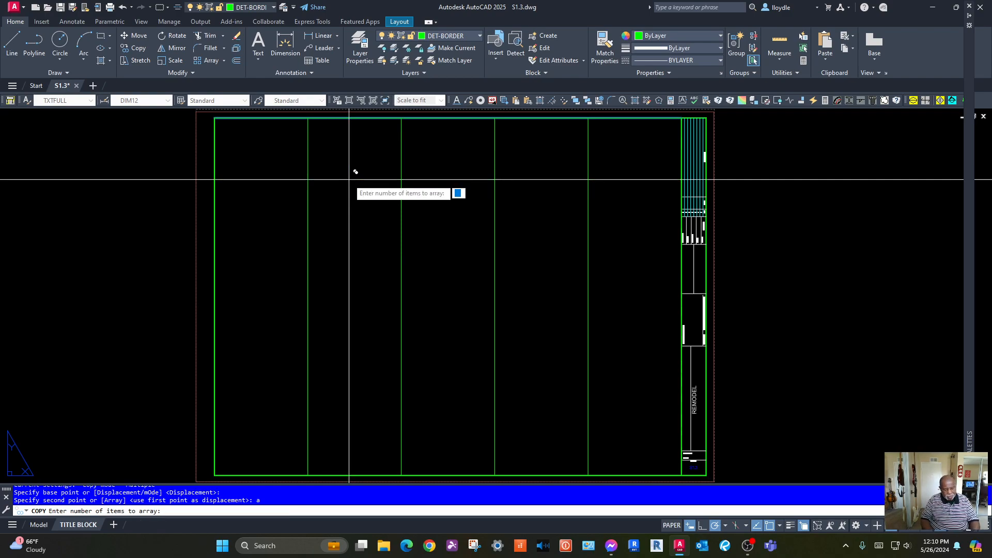
{"action": "type", "text": "5"}
{"action": "key", "text": "Return"}
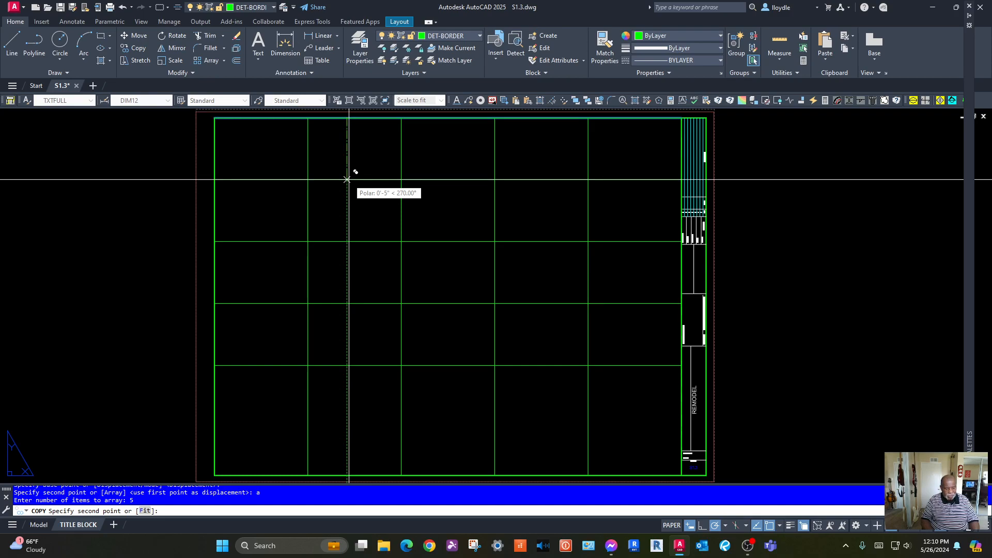
{"action": "type", "text": "f"}
{"action": "key", "text": "Return"}
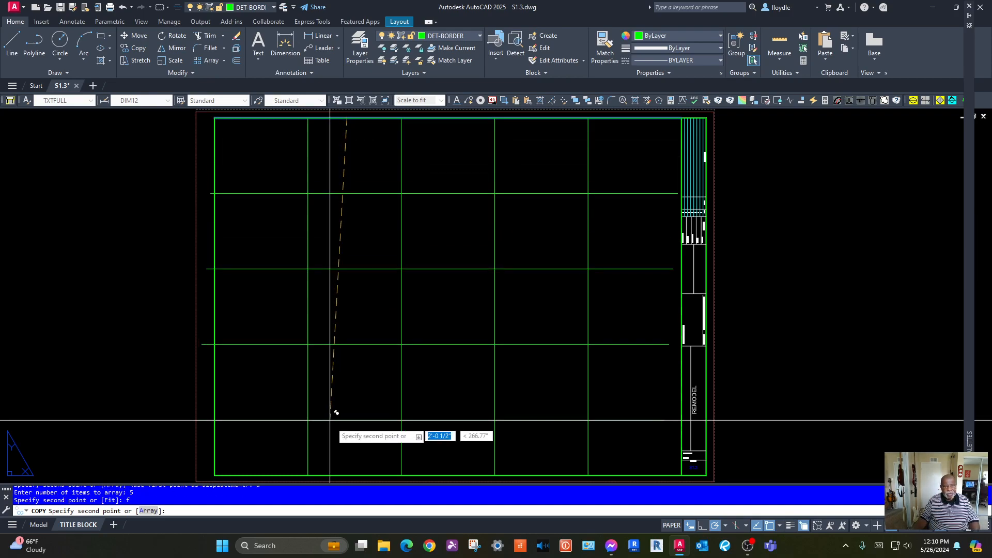
{"action": "left_click", "coordinate": [346, 474]}
{"action": "key", "text": "Return"}
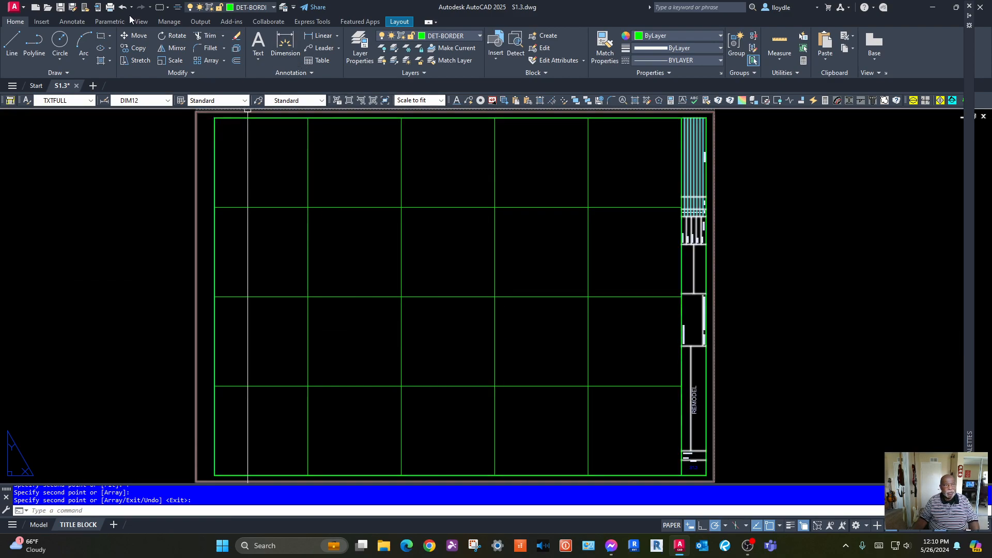
Offset the three interior horizontal lines and the bottom border line upward by 0.5"
{"action": "left_click", "coordinate": [236, 61]}
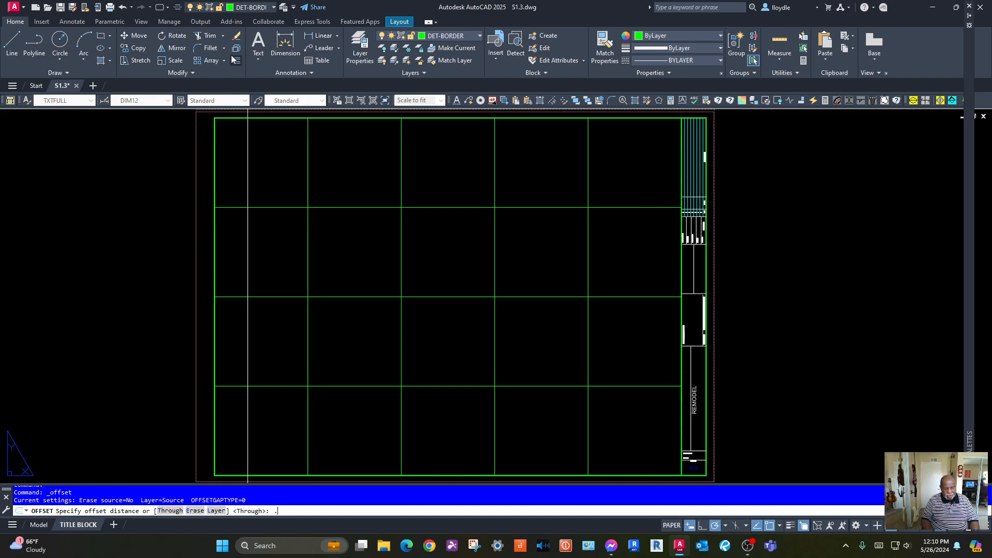
{"action": "key", "text": "Return"}
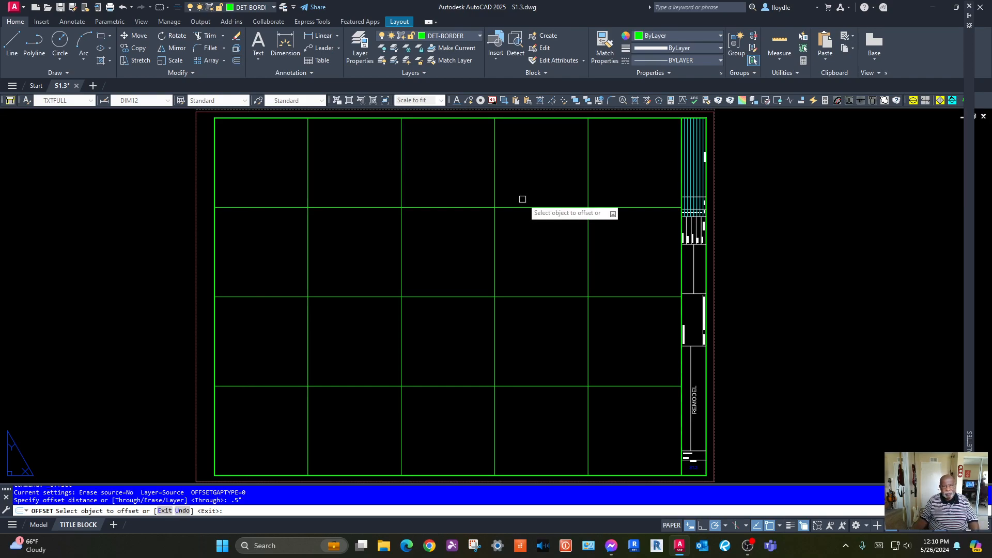
{"action": "left_click", "coordinate": [468, 207]}
{"action": "left_click", "coordinate": [475, 178]}
{"action": "left_click", "coordinate": [458, 296]}
{"action": "left_click", "coordinate": [456, 284]}
{"action": "left_click", "coordinate": [453, 386]}
{"action": "left_click", "coordinate": [467, 381]}
{"action": "left_click", "coordinate": [471, 474]}
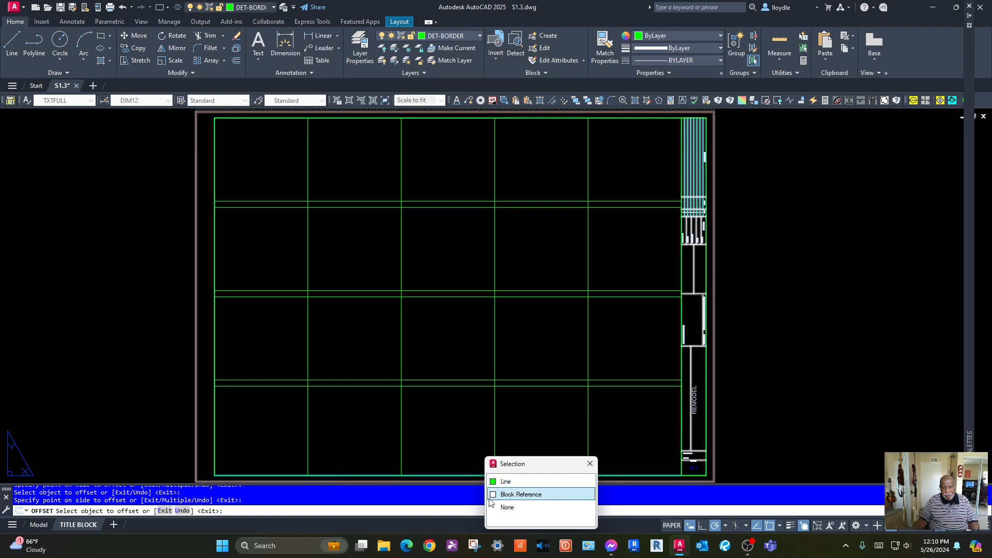
{"action": "left_click", "coordinate": [504, 482]}
{"action": "left_click", "coordinate": [475, 462]}
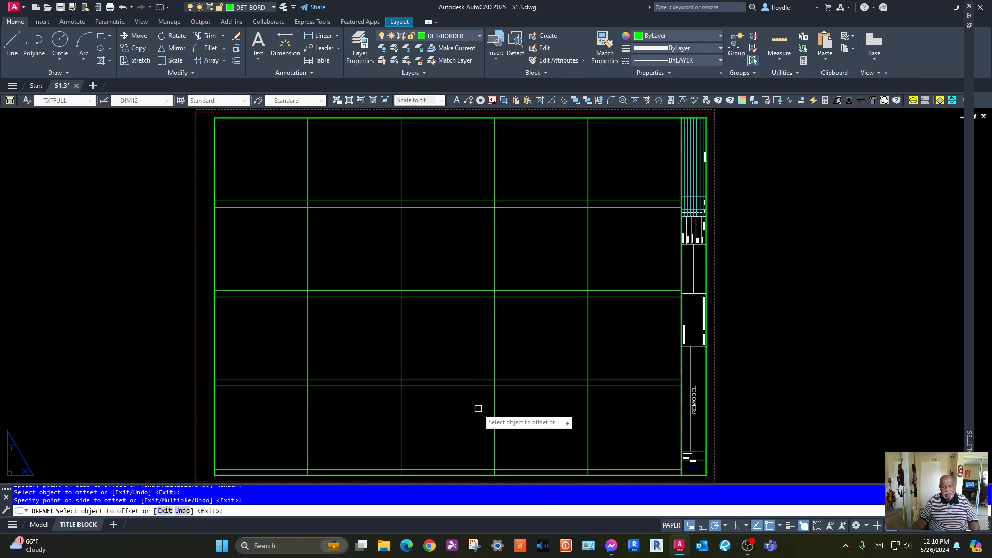
Offset the third interior vertical line 0.5" toward the left side of the sheet
{"action": "left_click", "coordinate": [495, 332]}
{"action": "left_click", "coordinate": [471, 338]}
{"action": "key", "text": "Return"}
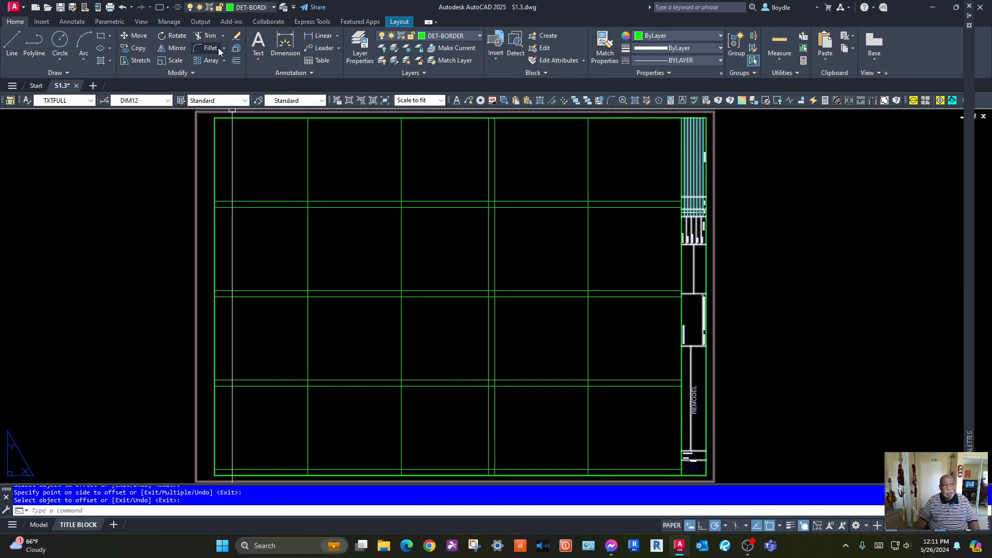
Trim the offset vertical line out of the four open cells, leaving only short ticks between the paired horizontal lines
{"action": "left_click", "coordinate": [206, 35]}
{"action": "left_click", "coordinate": [488, 169]}
{"action": "left_click", "coordinate": [489, 244]}
{"action": "left_click", "coordinate": [488, 304]}
{"action": "left_click", "coordinate": [486, 428]}
{"action": "key", "text": "Return"}
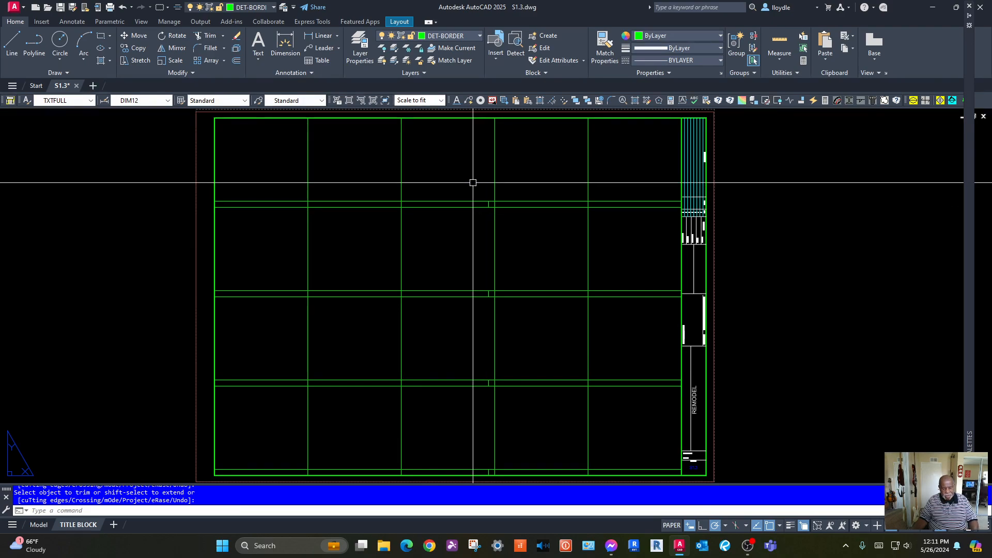
Copy the four short ticks from the third interior vertical line to the matching position in every other column
{"action": "type", "text": "c"}
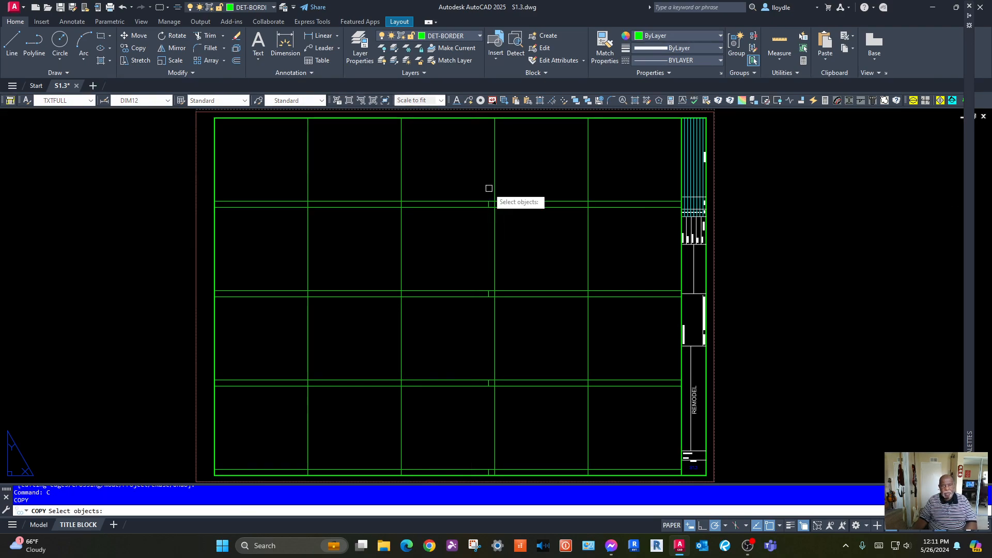
{"action": "key", "text": "Return"}
{"action": "left_click", "coordinate": [474, 179]}
{"action": "left_click", "coordinate": [510, 469]}
{"action": "key", "text": "Return"}
{"action": "left_click", "coordinate": [494, 201]}
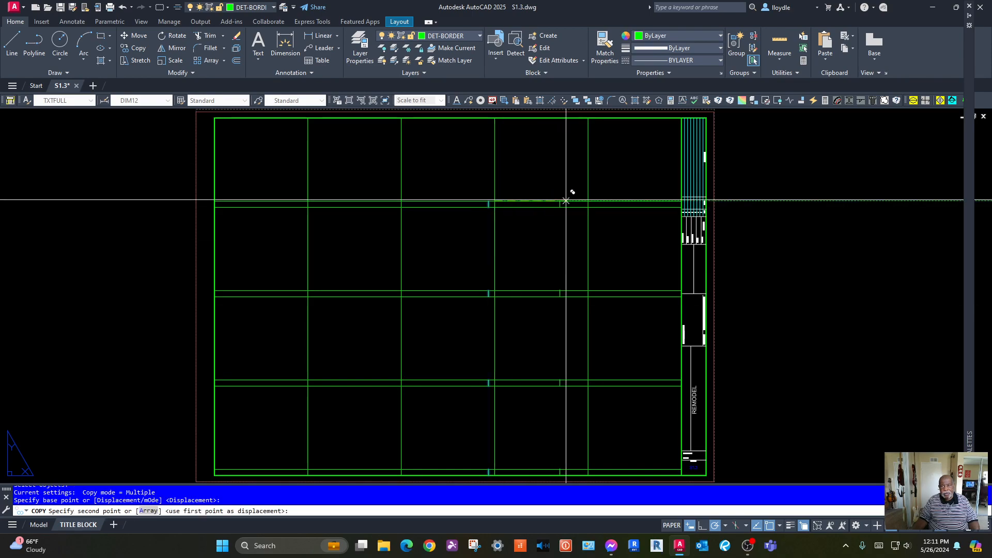
{"action": "left_click", "coordinate": [681, 201]}
{"action": "left_click", "coordinate": [401, 201]}
{"action": "left_click", "coordinate": [309, 201]}
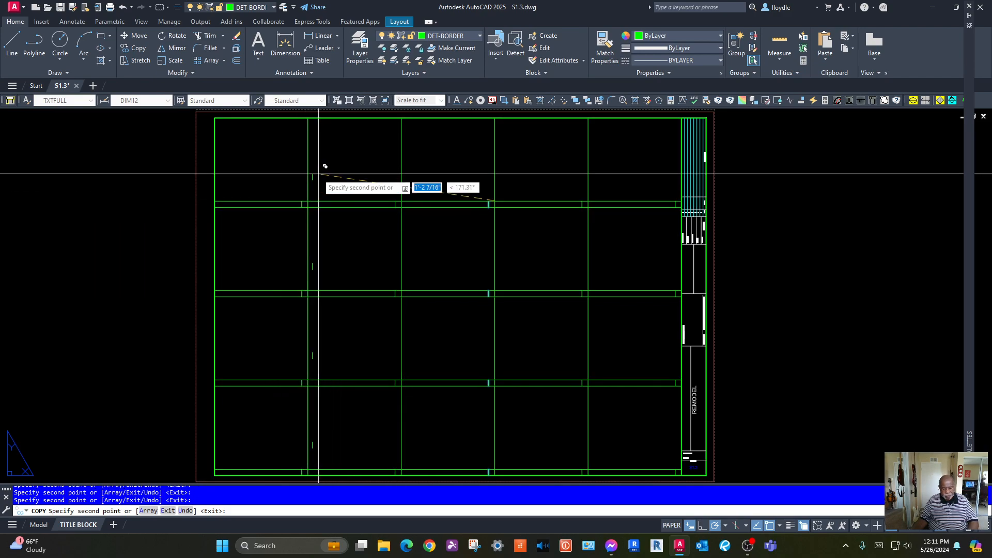
{"action": "key", "text": "Return"}
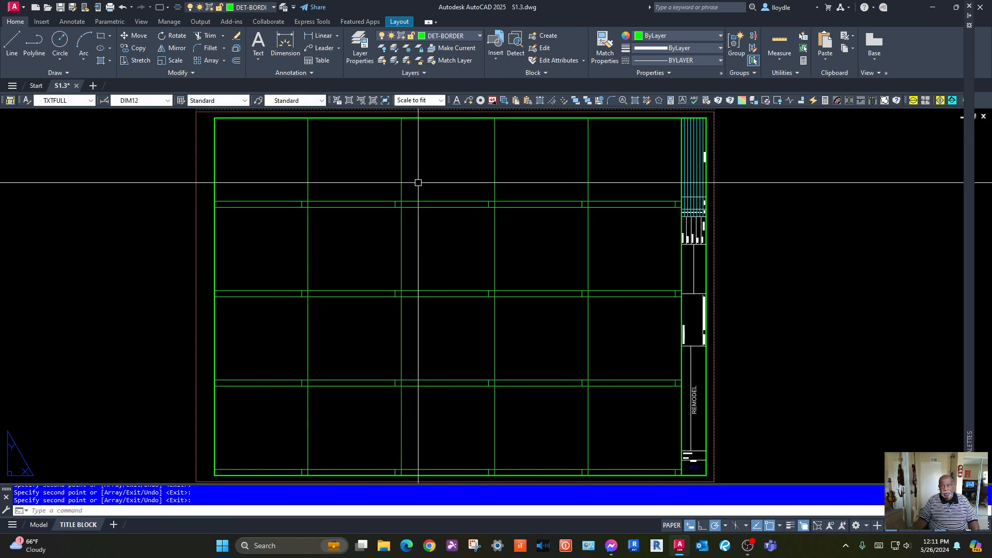
{"action": "scroll", "coordinate": [418, 182], "scroll_direction": "down", "scroll_amount": 2}
{"action": "scroll", "coordinate": [474, 189], "scroll_direction": "up", "scroll_amount": 2}
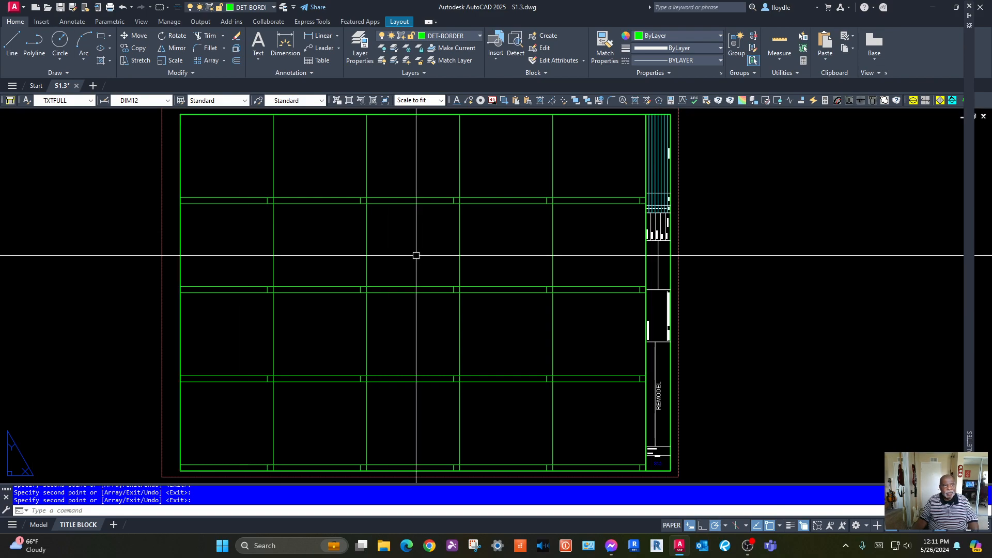
{"action": "left_click", "coordinate": [137, 47]}
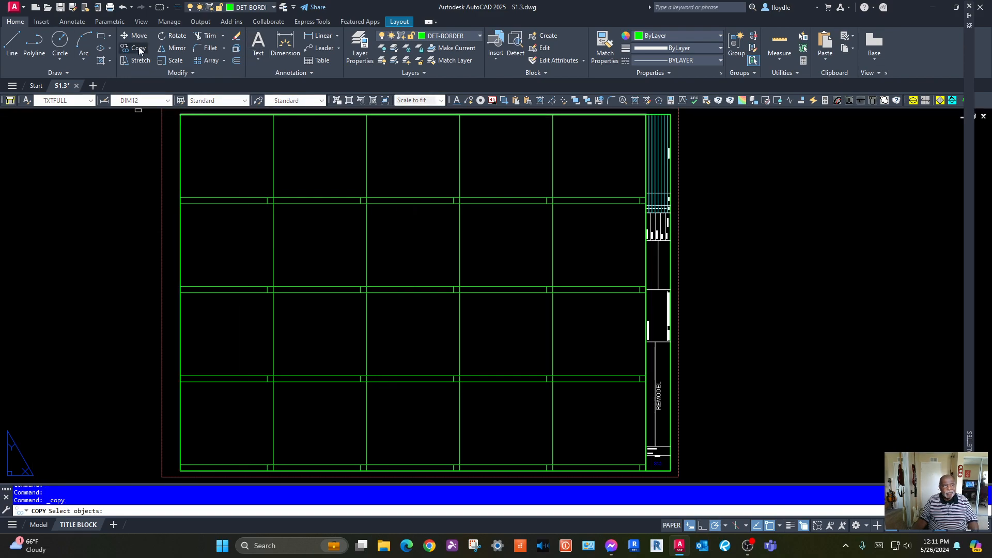
{"action": "key", "text": "Escape"}
Copy the whole detail grid, including its title strips and ticks, to the clipboard
{"action": "right_click", "coordinate": [115, 235]}
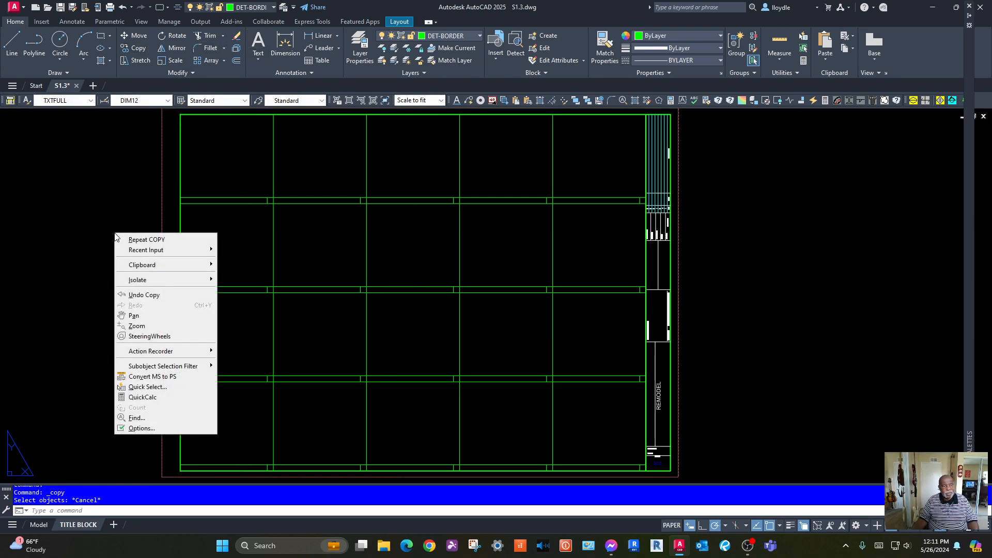
{"action": "mouse_move", "coordinate": [152, 267]}
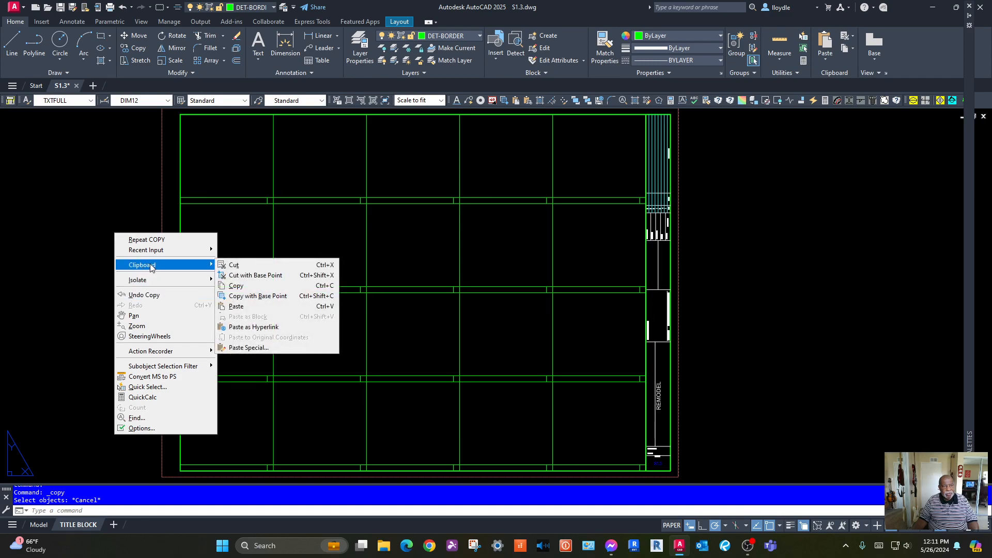
{"action": "left_click", "coordinate": [235, 286]}
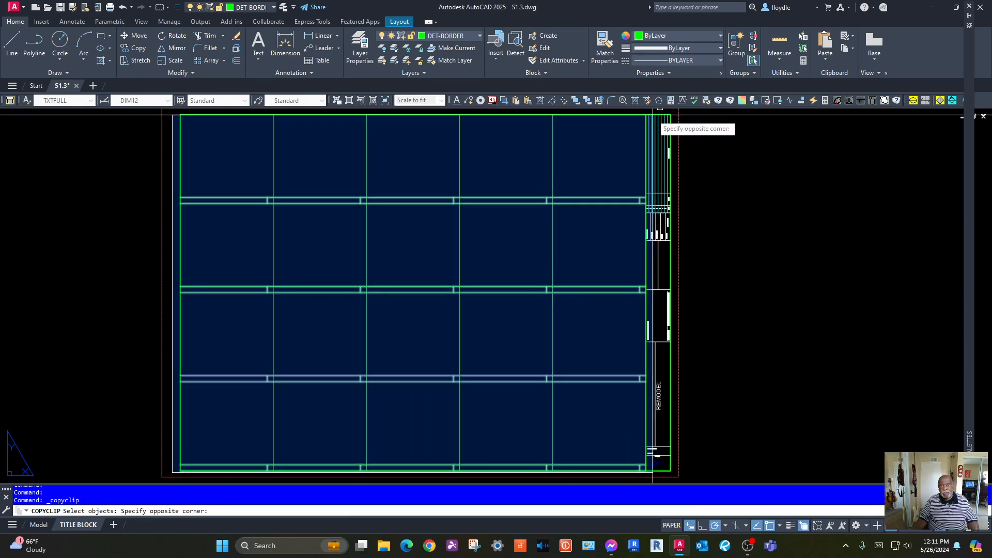
{"action": "left_click", "coordinate": [652, 114]}
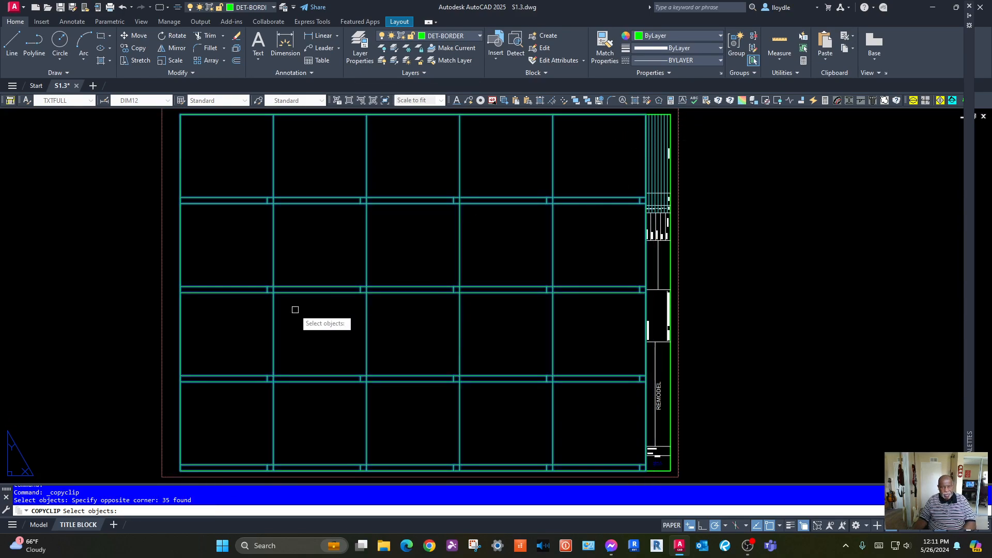
{"action": "key", "text": "Return"}
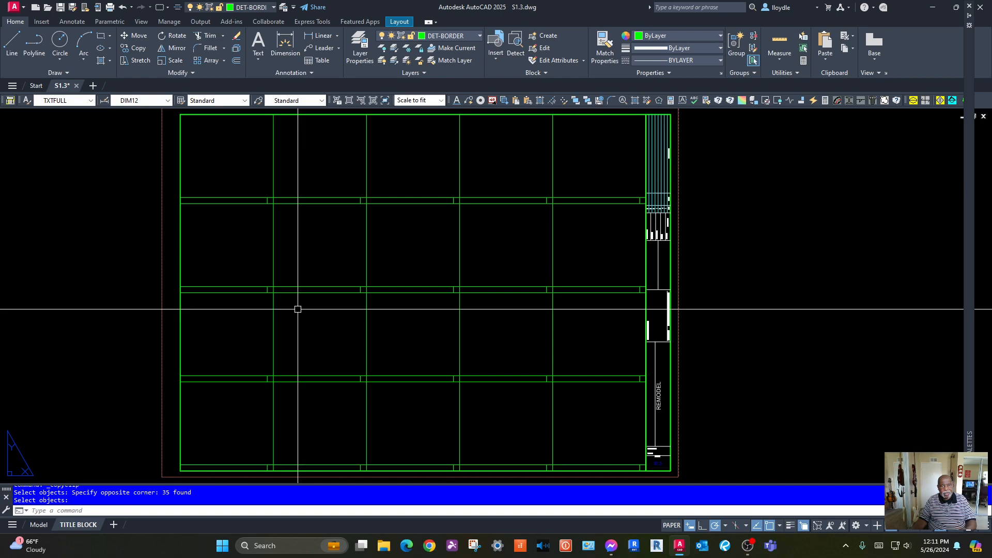
In model space, make VP-12 the current layer and paste the copied grid as a block
{"action": "left_click", "coordinate": [35, 526]}
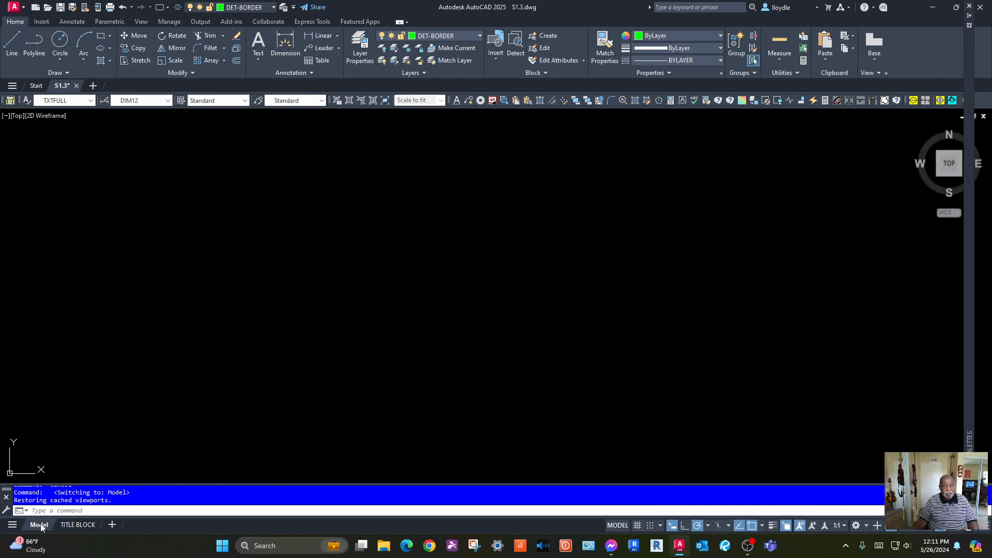
{"action": "left_click", "coordinate": [480, 36]}
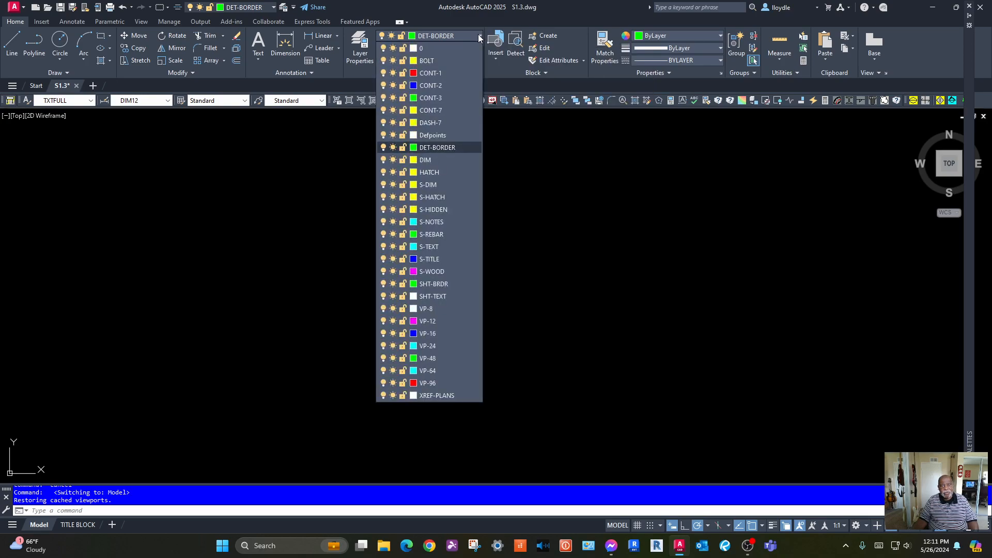
{"action": "left_click", "coordinate": [428, 321]}
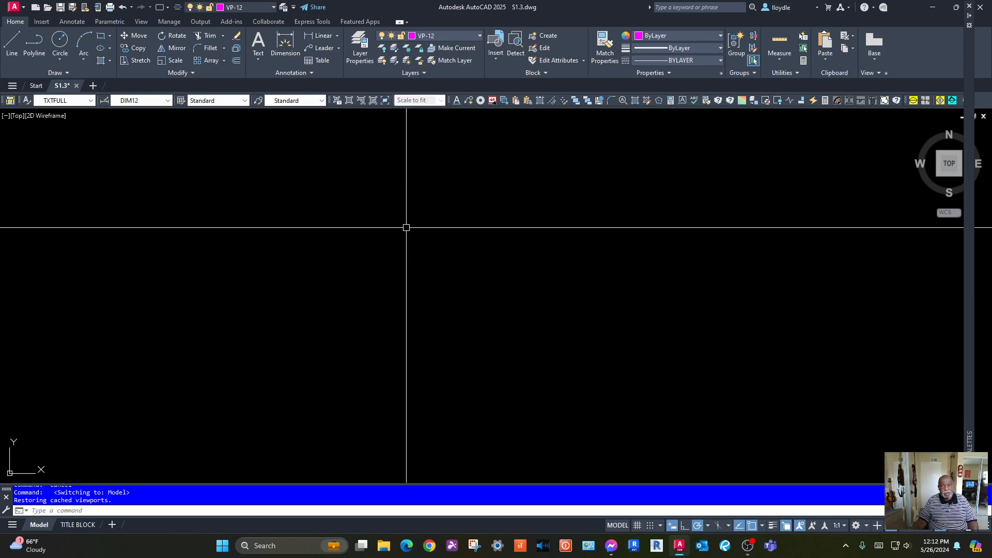
{"action": "right_click", "coordinate": [455, 249]}
{"action": "mouse_move", "coordinate": [472, 287]}
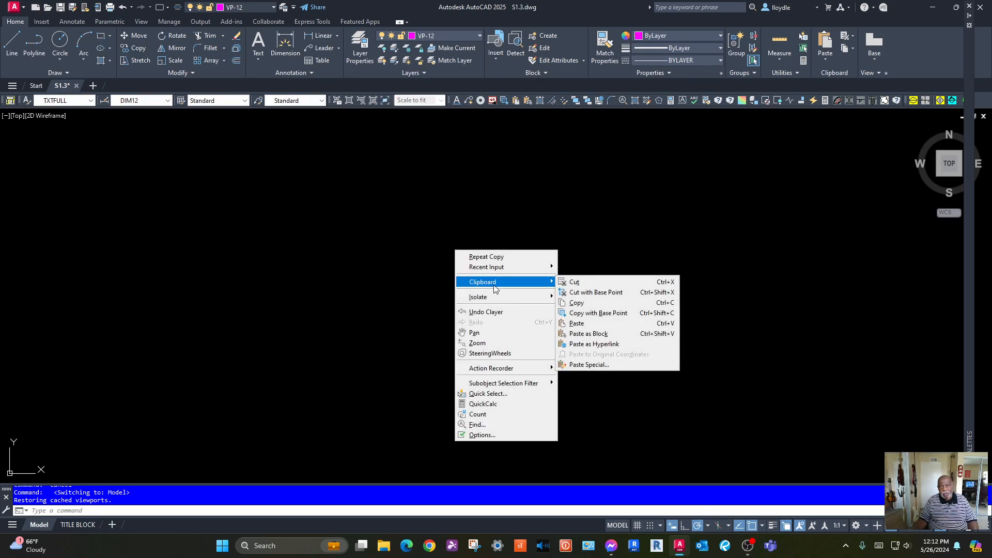
{"action": "left_click", "coordinate": [589, 334]}
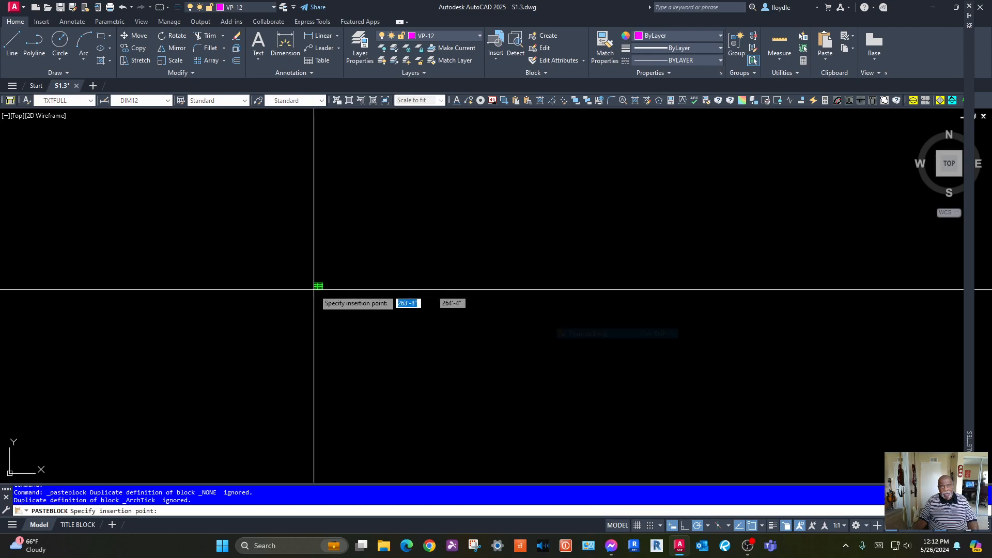
{"action": "scroll", "coordinate": [367, 310], "scroll_direction": "up", "scroll_amount": 8}
{"action": "middle_click_drag", "start_coordinate": [377, 330], "coordinate": [367, 294]}
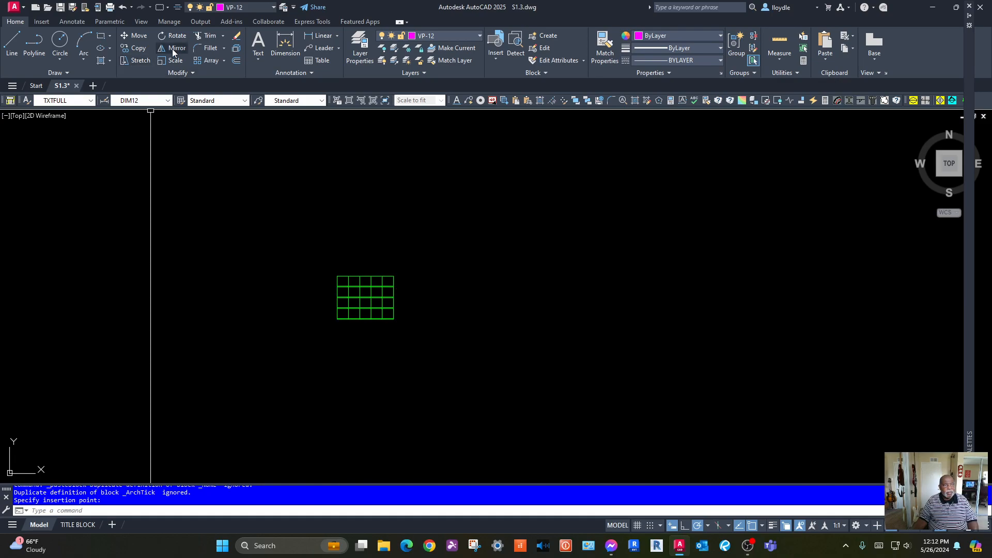
Scale the pasted grid block by a factor of 12 from its lower-left corner
{"action": "left_click", "coordinate": [172, 61]}
{"action": "left_click", "coordinate": [377, 277]}
{"action": "key", "text": "Return"}
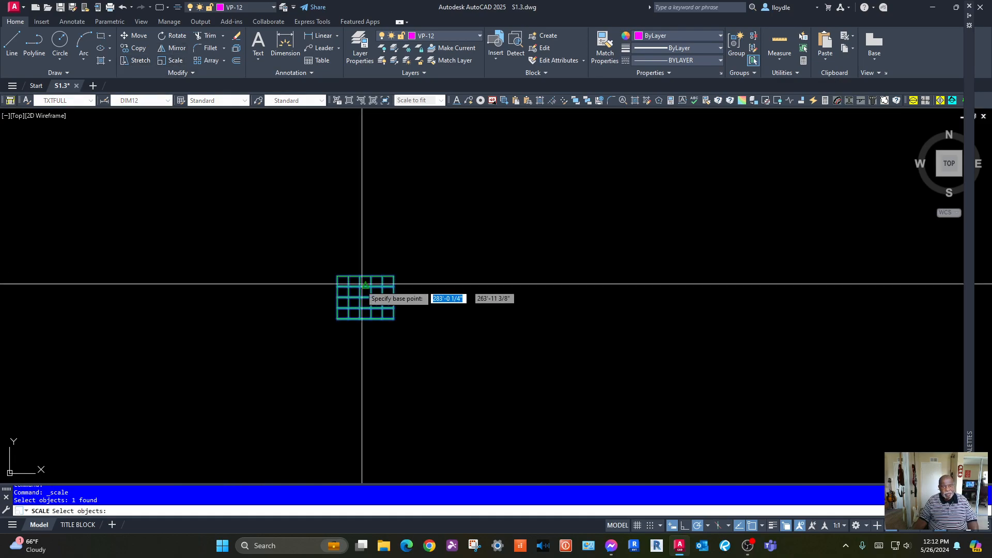
{"action": "left_click", "coordinate": [341, 324]}
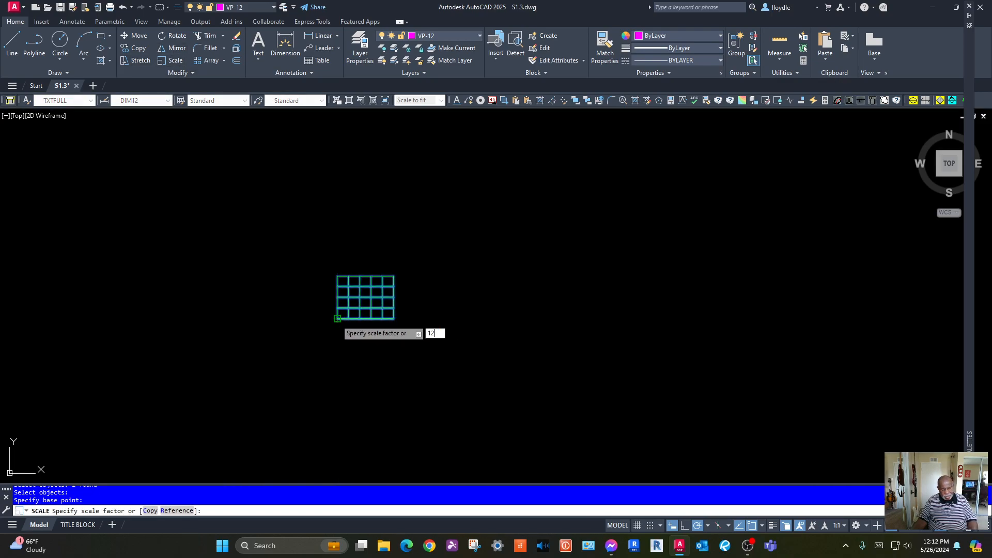
{"action": "key", "text": "Return"}
{"action": "scroll", "coordinate": [454, 317], "scroll_direction": "down", "scroll_amount": 8}
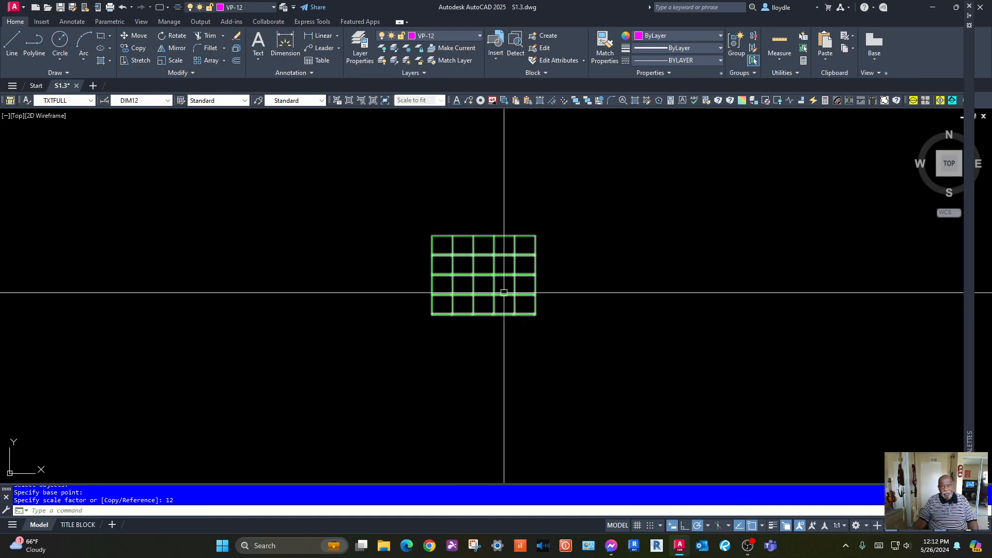
{"action": "scroll", "coordinate": [514, 295], "scroll_direction": "up", "scroll_amount": 2}
{"action": "middle_click_drag", "start_coordinate": [546, 328], "coordinate": [478, 319]}
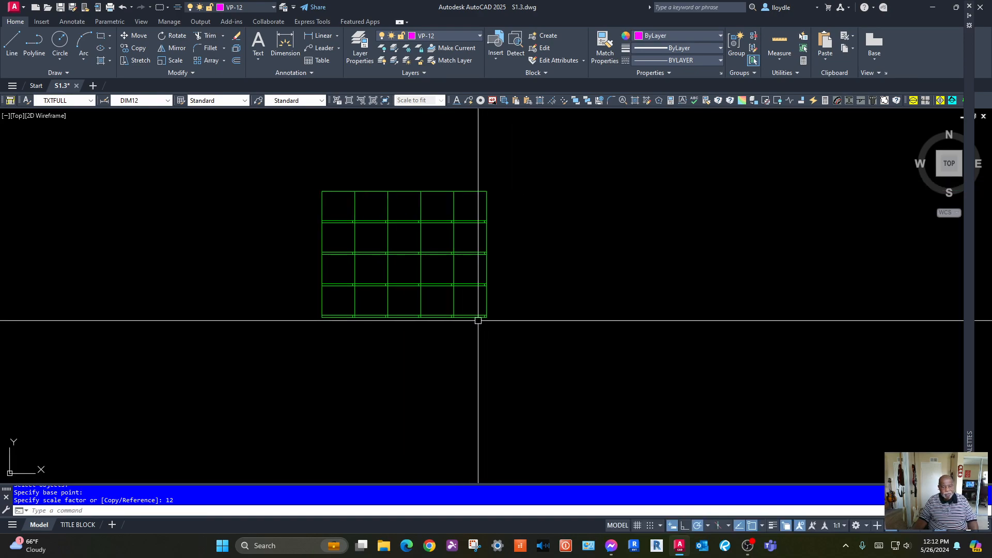
Add the single-line text 1"=1'-0" below the grid in the Ariel text style with 0 rotation
{"action": "left_click", "coordinate": [90, 101]}
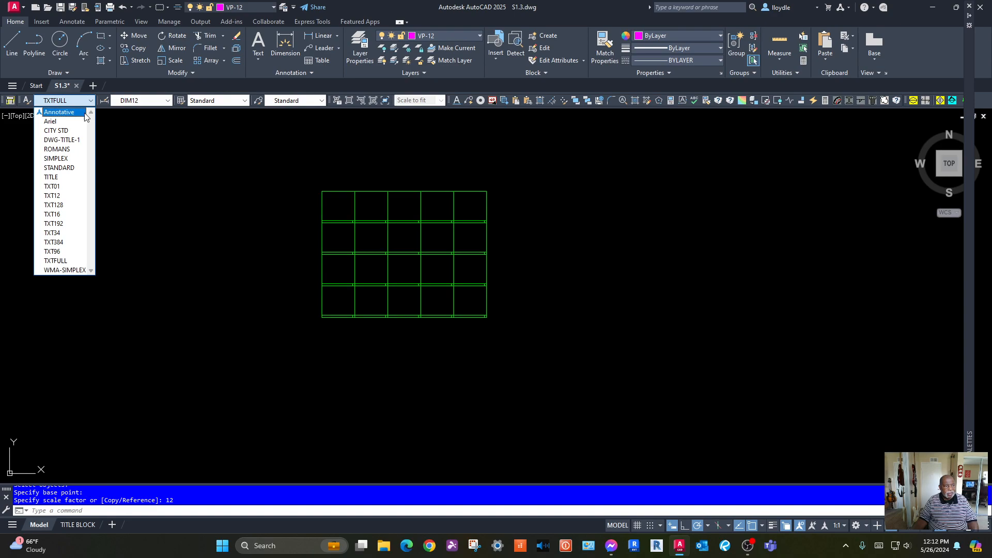
{"action": "left_click", "coordinate": [59, 122]}
{"action": "left_click", "coordinate": [456, 101]}
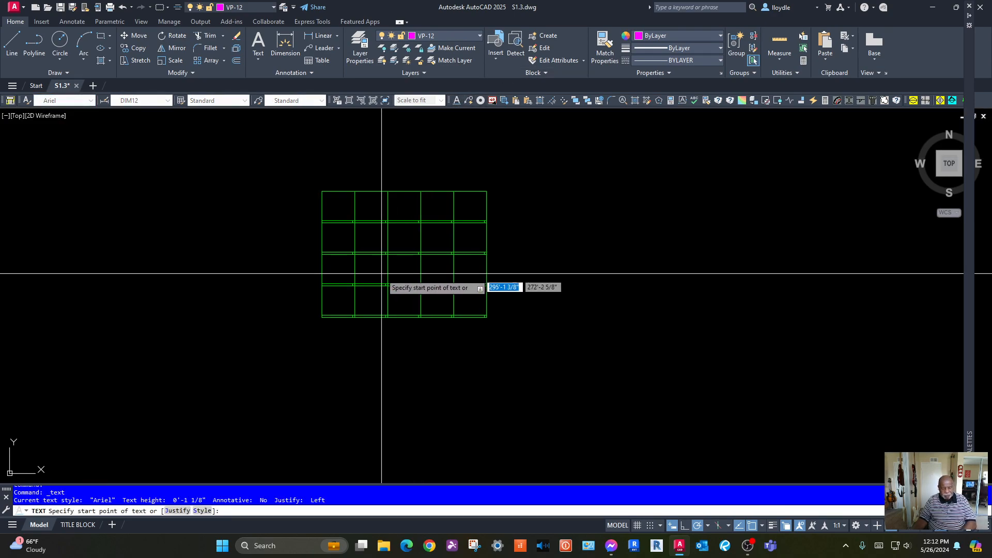
{"action": "key", "text": "Return"}
{"action": "left_click", "coordinate": [360, 342]}
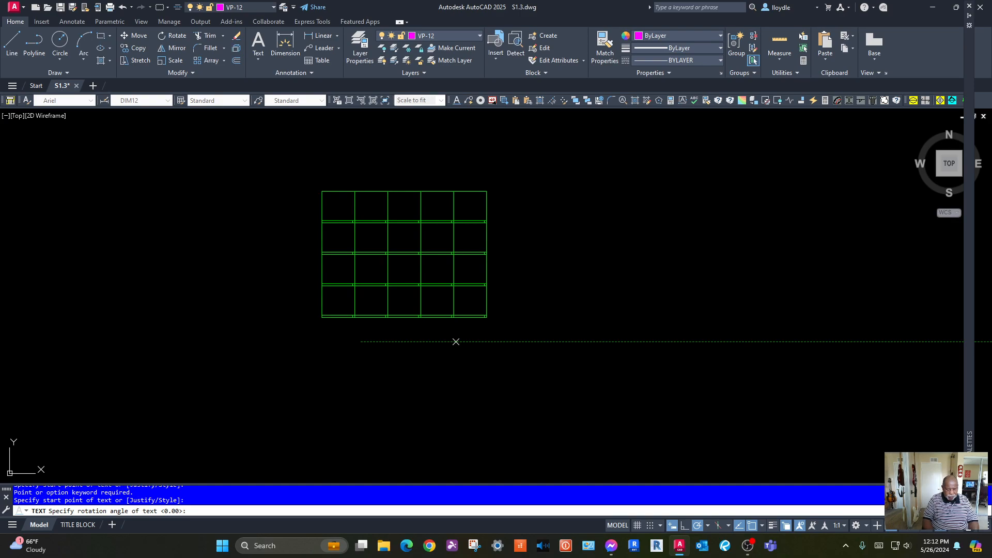
{"action": "key", "text": "Return"}
{"action": "type", "text": "1\"=1'-0\""}
{"action": "key", "text": "Escape"}
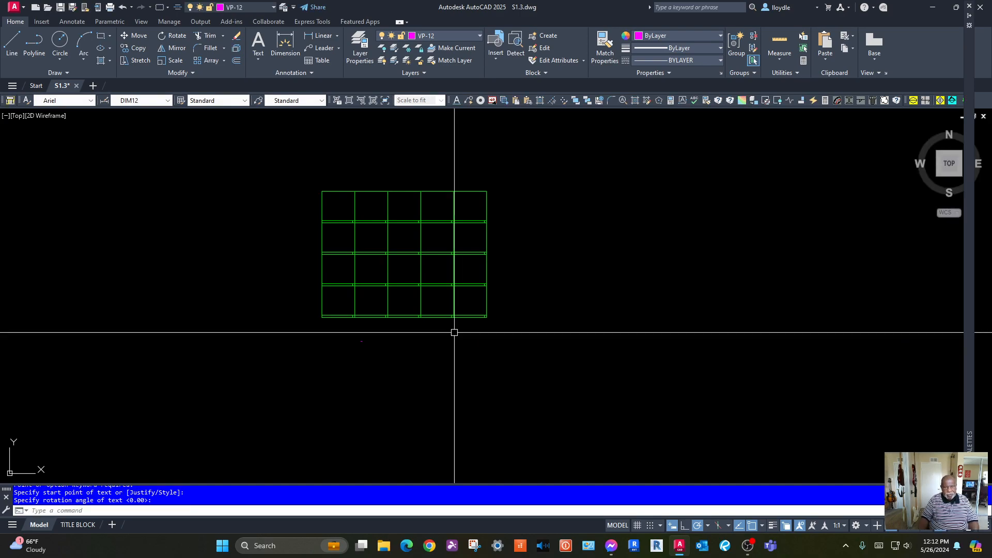
Scale the 1"=1'-0" text by a factor of 50 from its start point
{"action": "left_click", "coordinate": [172, 60]}
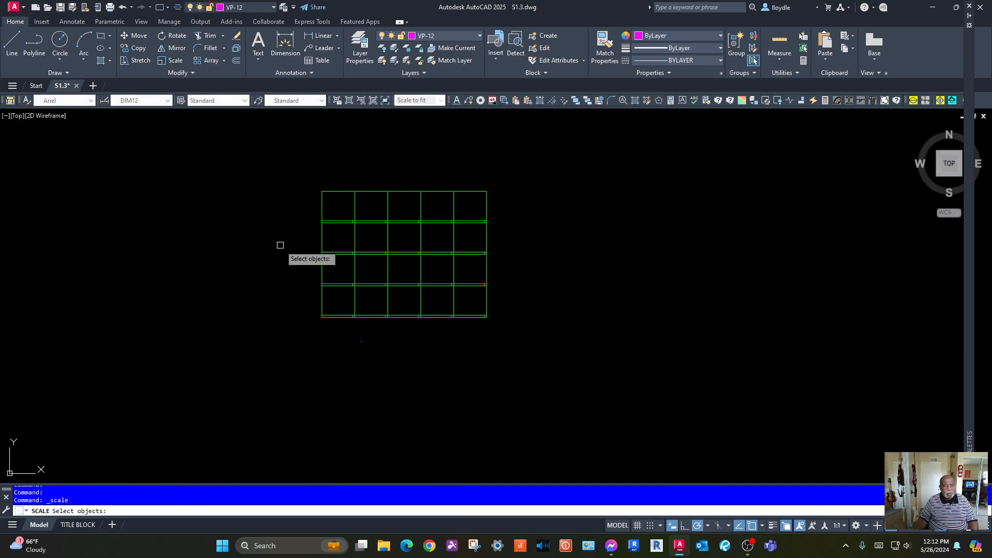
{"action": "left_click", "coordinate": [379, 332]}
{"action": "left_click", "coordinate": [306, 361]}
{"action": "key", "text": "Return"}
{"action": "left_click", "coordinate": [361, 341]}
{"action": "type", "text": "50"}
{"action": "key", "text": "Return"}
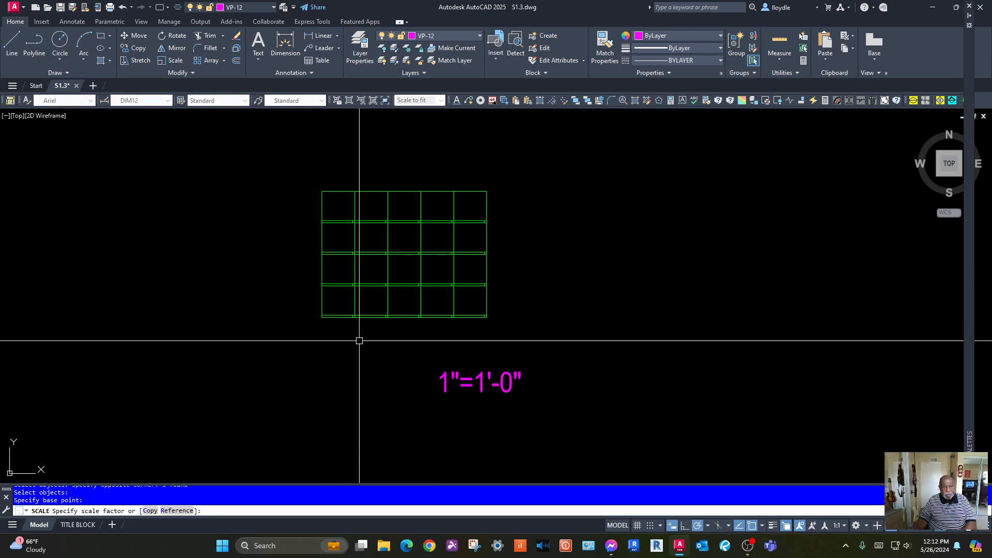
Move the 1"=1'-0" label so it sits centered just beneath the grid
{"action": "left_click", "coordinate": [444, 381]}
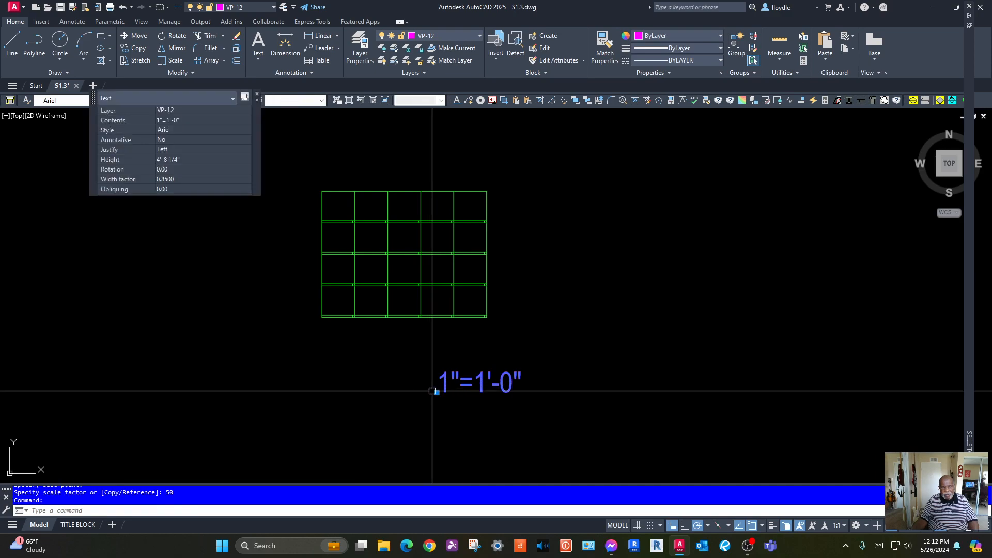
{"action": "left_click", "coordinate": [437, 391]}
{"action": "key", "text": "Escape"}
{"action": "key", "text": "Escape"}
{"action": "scroll", "coordinate": [491, 338], "scroll_direction": "down", "scroll_amount": 2}
{"action": "middle_click_drag", "start_coordinate": [493, 337], "coordinate": [297, 332]}
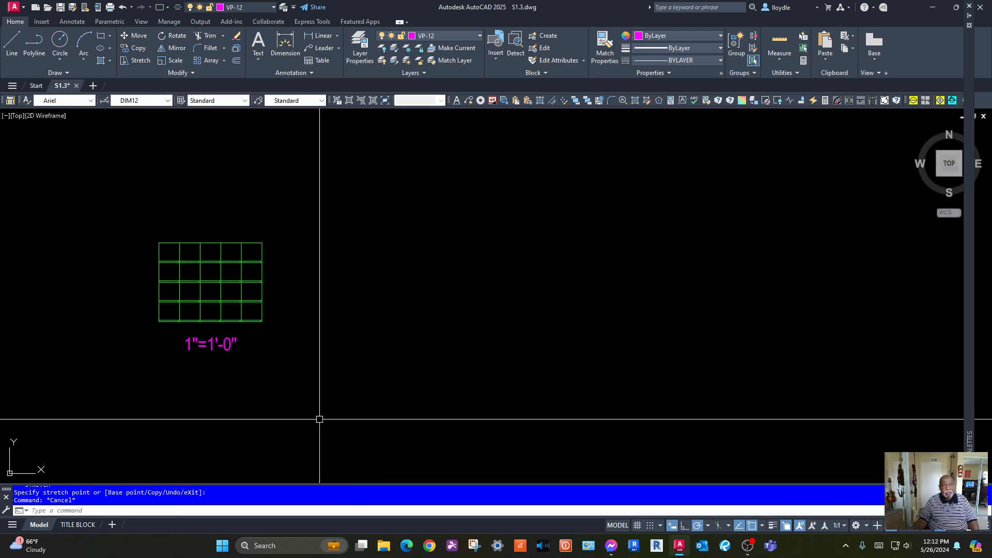
Make VP-16 the current layer and paste the copied grid as a block to the right of the first grid
{"action": "left_click", "coordinate": [479, 36]}
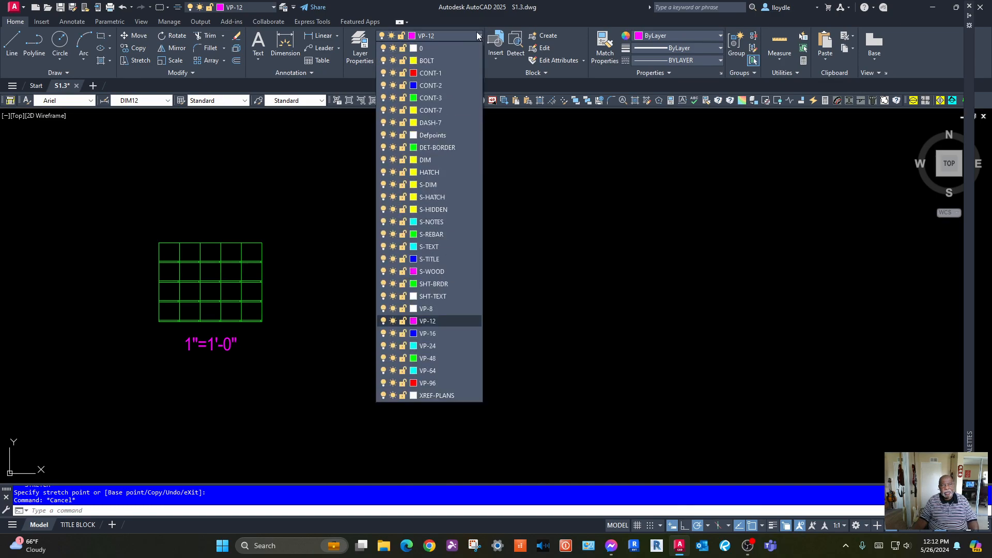
{"action": "left_click", "coordinate": [430, 334]}
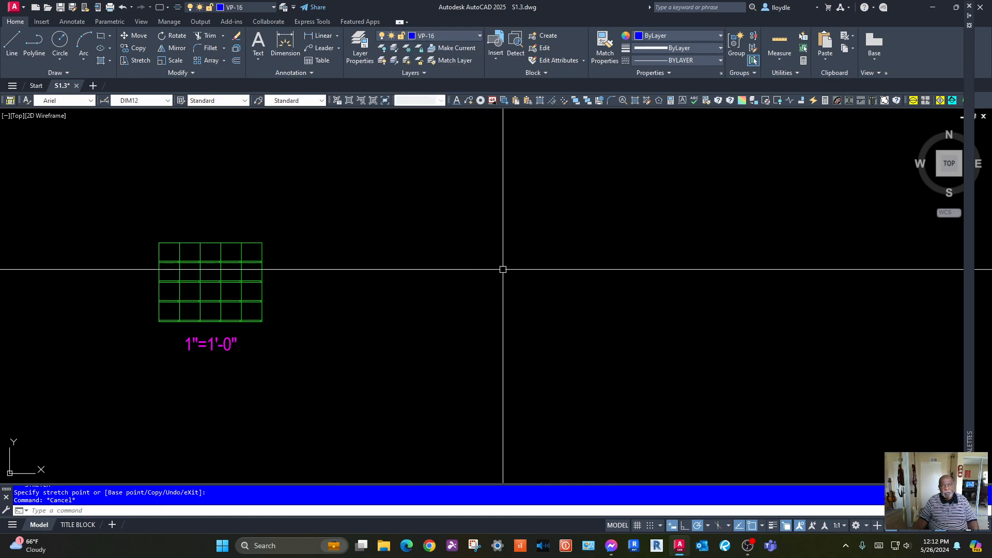
{"action": "right_click", "coordinate": [466, 263]}
{"action": "mouse_move", "coordinate": [491, 302]}
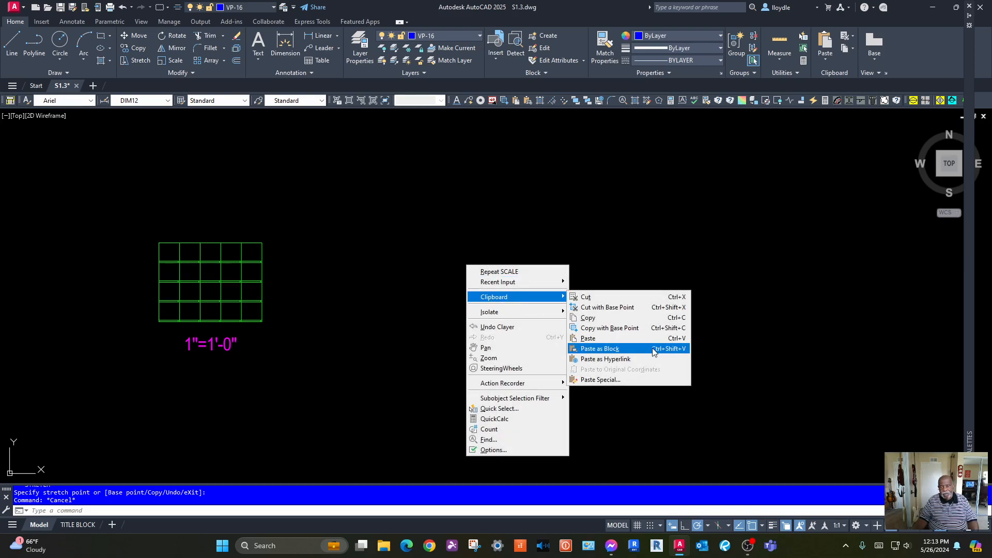
{"action": "left_click", "coordinate": [600, 349]}
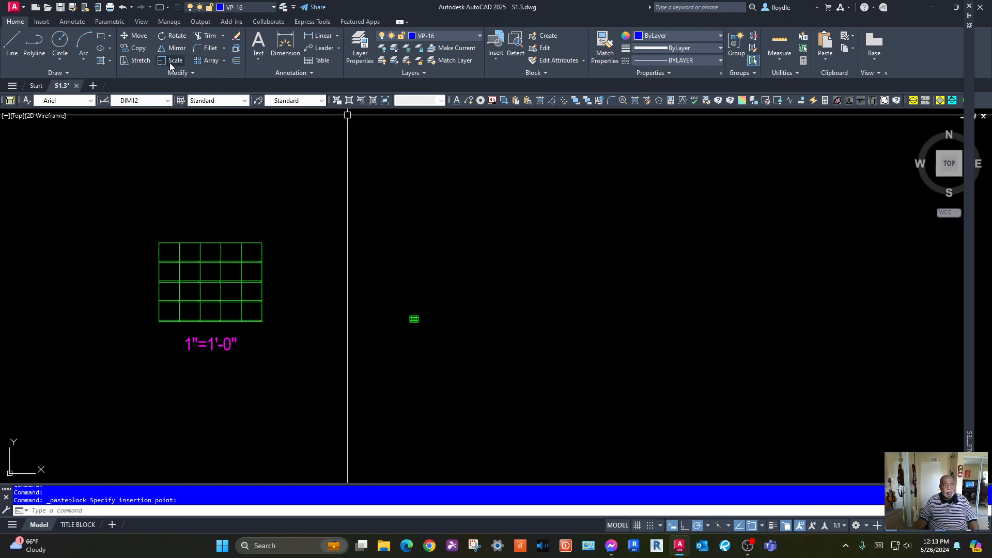
Scale the second grid block by a factor of 16 from its lower-left corner
{"action": "left_click", "coordinate": [414, 319]}
{"action": "key", "text": "Return"}
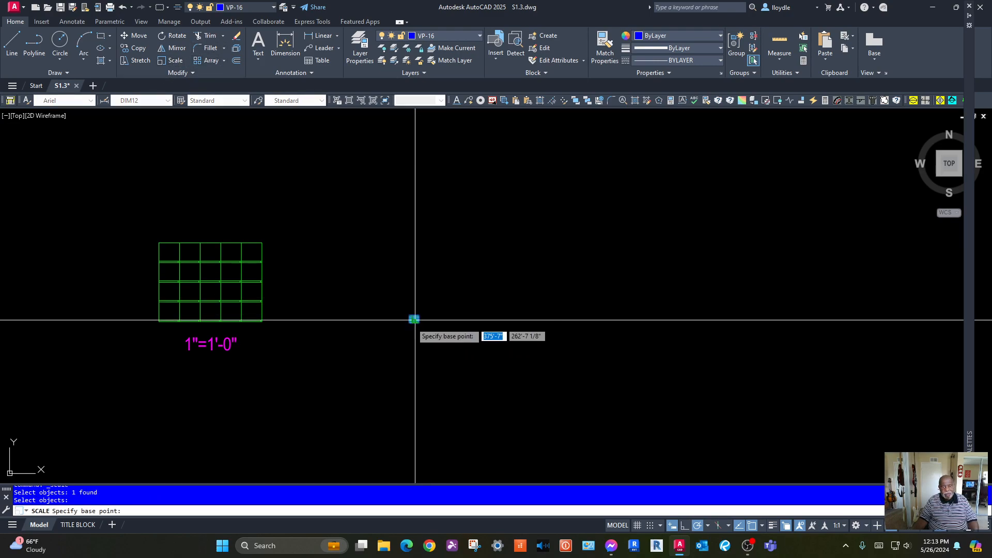
{"action": "left_click", "coordinate": [410, 321]}
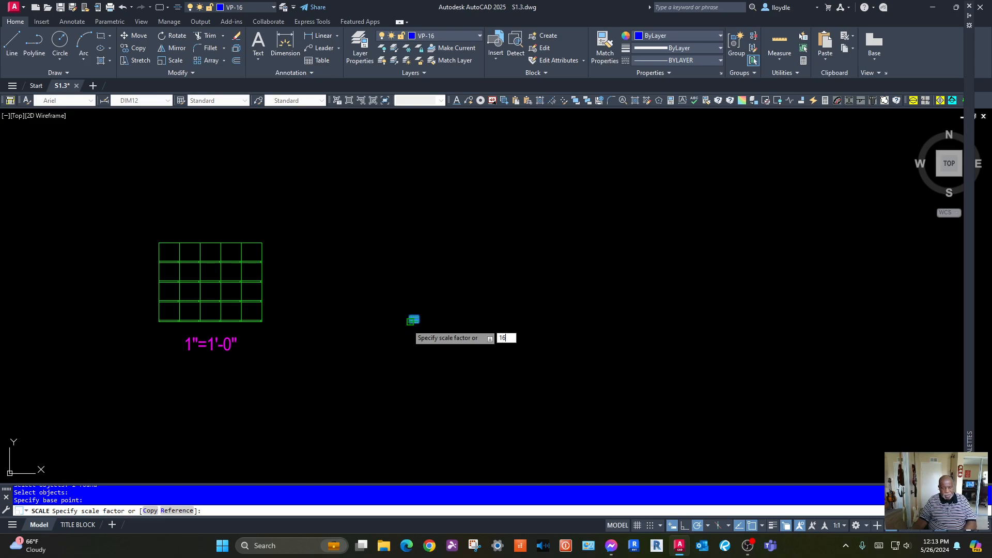
{"action": "key", "text": "Return"}
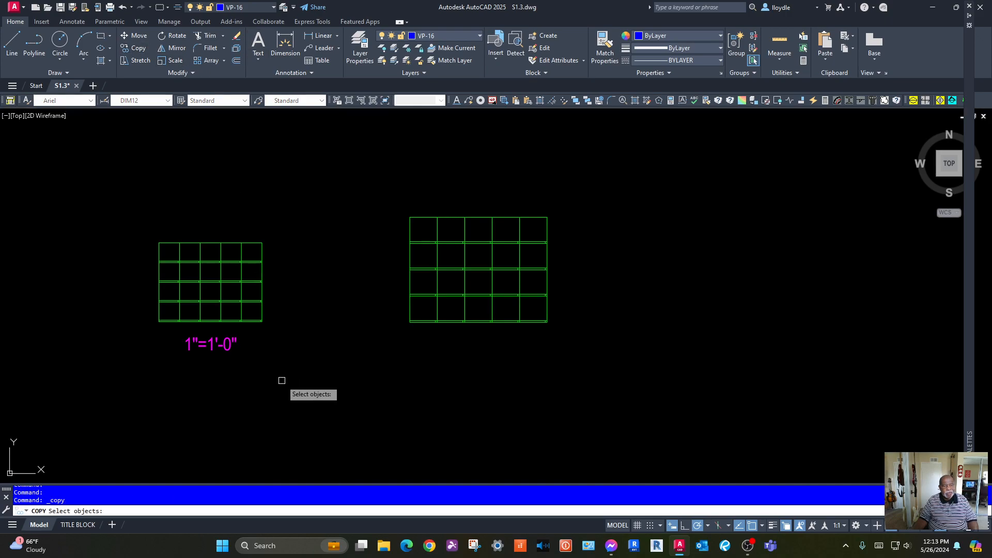
Copy the 1"=1'-0" label horizontally to a position beneath the second grid
{"action": "key", "text": "Return"}
{"action": "left_click", "coordinate": [213, 338]}
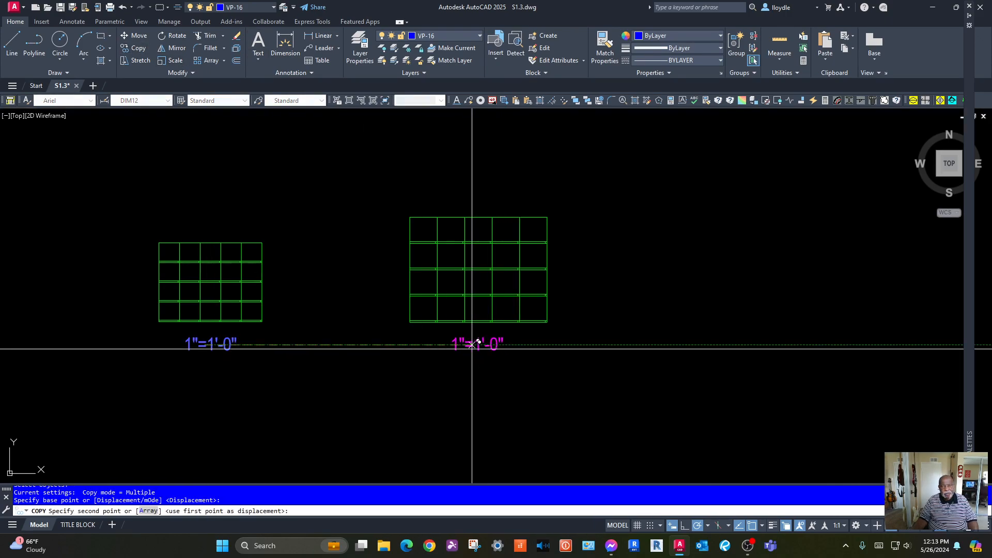
{"action": "left_click", "coordinate": [472, 353]}
{"action": "key", "text": "Escape"}
Change the label beneath the second grid to read 3/4"=1'-0"
{"action": "double_click", "coordinate": [452, 347]}
{"action": "left_click", "coordinate": [459, 344]}
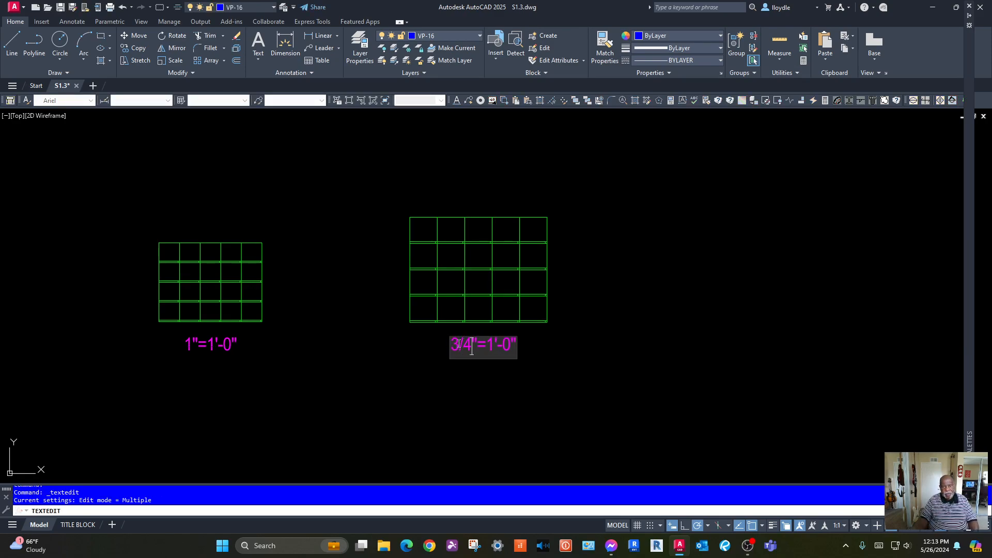
{"action": "left_click", "coordinate": [509, 328]}
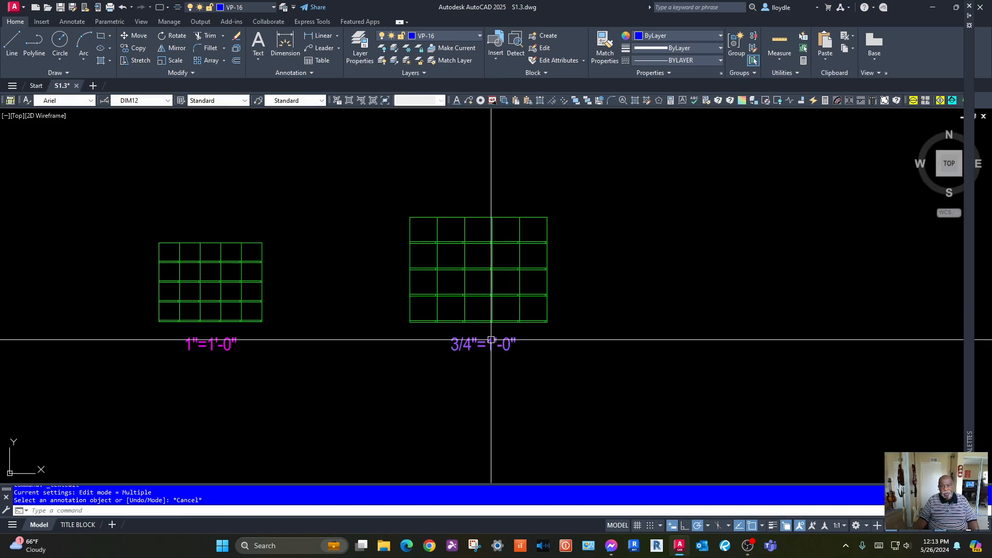
{"action": "key", "text": "Escape"}
{"action": "left_click", "coordinate": [470, 347]}
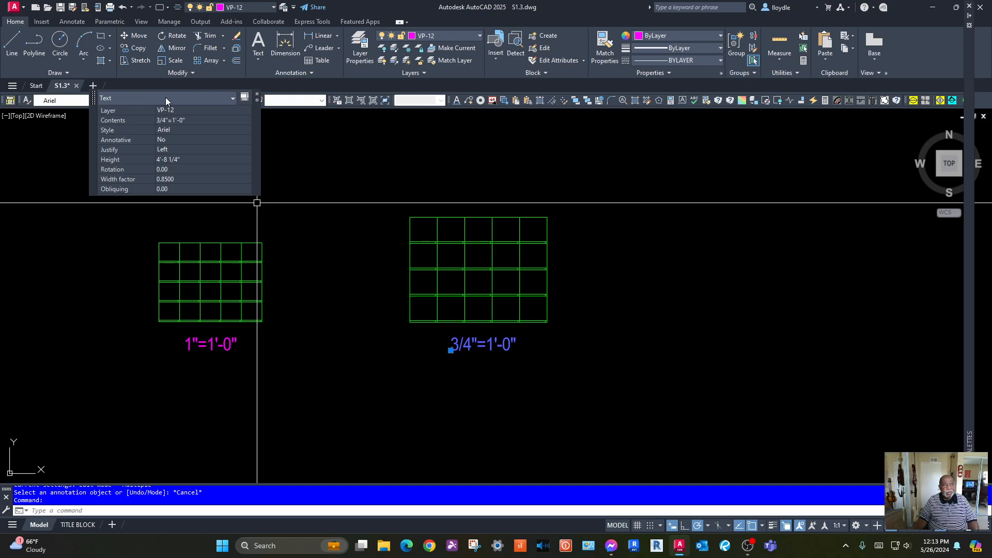
{"action": "key", "text": "Escape"}
{"action": "key", "text": "Escape"}
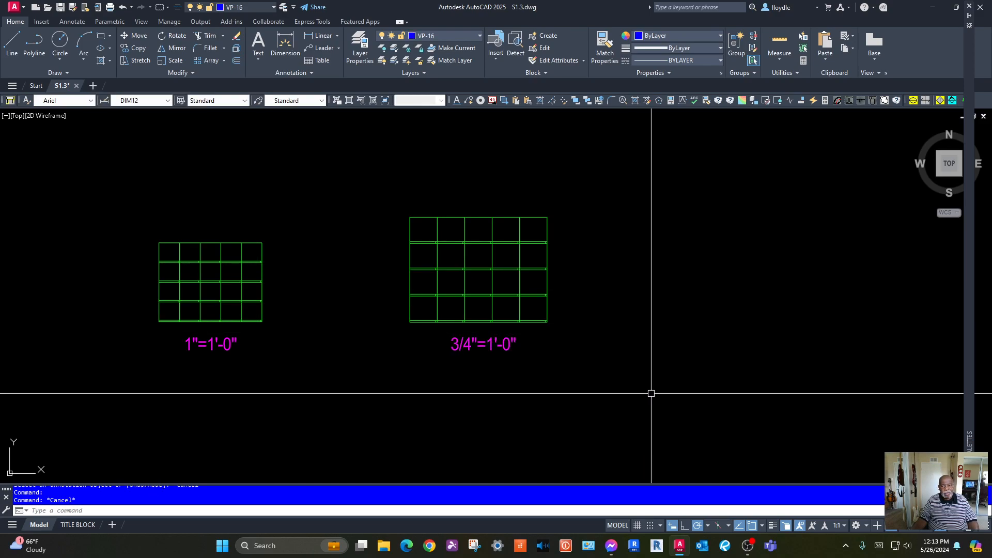
Move the 3/4"=1'-0" label beneath the second grid to layer VP-16
{"action": "left_click", "coordinate": [499, 345]}
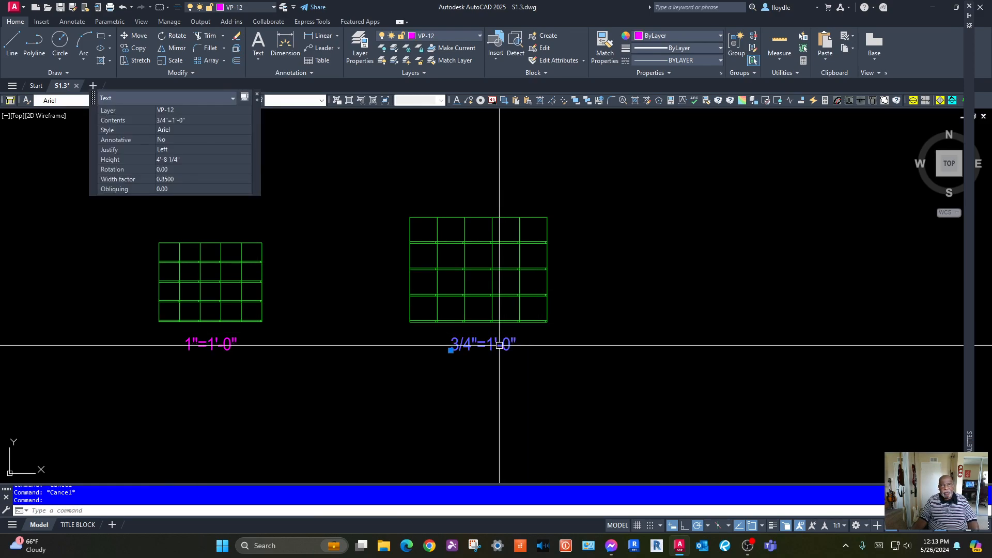
{"action": "left_click", "coordinate": [445, 34]}
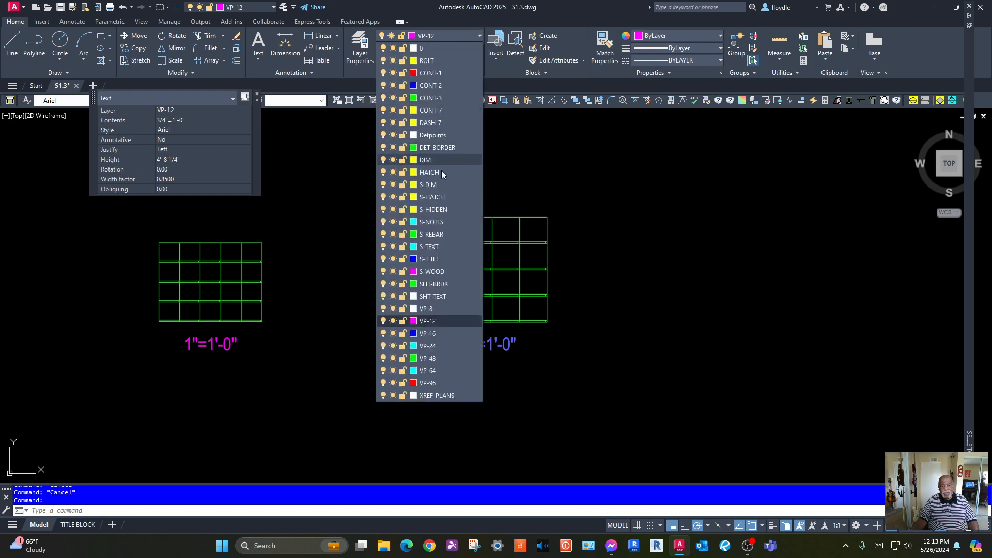
{"action": "left_click", "coordinate": [432, 334]}
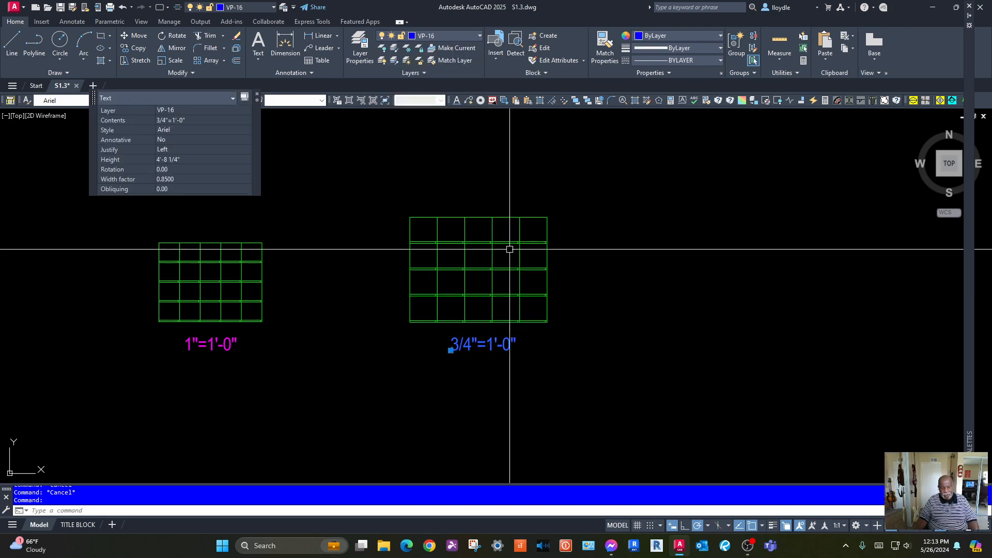
{"action": "key", "text": "Escape"}
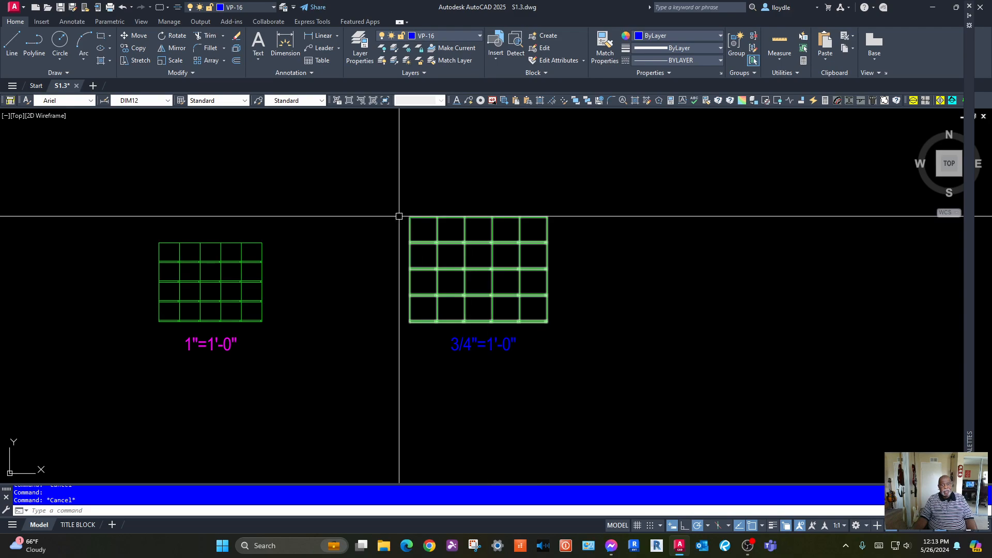
On the TITLE BLOCK layout, create a rectangular viewport on layer VP-16 spanning the detail grid from its lower-left to upper-right corner
{"action": "mouse_move", "coordinate": [302, 253]}
{"action": "middle_mouse_down"}
{"action": "mouse_move", "coordinate": [526, 250]}
{"action": "mouse_move", "coordinate": [517, 250]}
{"action": "middle_mouse_up"}
{"action": "middle_click_drag", "start_coordinate": [569, 222], "coordinate": [458, 210]}
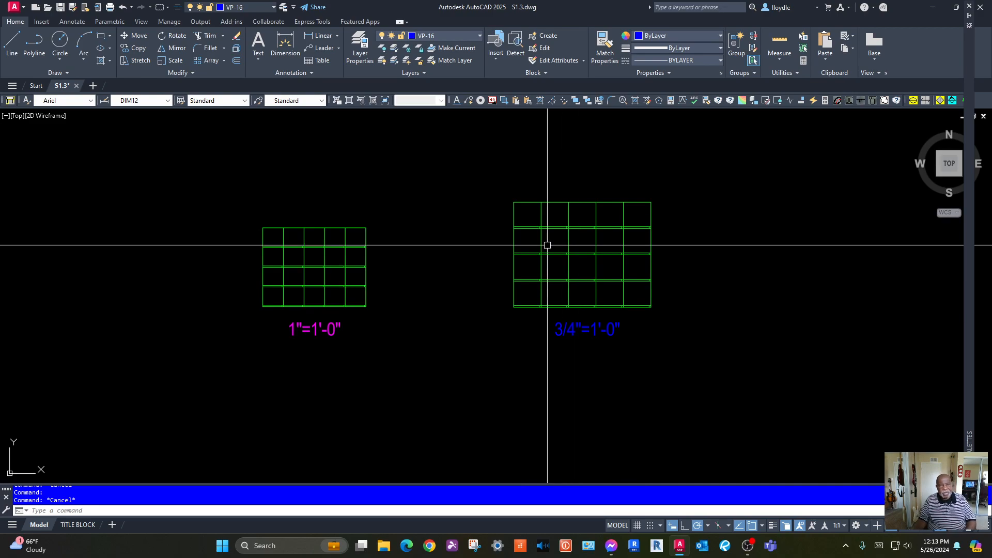
{"action": "left_click", "coordinate": [77, 524]}
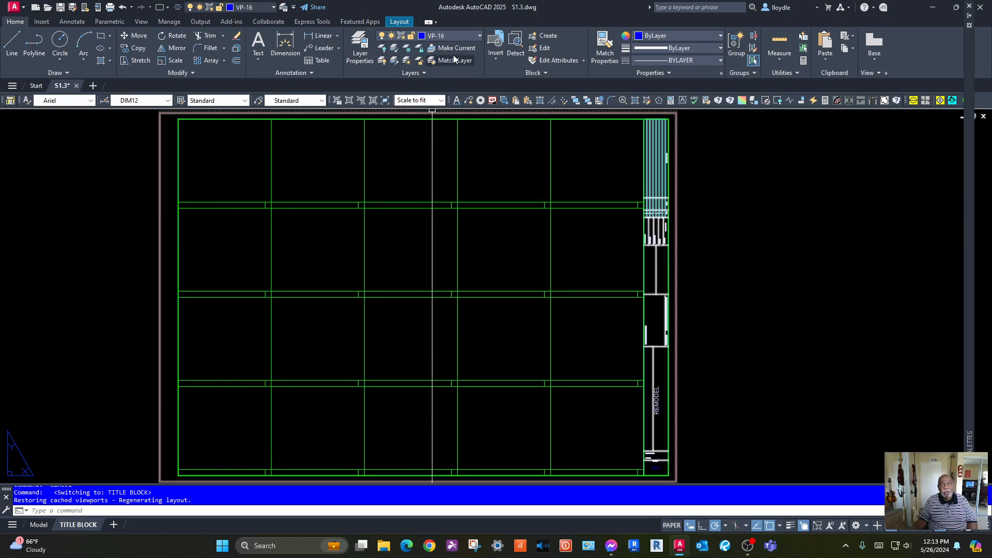
{"action": "left_click", "coordinate": [348, 101]}
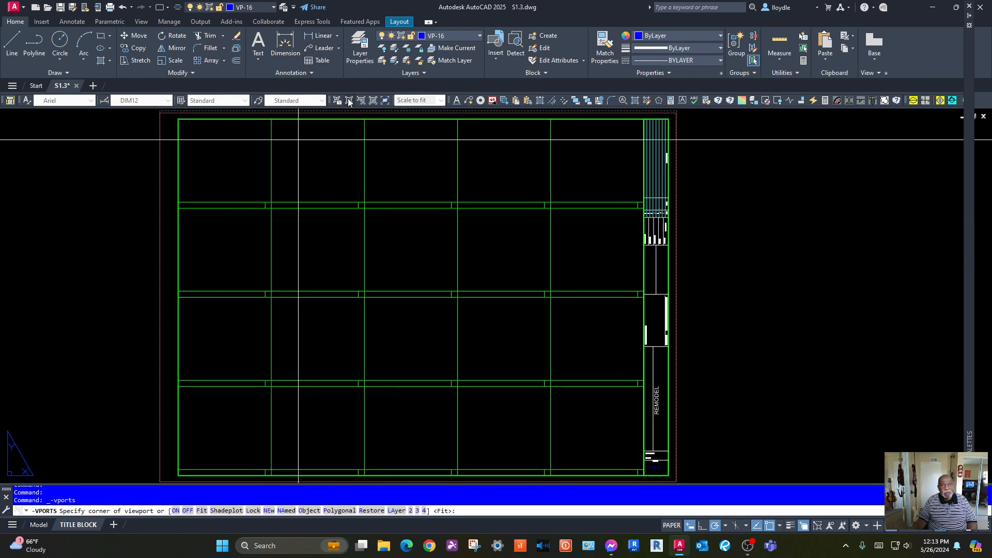
{"action": "left_click", "coordinate": [177, 478]}
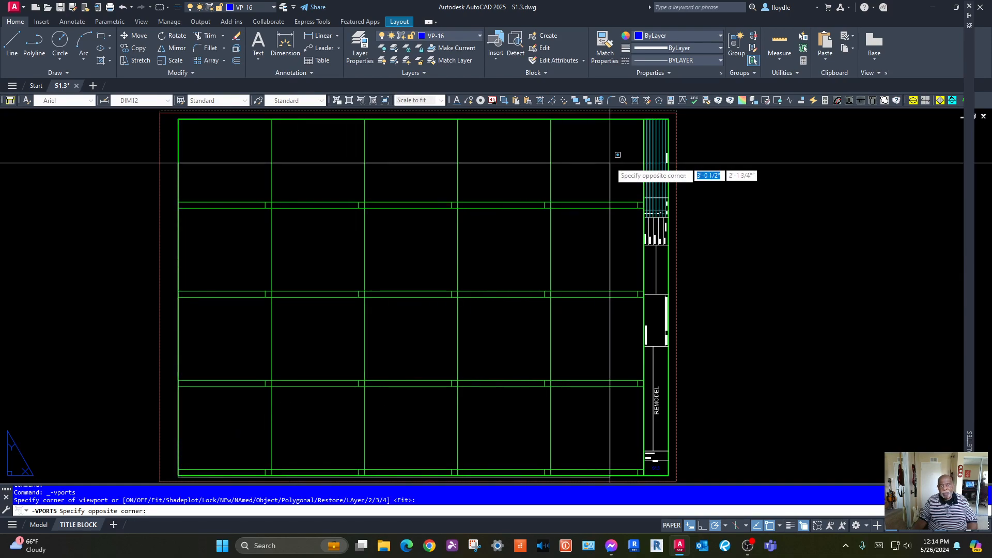
{"action": "left_click", "coordinate": [643, 118]}
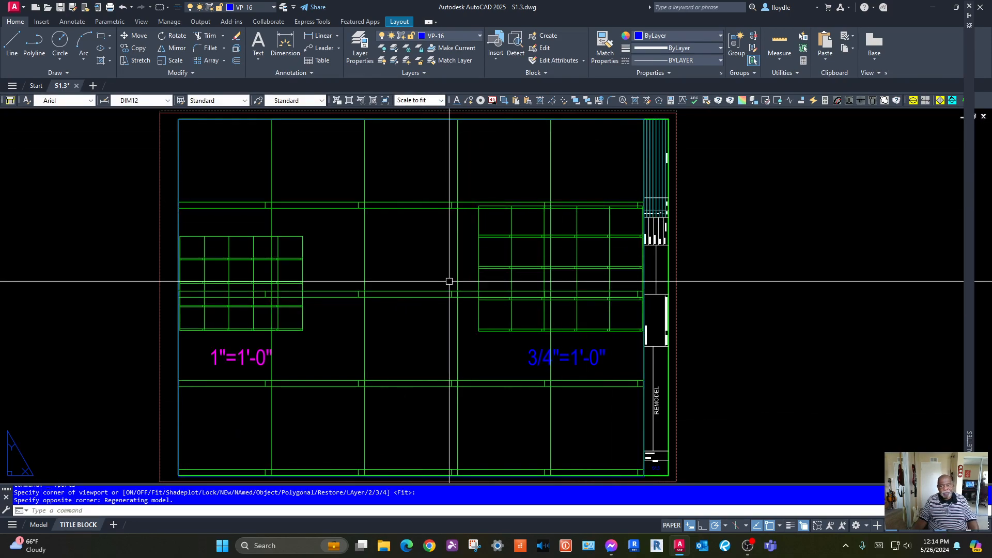
Set the new viewport's scale to 3/4" = 1'-0" and align the 3/4"=1'-0" model grid with the sheet grid, then return to paper space
{"action": "double_click", "coordinate": [411, 257]}
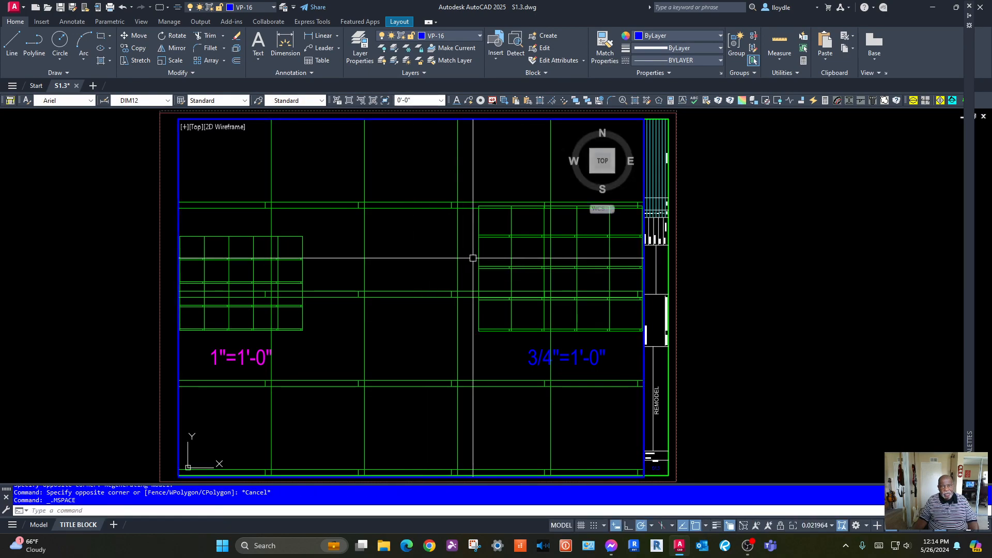
{"action": "middle_click_drag", "start_coordinate": [491, 258], "coordinate": [401, 270]}
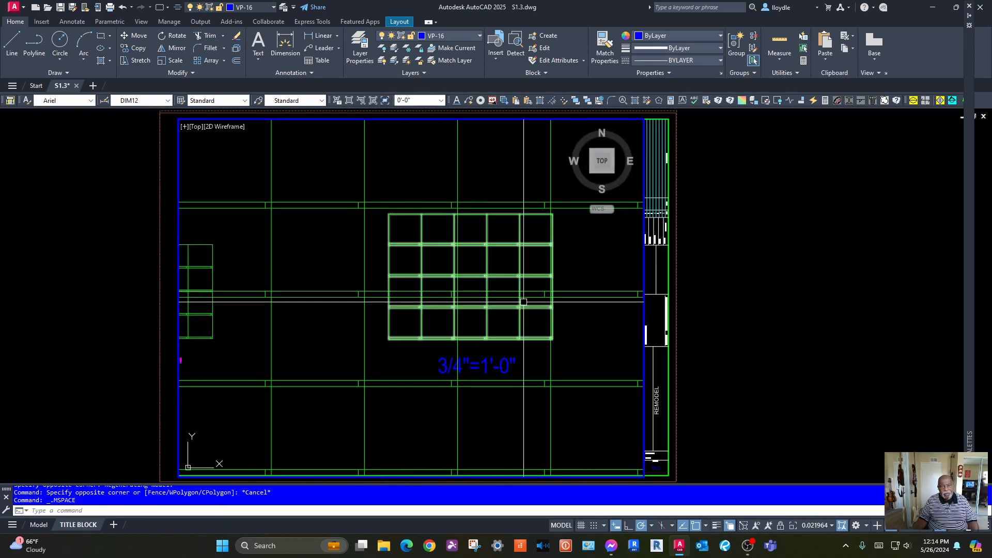
{"action": "scroll", "coordinate": [484, 277], "scroll_direction": "up", "scroll_amount": 2}
{"action": "scroll", "coordinate": [484, 278], "scroll_direction": "up", "scroll_amount": 2}
{"action": "middle_click_drag", "start_coordinate": [528, 275], "coordinate": [492, 299]}
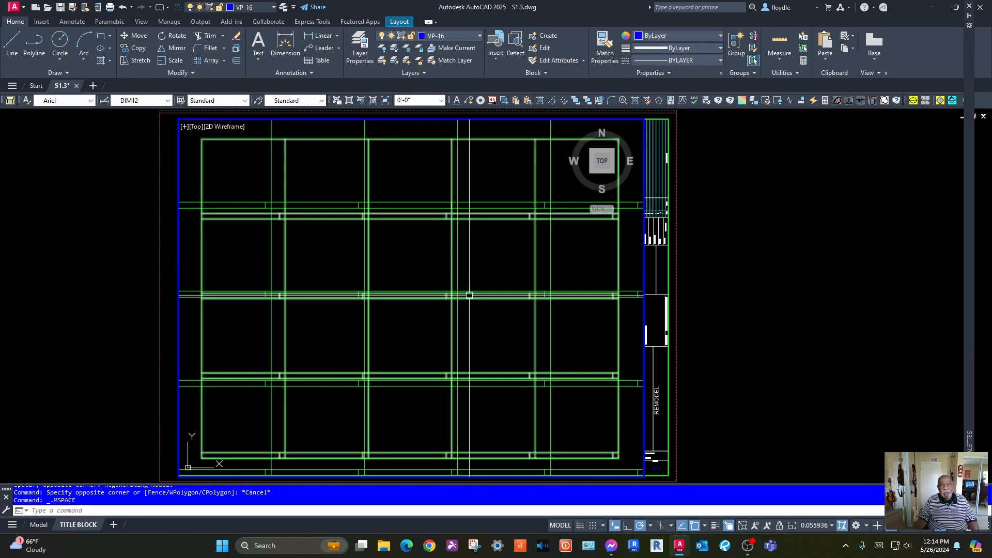
{"action": "left_click", "coordinate": [442, 101]}
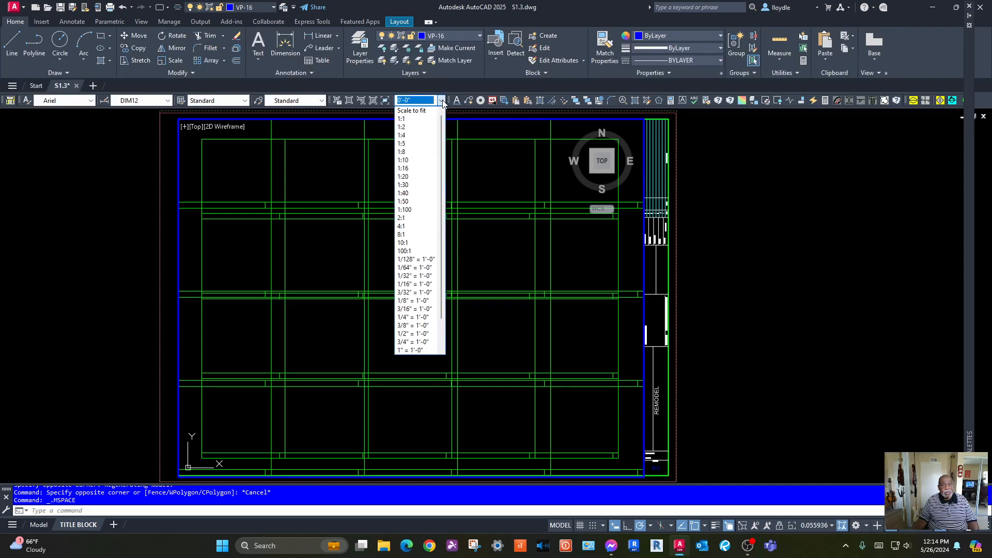
{"action": "left_click", "coordinate": [413, 341]}
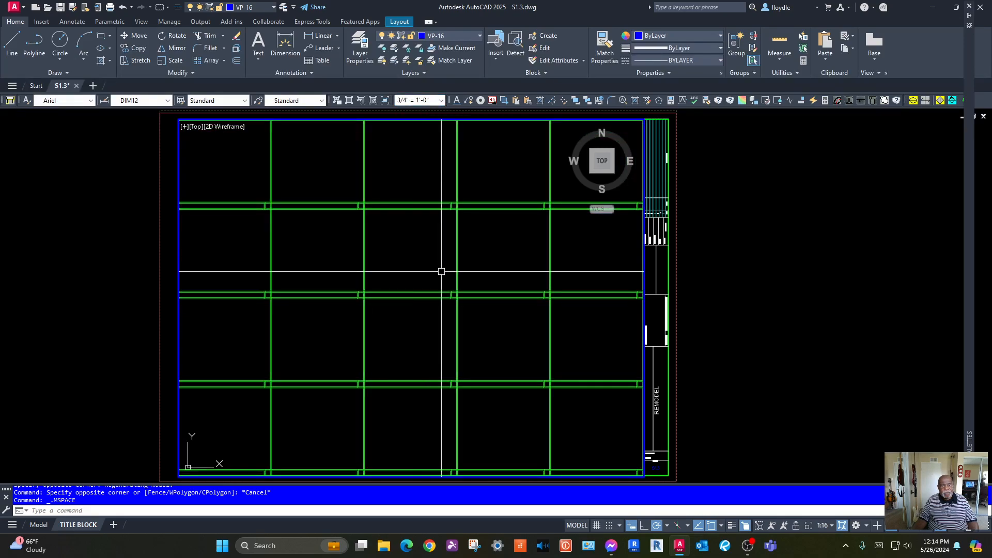
{"action": "middle_click_drag", "start_coordinate": [441, 271], "coordinate": [441, 271]}
{"action": "double_click", "coordinate": [783, 250]}
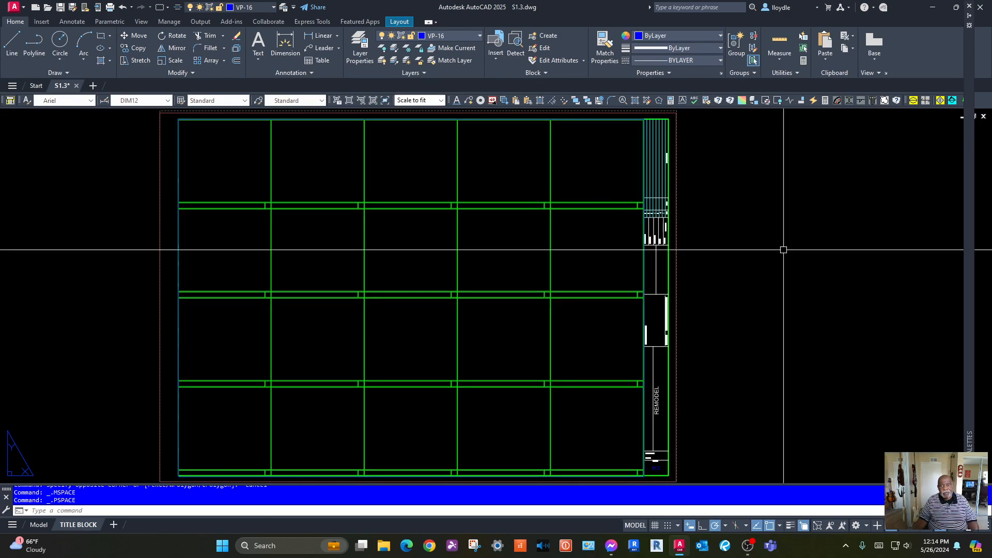
Lock the display of the VP-16 viewport
{"action": "left_click", "coordinate": [530, 120]}
{"action": "left_click", "coordinate": [573, 173]}
{"action": "left_click", "coordinate": [229, 121]}
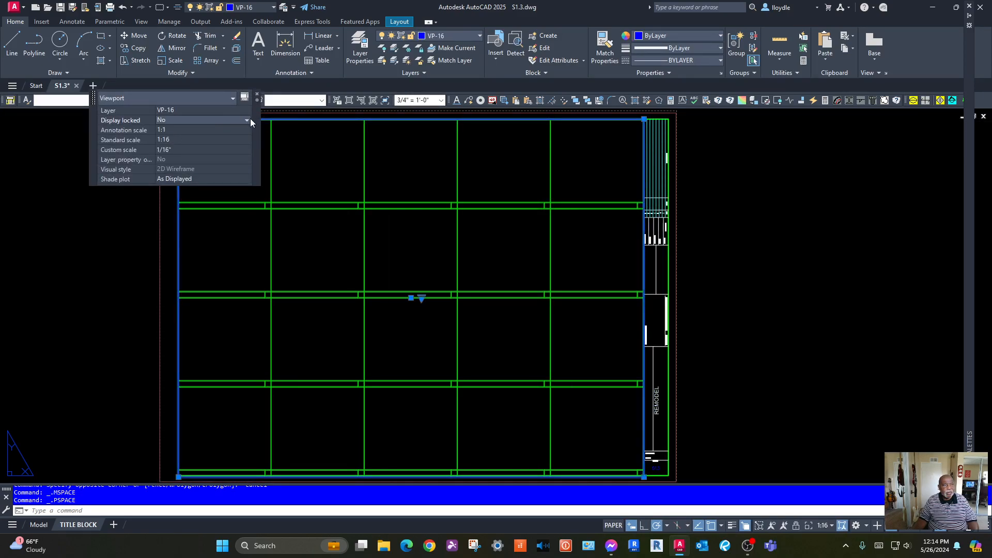
{"action": "left_click", "coordinate": [247, 119]}
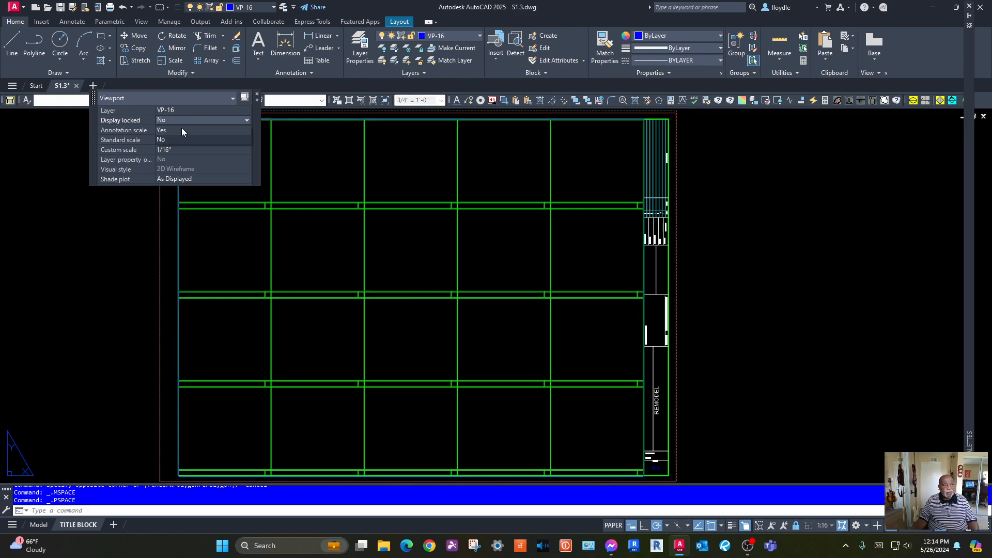
{"action": "left_click", "coordinate": [181, 131]}
{"action": "key", "text": "Escape"}
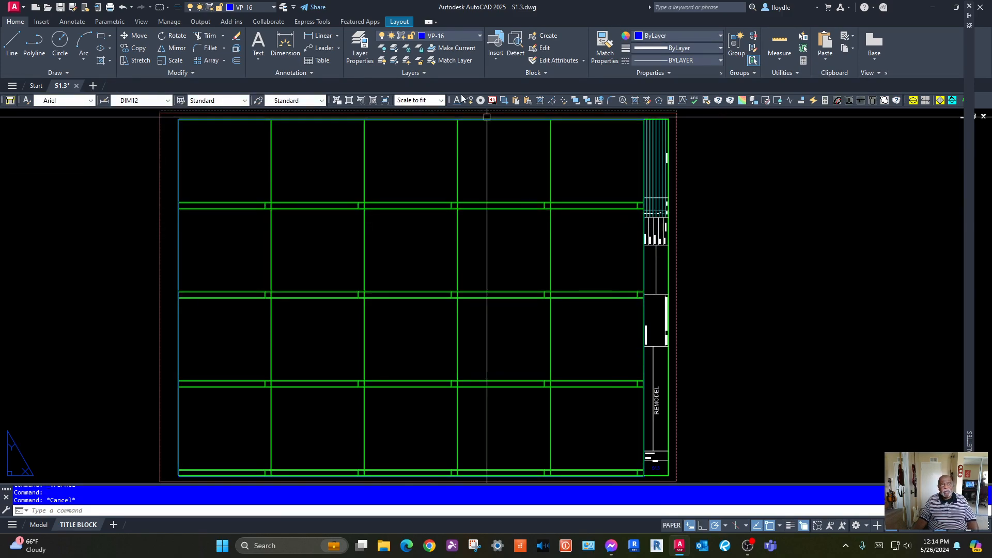
Make VP-12 the current layer and create a second rectangular viewport over the full detail grid
{"action": "left_click", "coordinate": [459, 36]}
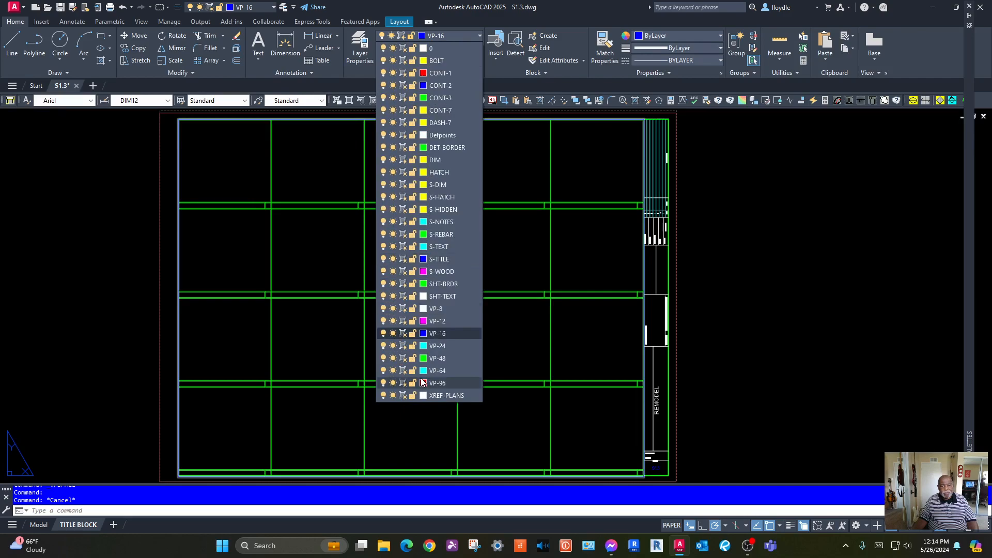
{"action": "left_click", "coordinate": [436, 322]}
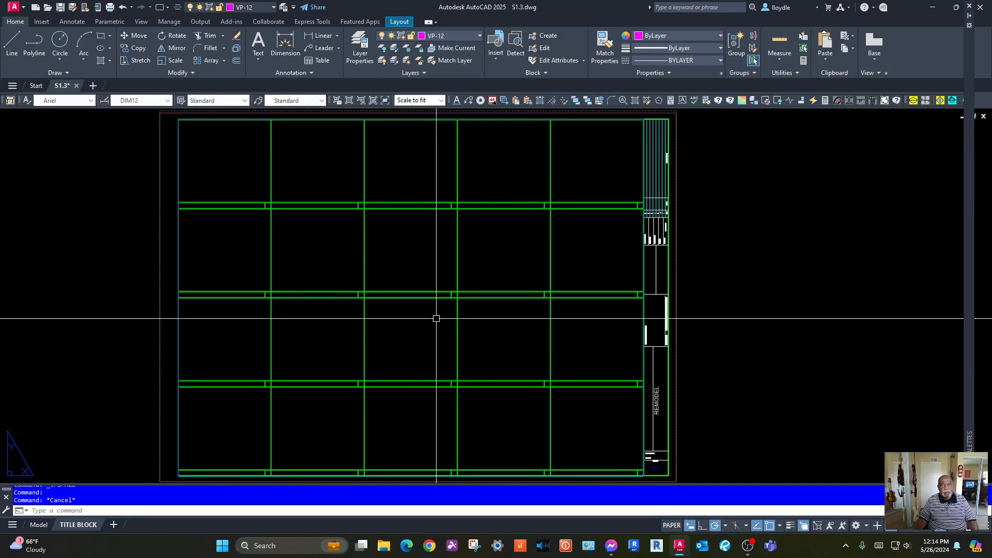
{"action": "left_click", "coordinate": [348, 100]}
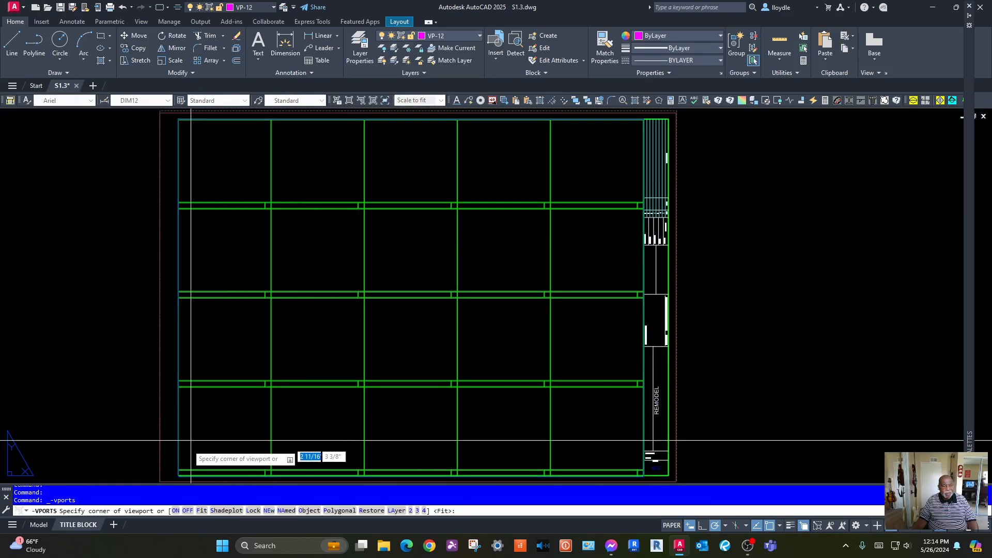
{"action": "left_click", "coordinate": [453, 234]}
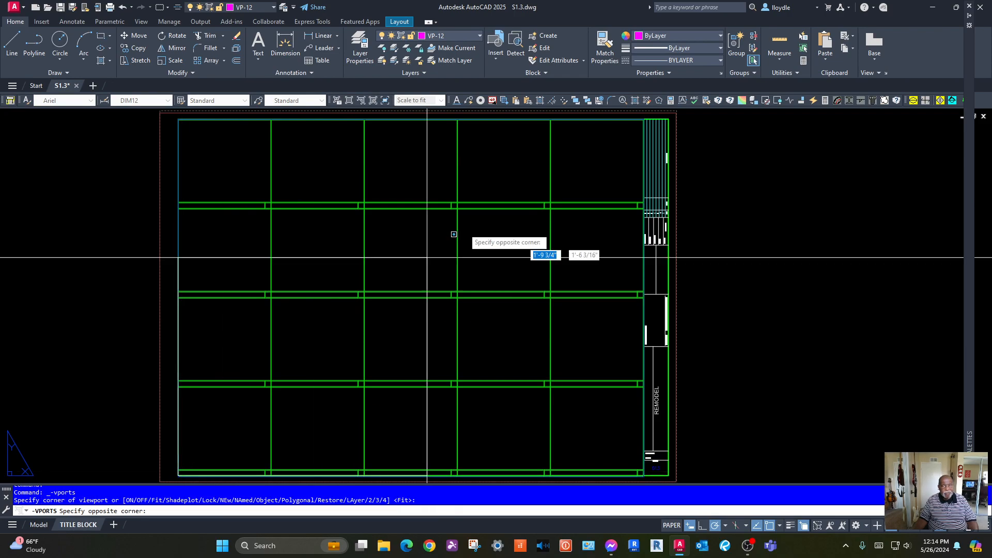
{"action": "left_click", "coordinate": [642, 120]}
Set the VP-12 viewport's scale to 1" = 1'-0" and align the 1"=1'-0" model grid with the sheet grid, then return to paper space
{"action": "double_click", "coordinate": [376, 264]}
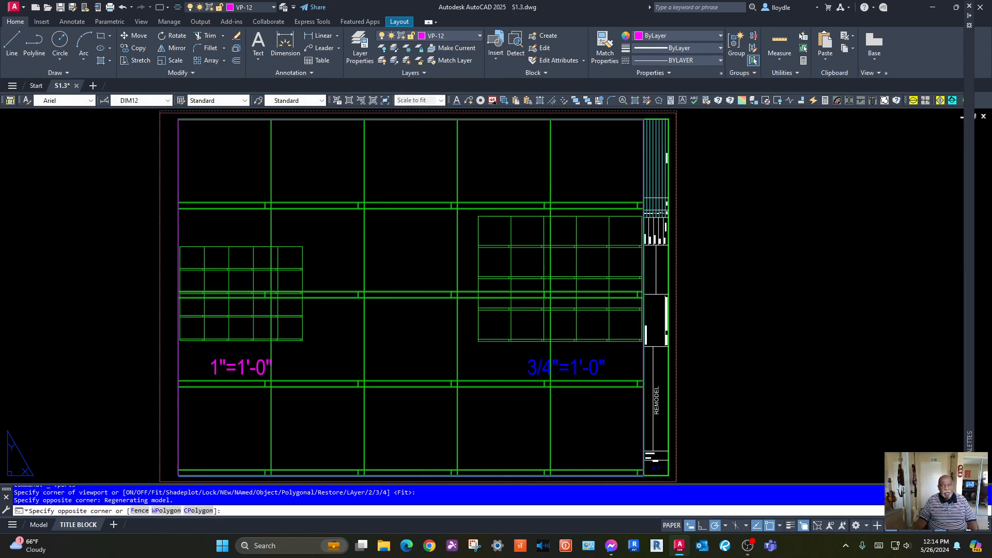
{"action": "middle_click_drag", "start_coordinate": [376, 264], "coordinate": [516, 261]}
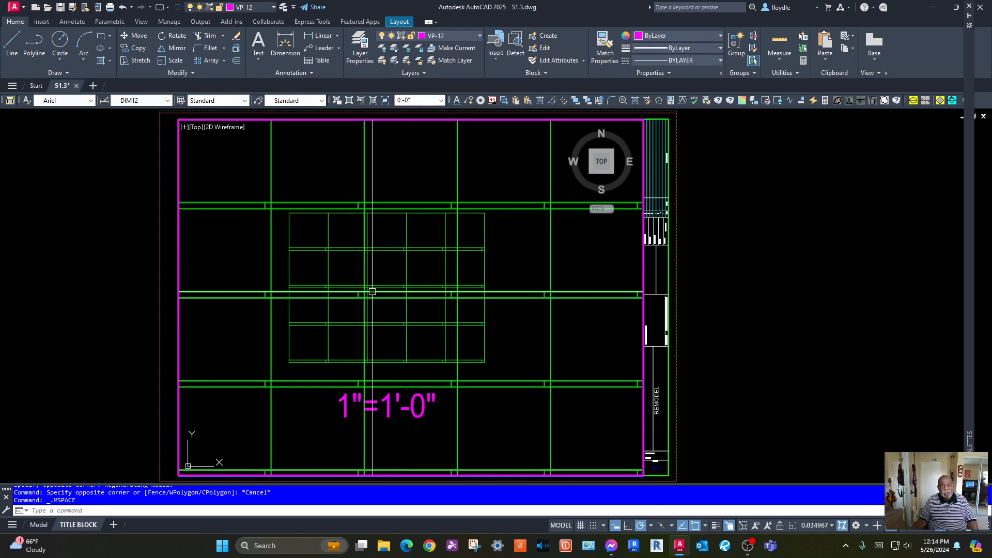
{"action": "scroll", "coordinate": [372, 292], "scroll_direction": "up", "scroll_amount": 6}
{"action": "scroll", "coordinate": [393, 289], "scroll_direction": "down", "scroll_amount": 2}
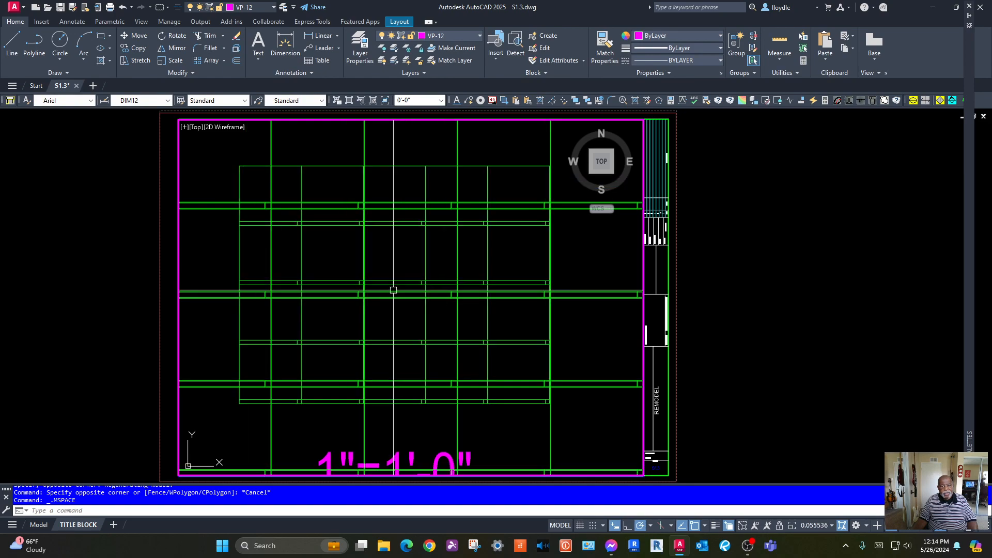
{"action": "middle_click_drag", "start_coordinate": [393, 290], "coordinate": [434, 298]}
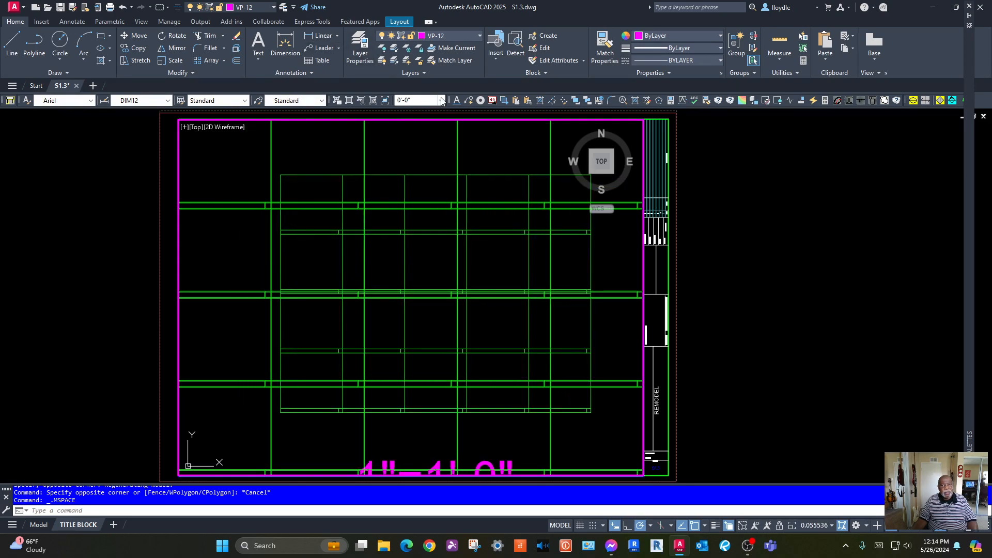
{"action": "left_click", "coordinate": [441, 101]}
{"action": "scroll", "coordinate": [420, 338], "scroll_direction": "down", "scroll_amount": 1}
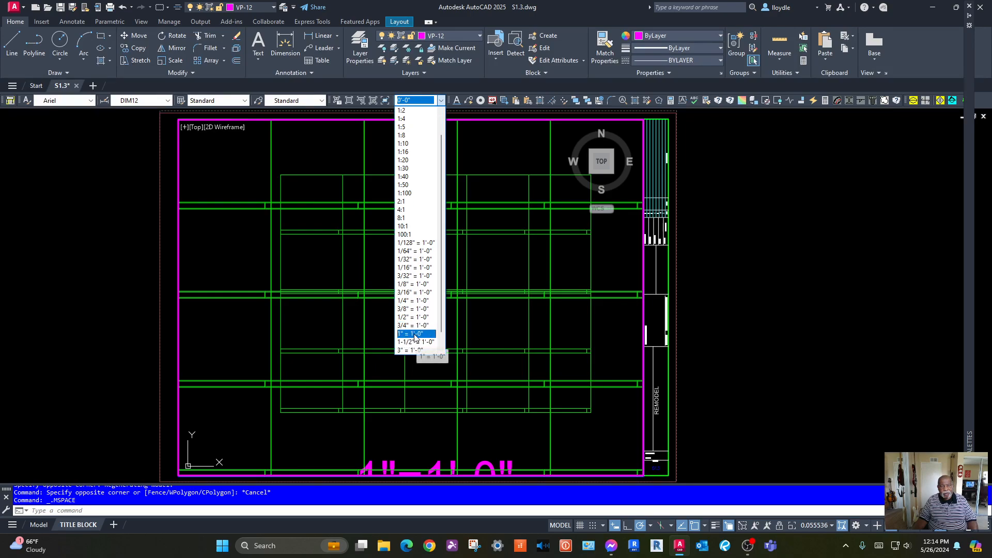
{"action": "left_click", "coordinate": [415, 333]}
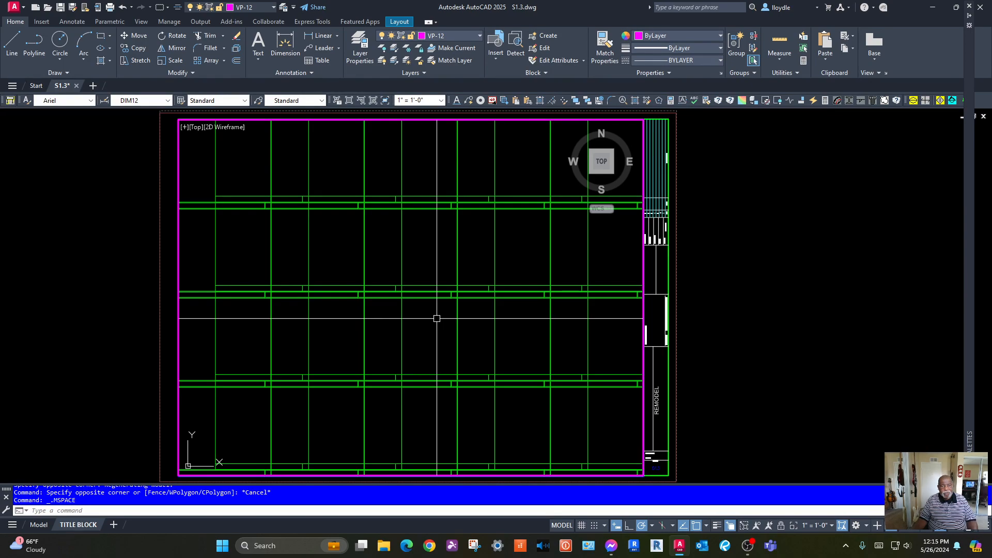
{"action": "middle_click_drag", "start_coordinate": [437, 318], "coordinate": [398, 325]}
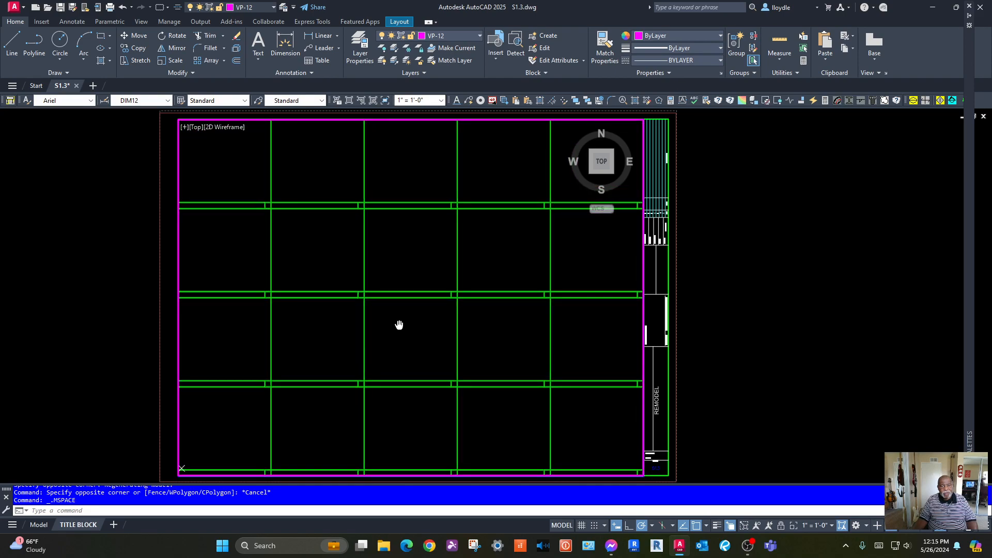
{"action": "double_click", "coordinate": [767, 309]}
Lock the display of the VP-12 viewport
{"action": "left_click", "coordinate": [495, 123]}
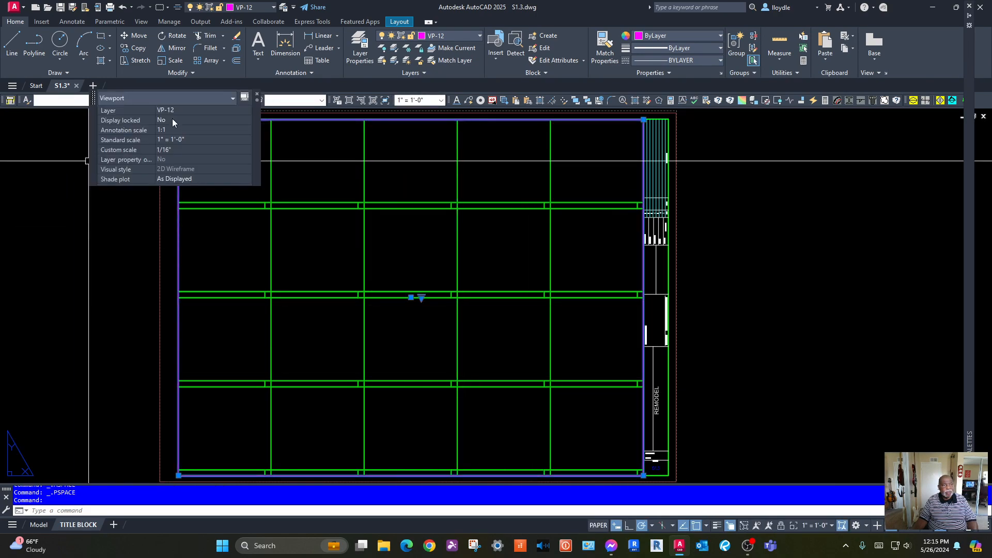
{"action": "left_click", "coordinate": [173, 120]}
{"action": "left_click", "coordinate": [247, 122]}
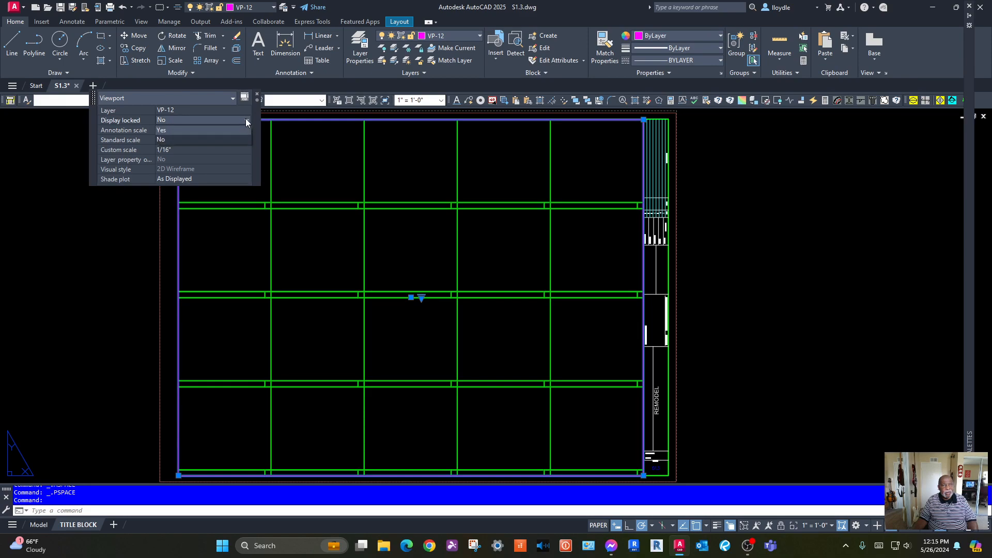
{"action": "left_click", "coordinate": [173, 129]}
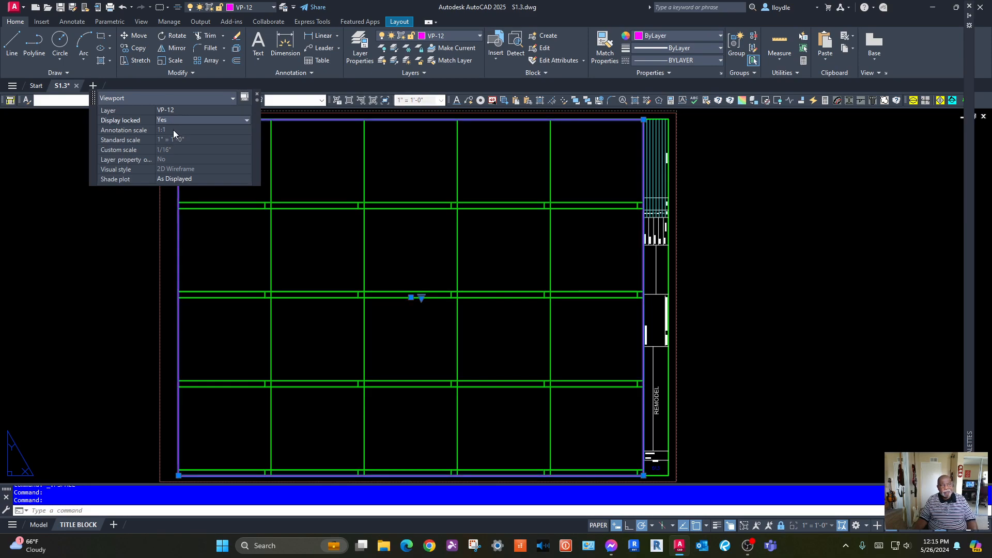
{"action": "key", "text": "Escape"}
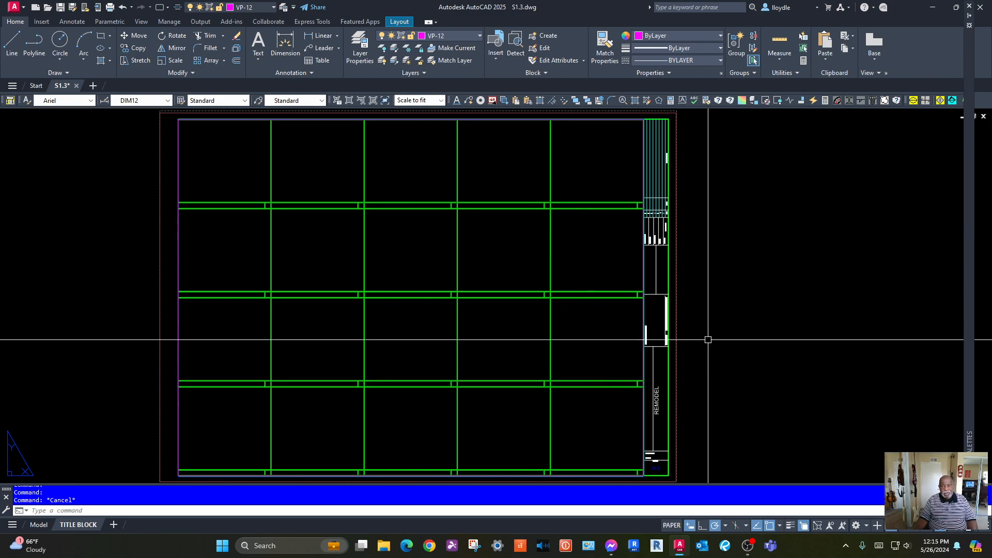
{"action": "scroll", "coordinate": [708, 338], "scroll_direction": "down", "scroll_amount": 6}
{"action": "scroll", "coordinate": [708, 339], "scroll_direction": "up", "scroll_amount": 4}
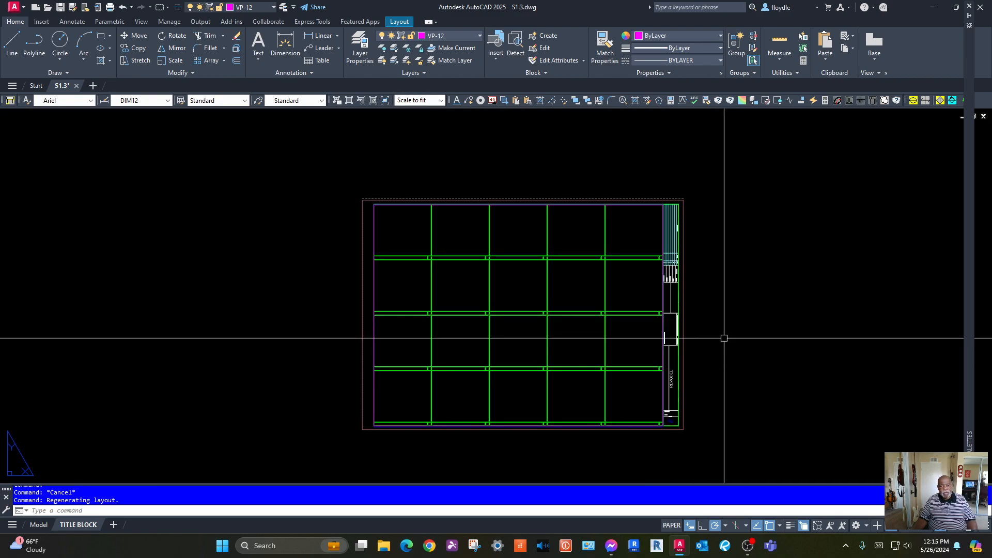
{"action": "middle_click_drag", "start_coordinate": [723, 338], "coordinate": [690, 341]}
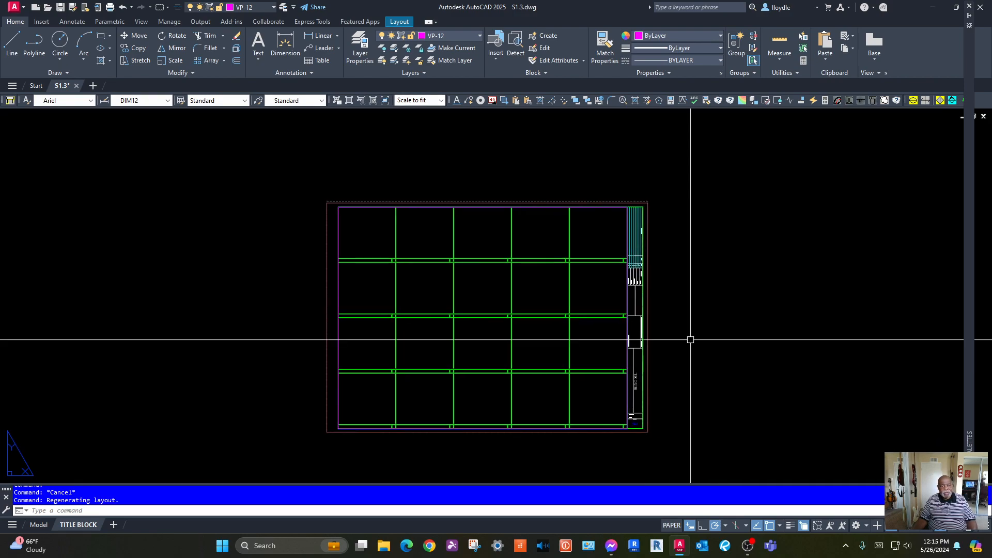
In model space, insert the ftg excavation detail into the upper-right cell of the 1"=1'-0" grid
{"action": "left_click", "coordinate": [40, 524]}
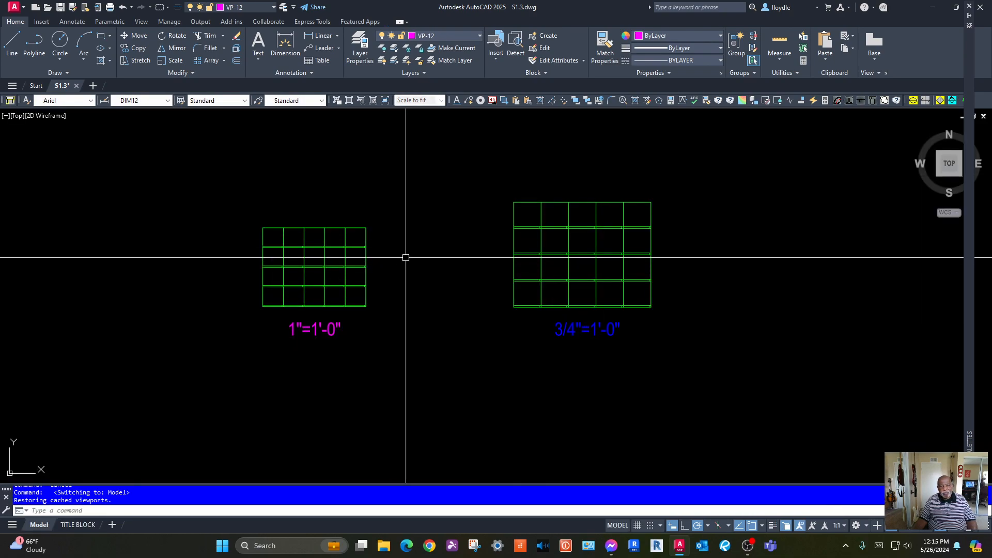
{"action": "scroll", "coordinate": [405, 257], "scroll_direction": "up", "scroll_amount": 4}
{"action": "scroll", "coordinate": [527, 249], "scroll_direction": "down", "scroll_amount": 2}
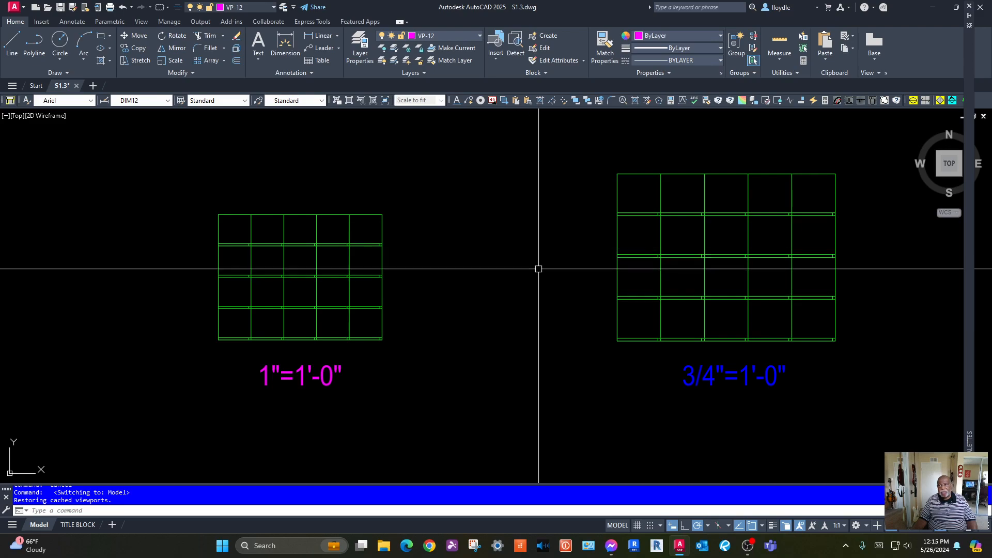
{"action": "mouse_move", "coordinate": [971, 16]}
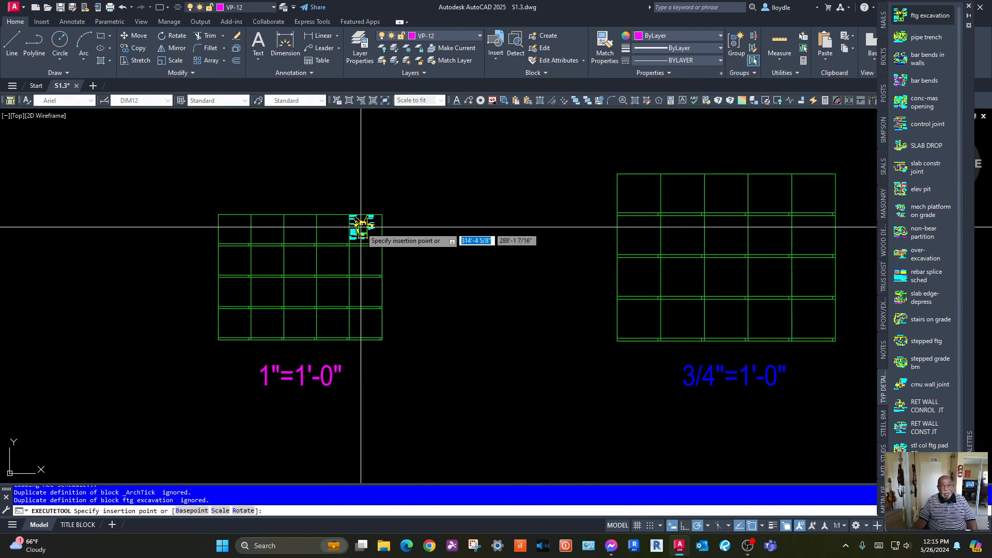
{"action": "scroll", "coordinate": [361, 227], "scroll_direction": "up", "scroll_amount": 10}
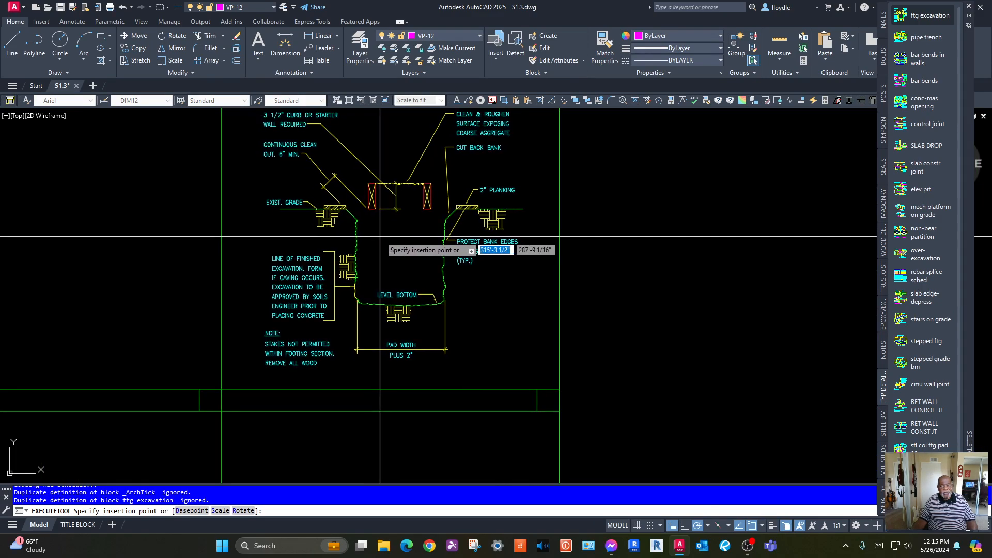
{"action": "left_click", "coordinate": [380, 236]}
{"action": "scroll", "coordinate": [496, 217], "scroll_direction": "down", "scroll_amount": 8}
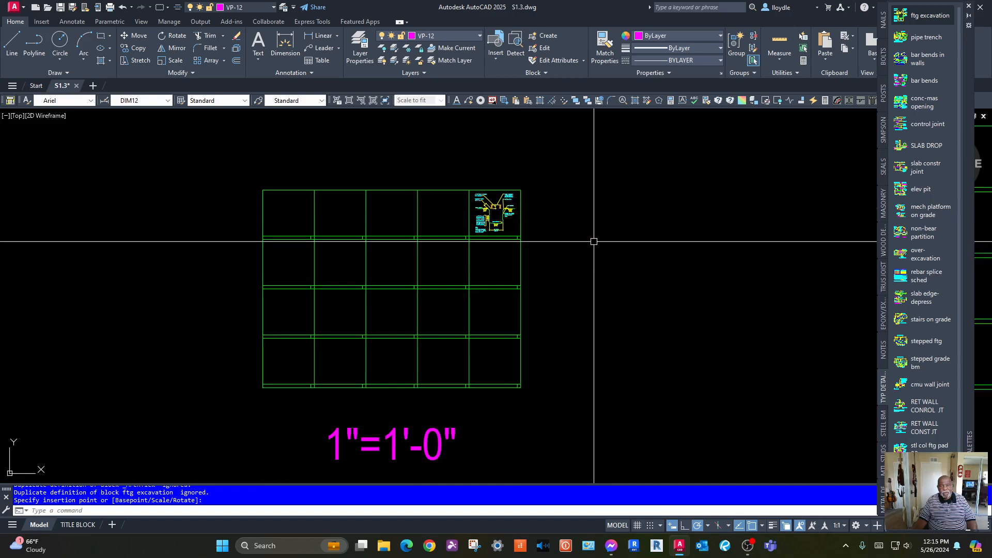
Insert the stl col ftg pad detail into the last cell of the second row in the 3/4"=1'-0" grid
{"action": "scroll", "coordinate": [594, 242], "scroll_direction": "down", "scroll_amount": 2}
{"action": "mouse_move", "coordinate": [644, 253]}
{"action": "middle_mouse_down"}
{"action": "mouse_move", "coordinate": [531, 243]}
{"action": "mouse_move", "coordinate": [491, 228]}
{"action": "middle_mouse_up"}
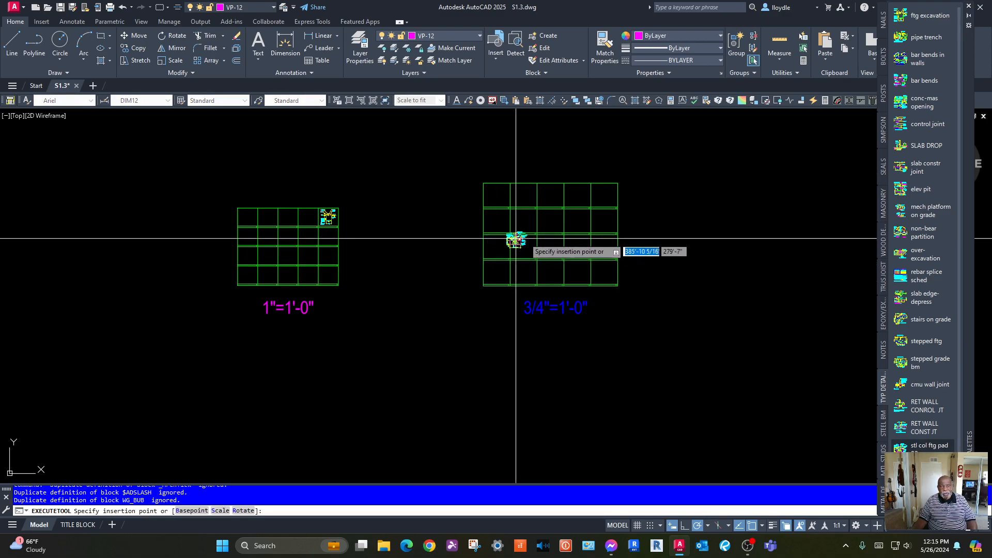
{"action": "scroll", "coordinate": [590, 216], "scroll_direction": "up", "scroll_amount": 10}
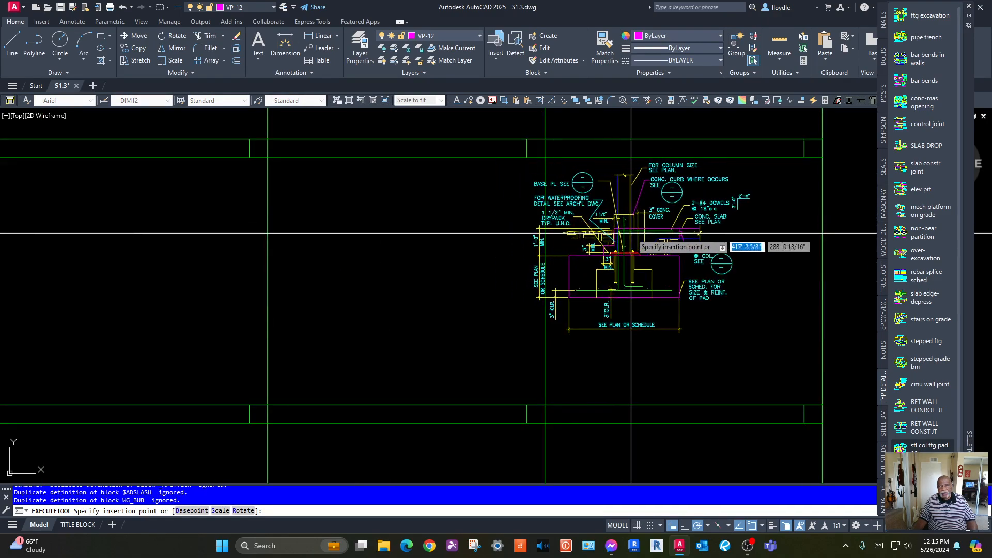
{"action": "left_click", "coordinate": [677, 266]}
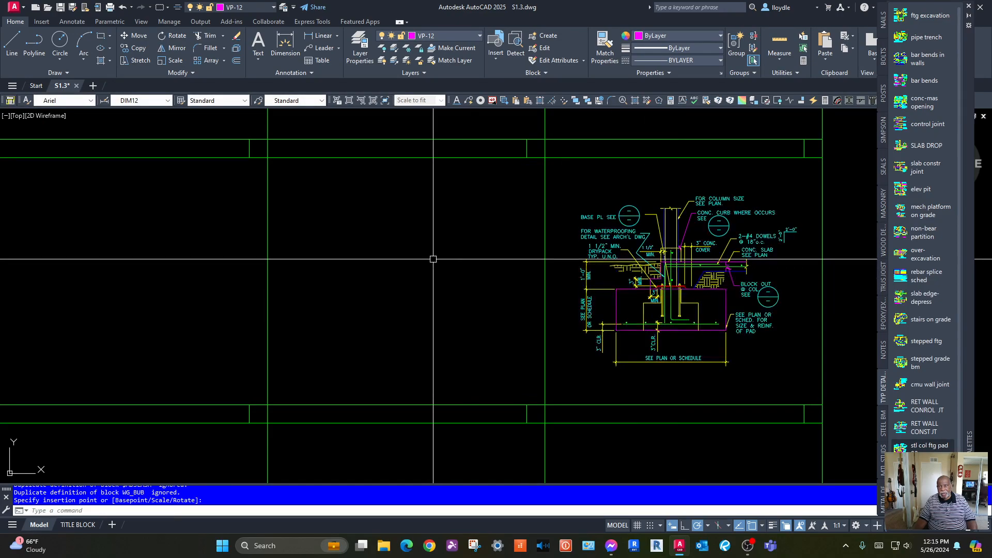
{"action": "scroll", "coordinate": [432, 232], "scroll_direction": "down", "scroll_amount": 6}
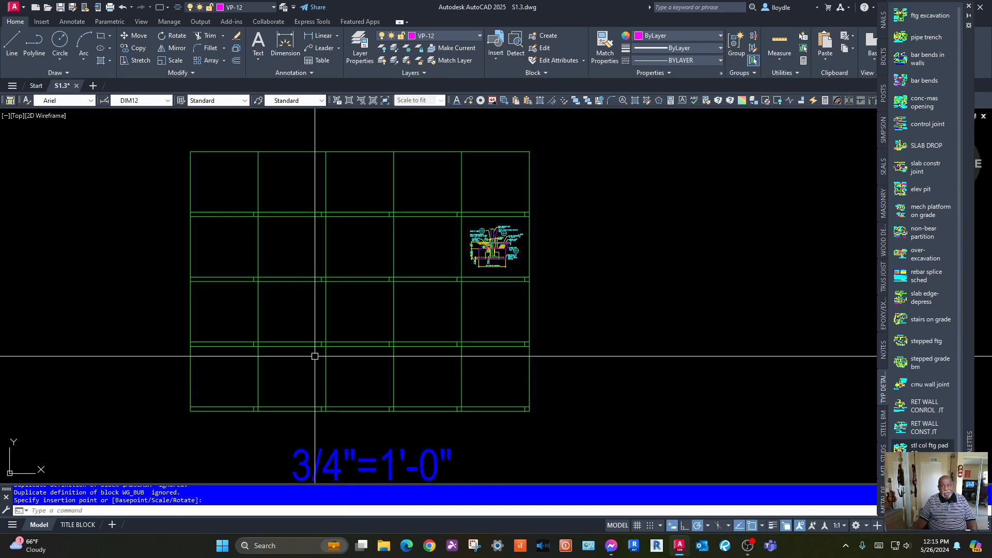
{"action": "middle_click_drag", "start_coordinate": [313, 355], "coordinate": [475, 300]}
{"action": "scroll", "coordinate": [365, 300], "scroll_direction": "down", "scroll_amount": 4}
{"action": "middle_click_drag", "start_coordinate": [411, 282], "coordinate": [440, 273]}
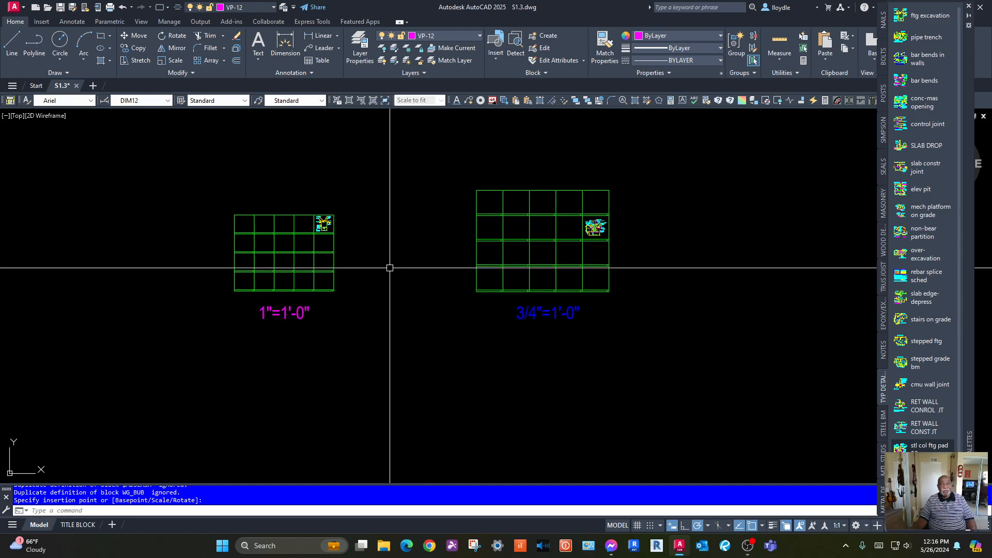
{"action": "middle_click", "coordinate": [390, 267]}
{"action": "middle_click", "coordinate": [390, 267]}
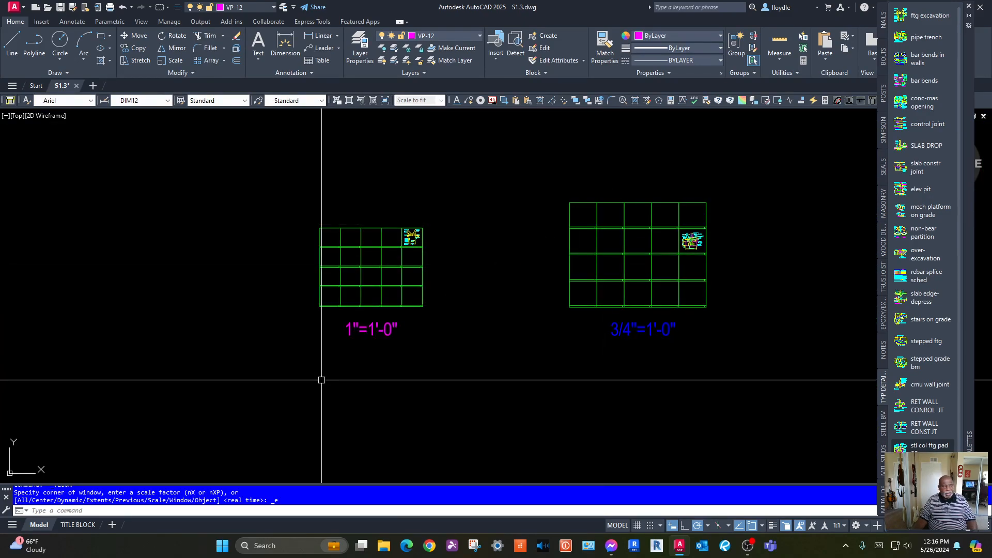
Return to the TITLE BLOCK layout and replace VP-12 with S-NOTES as the current layer
{"action": "left_click", "coordinate": [78, 523]}
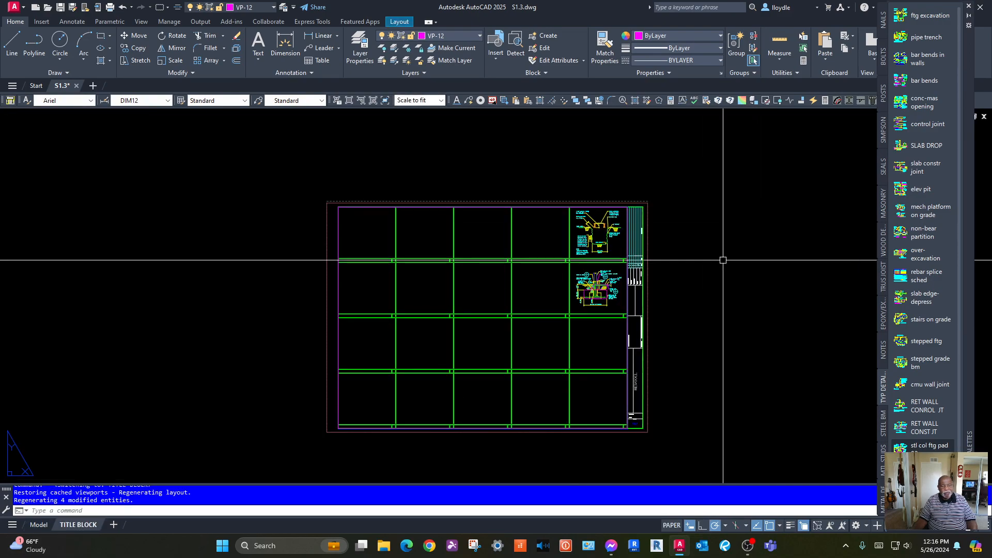
{"action": "scroll", "coordinate": [602, 261], "scroll_direction": "up", "scroll_amount": 4}
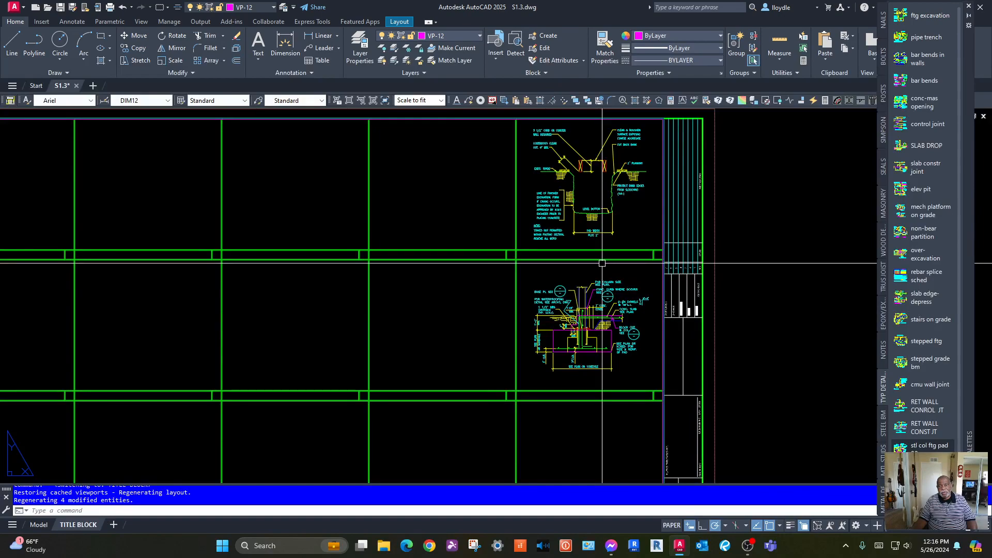
{"action": "left_click", "coordinate": [479, 36]}
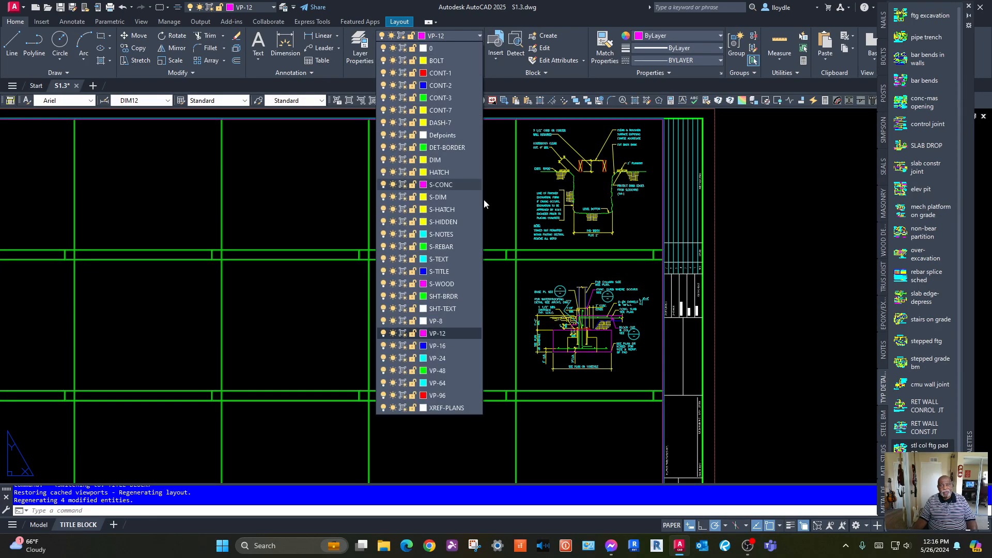
{"action": "left_click", "coordinate": [393, 332]}
{"action": "left_click", "coordinate": [560, 288]}
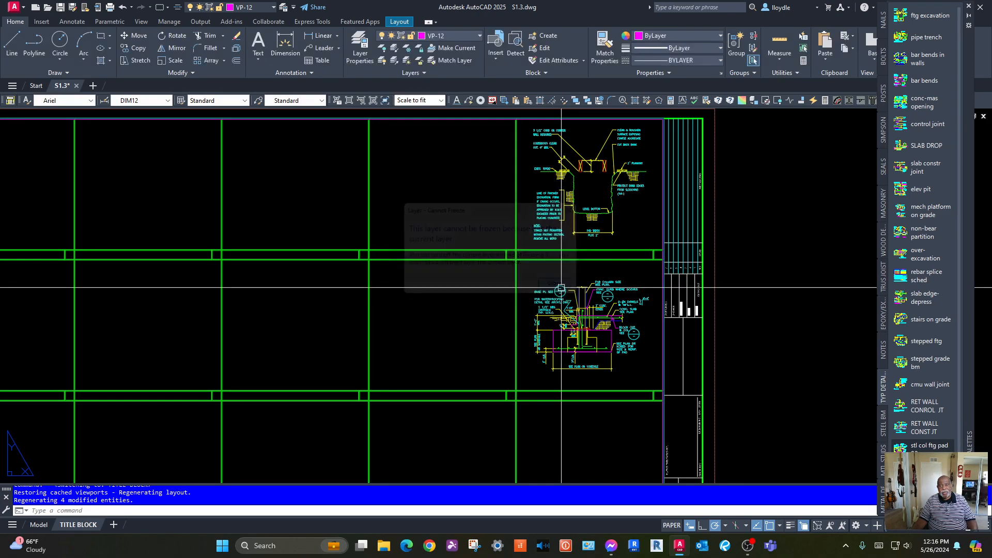
{"action": "left_click", "coordinate": [458, 36]}
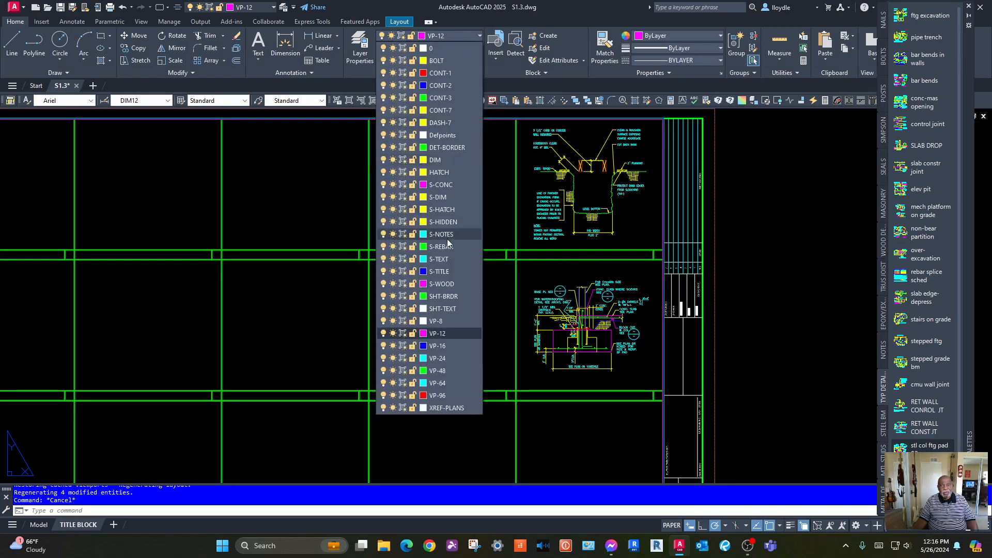
{"action": "left_click", "coordinate": [446, 236]}
Freeze the VP-12 and VP-16 layers to check the sheet without viewport contents, and thaw both again
{"action": "left_click", "coordinate": [463, 35]}
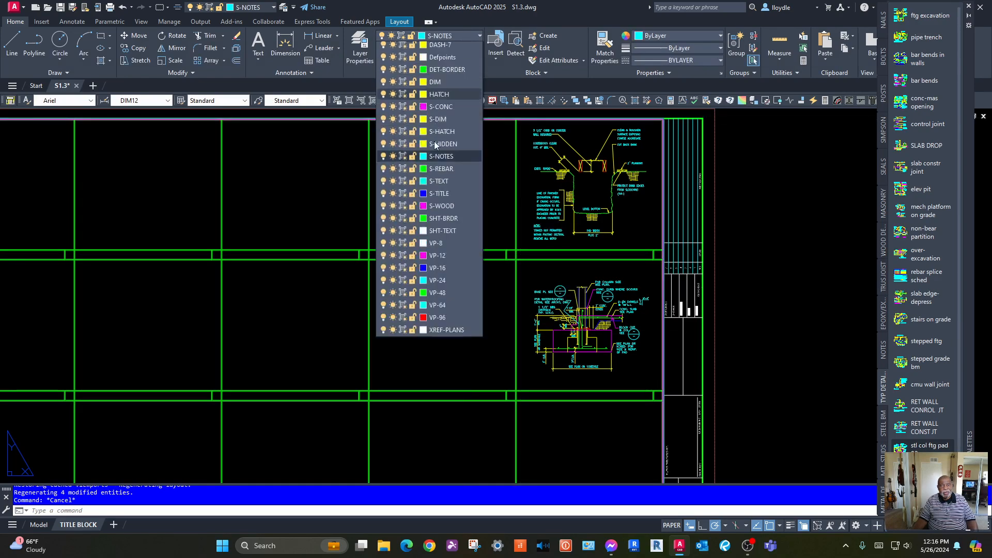
{"action": "left_click", "coordinate": [393, 334]}
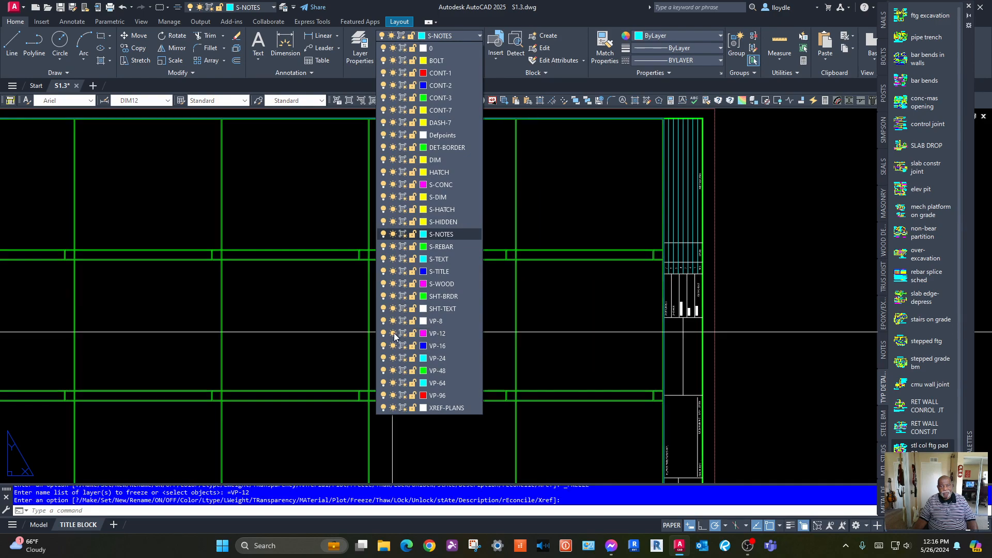
{"action": "left_click", "coordinate": [393, 346]}
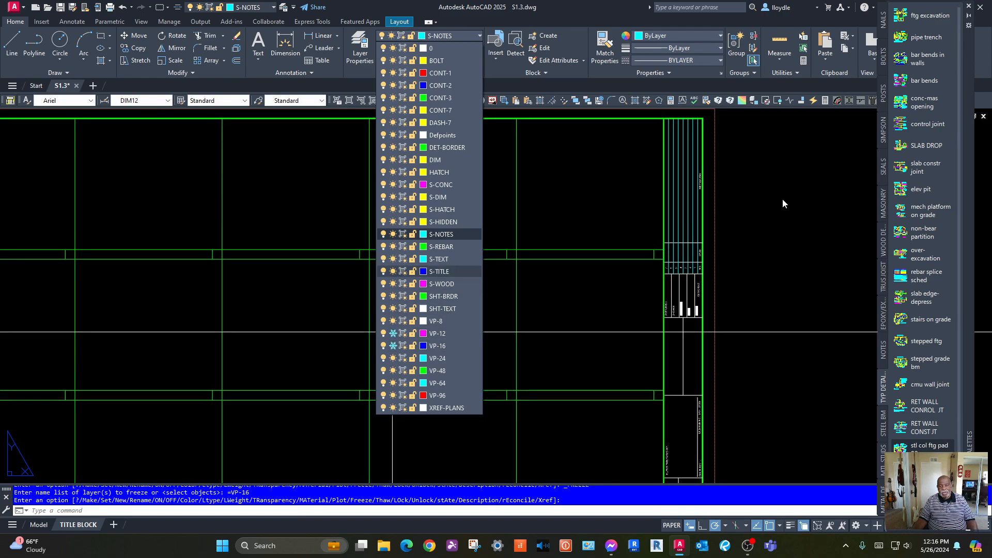
{"action": "left_click", "coordinate": [393, 346]}
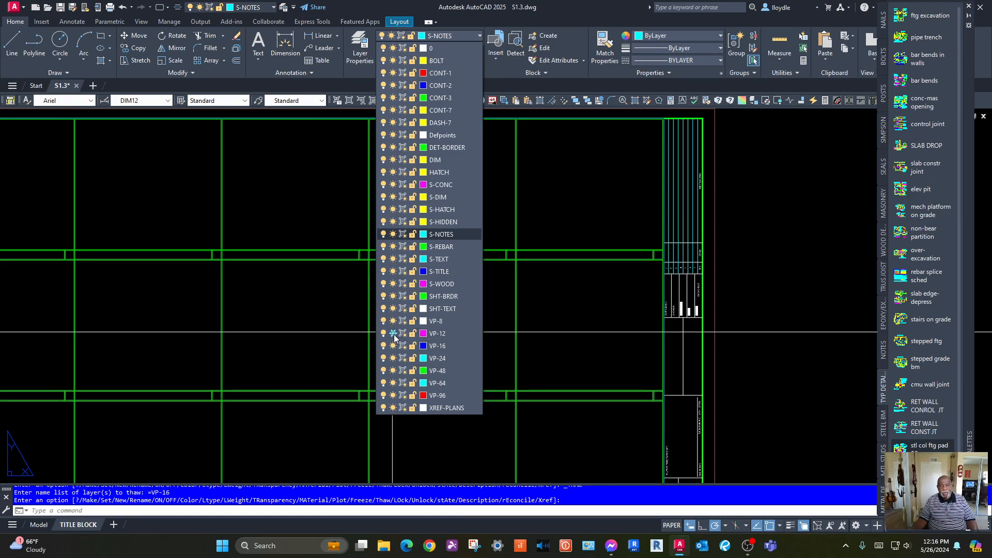
{"action": "left_click", "coordinate": [394, 333]}
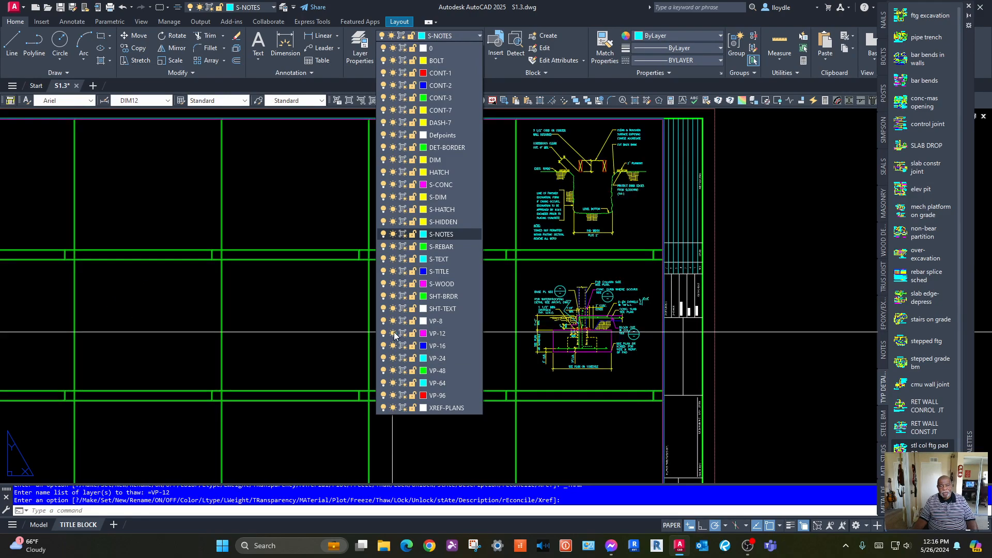
{"action": "left_click", "coordinate": [40, 525]}
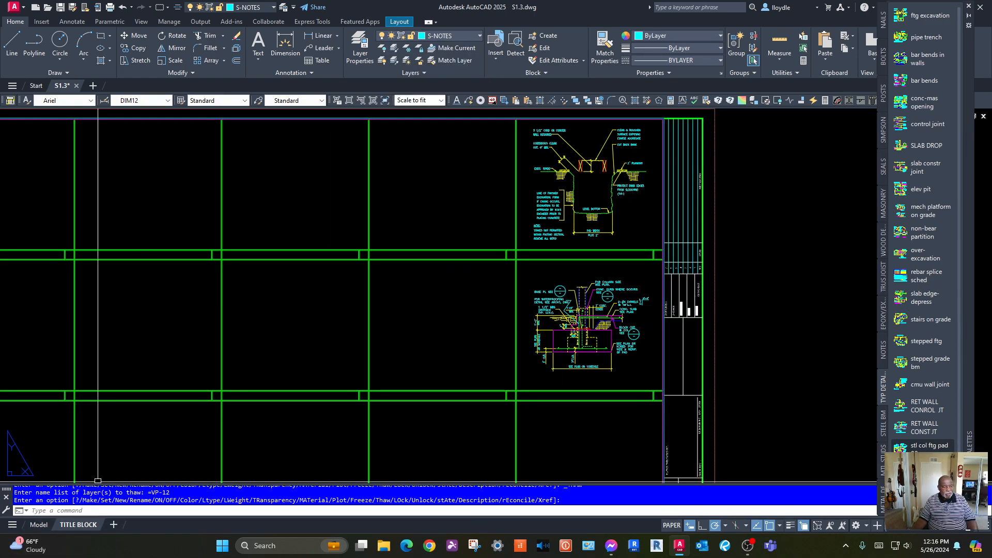
In model space, explode the footing excavation detail and the steel column footing pad detail
{"action": "left_click", "coordinate": [38, 525]}
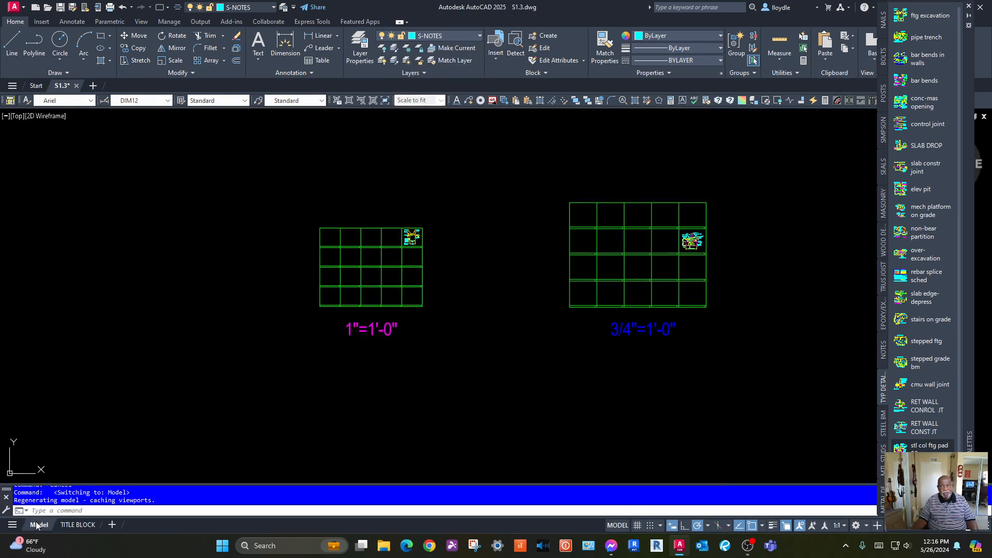
{"action": "scroll", "coordinate": [531, 243], "scroll_direction": "up", "scroll_amount": 2}
{"action": "middle_click_drag", "start_coordinate": [532, 243], "coordinate": [446, 263]}
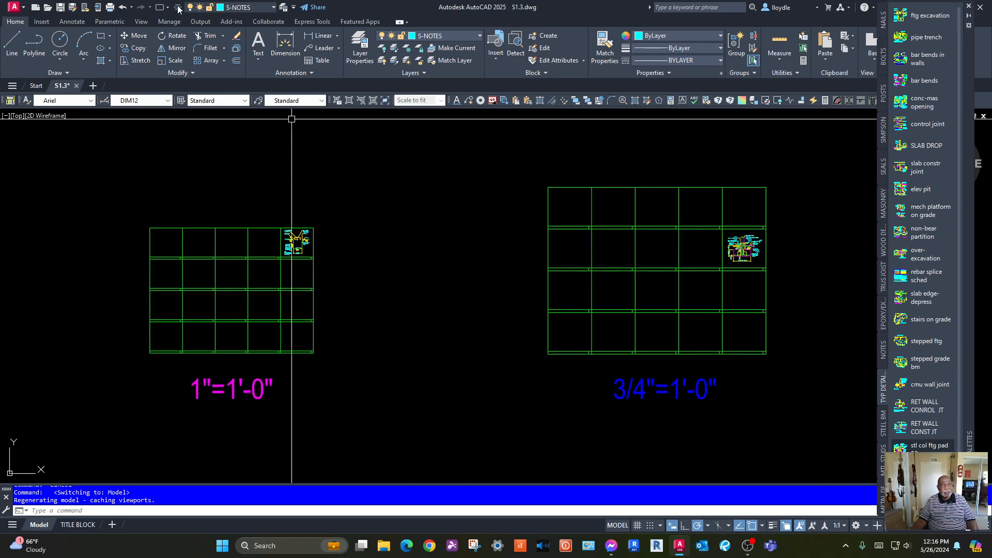
{"action": "left_click", "coordinate": [236, 48]}
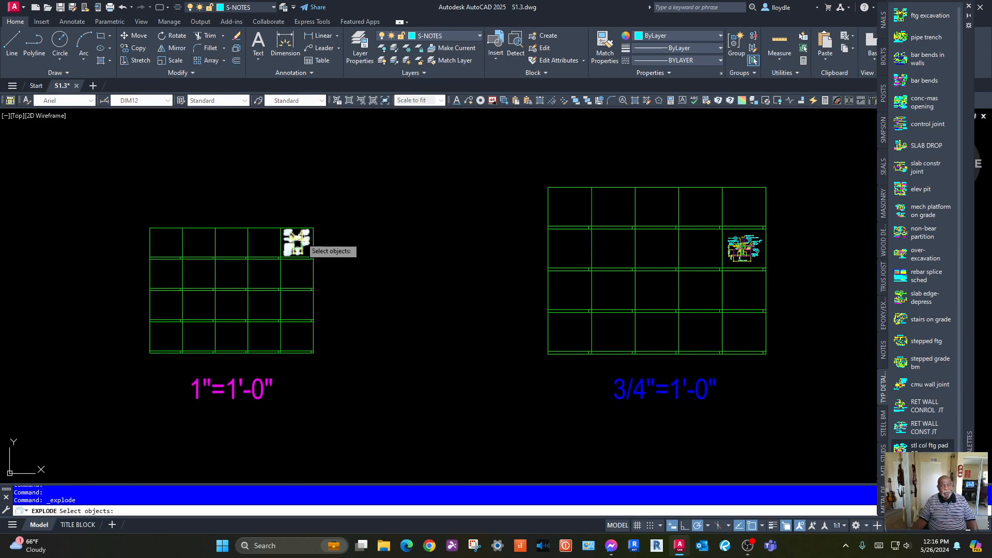
{"action": "key", "text": "Return"}
{"action": "key", "text": "Return"}
{"action": "left_click", "coordinate": [745, 248]}
{"action": "key", "text": "Return"}
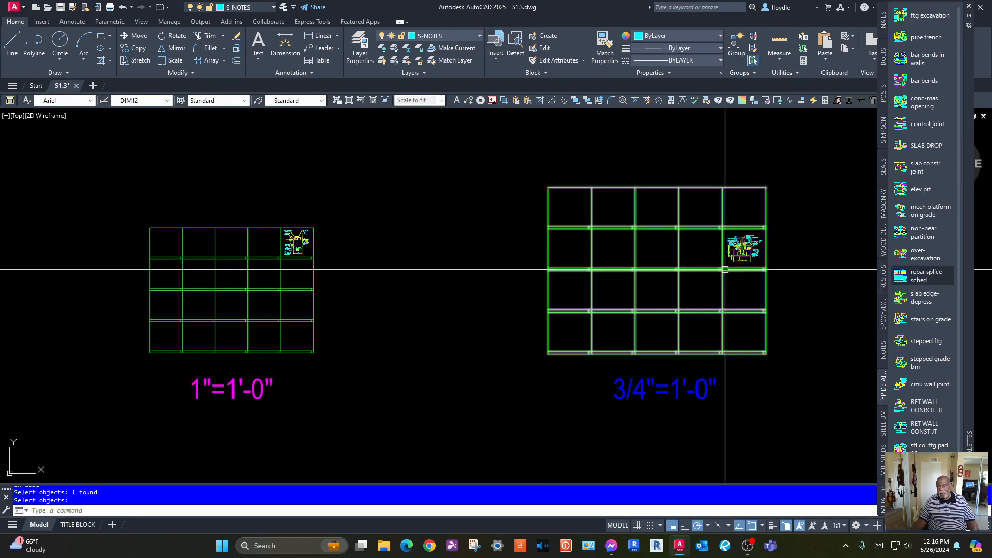
Return to the TITLE BLOCK layout and freeze the VP-12 and VP-16 viewport layers
{"action": "left_click", "coordinate": [78, 525]}
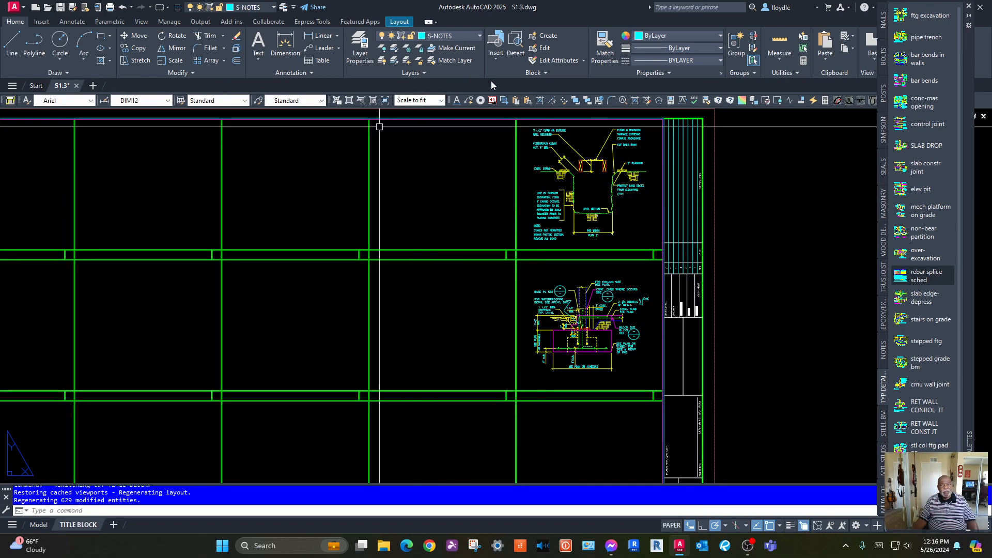
{"action": "left_click", "coordinate": [479, 34]}
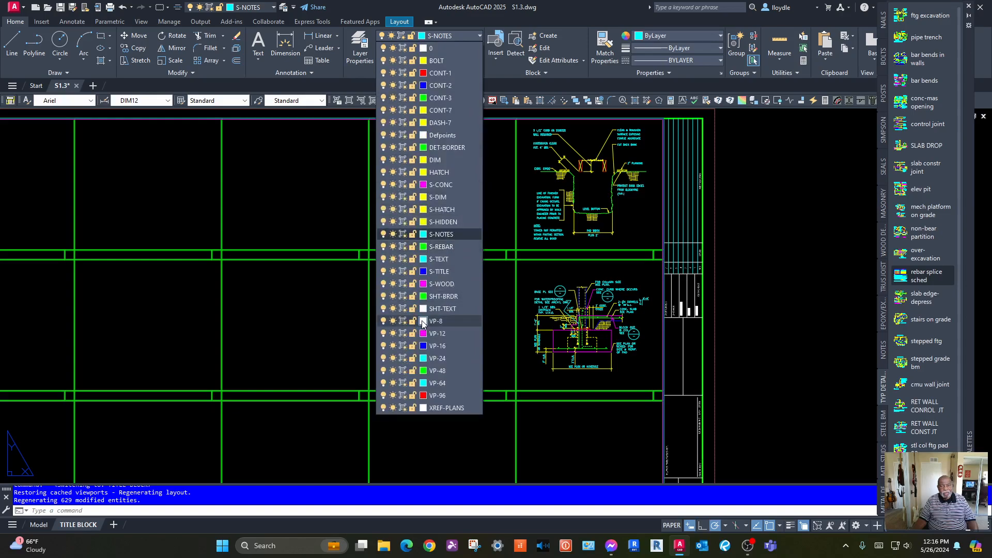
{"action": "left_click", "coordinate": [393, 333]}
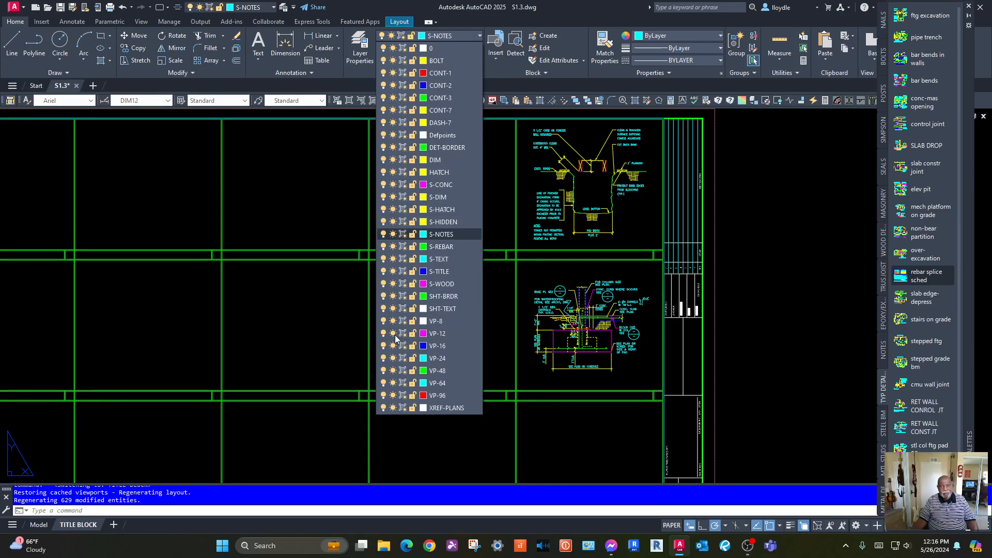
{"action": "left_click", "coordinate": [393, 346]}
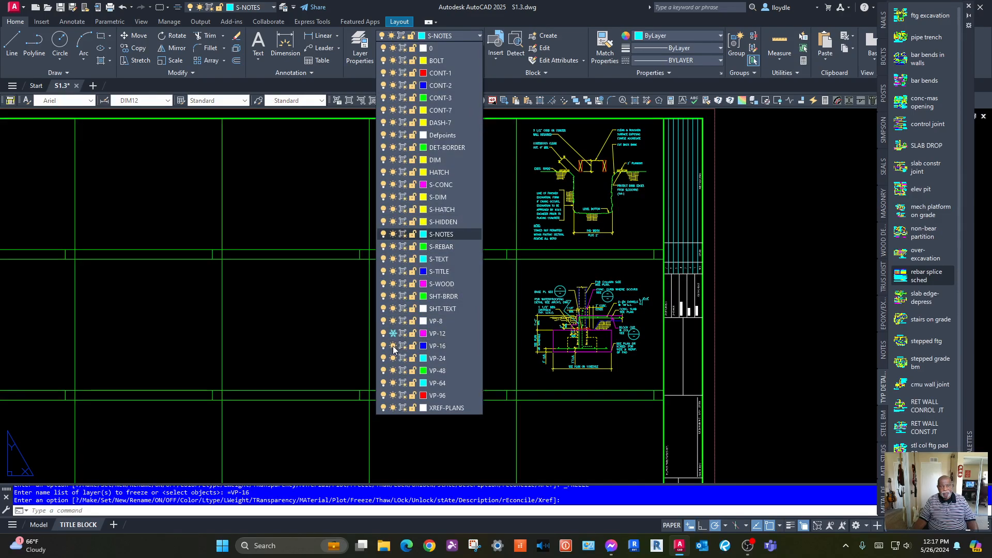
{"action": "left_click", "coordinate": [769, 256]}
Add the single-line title FOOTING EXCAVATION DETAIL in the title strip below the footing excavation detail, in Ariel style with zero rotation
{"action": "middle_click_drag", "start_coordinate": [611, 308], "coordinate": [447, 298]}
{"action": "scroll", "coordinate": [436, 246], "scroll_direction": "up", "scroll_amount": 1}
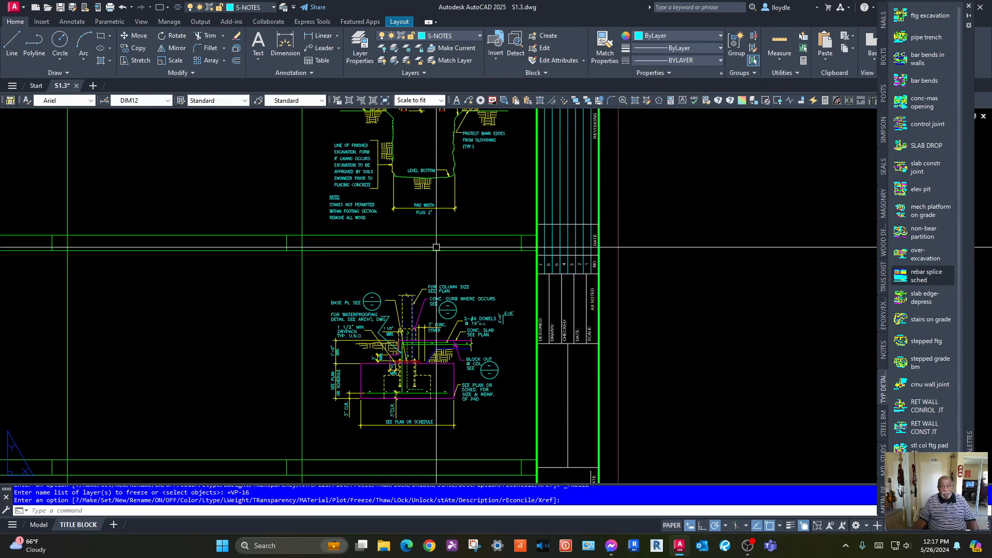
{"action": "scroll", "coordinate": [393, 279], "scroll_direction": "up", "scroll_amount": 4}
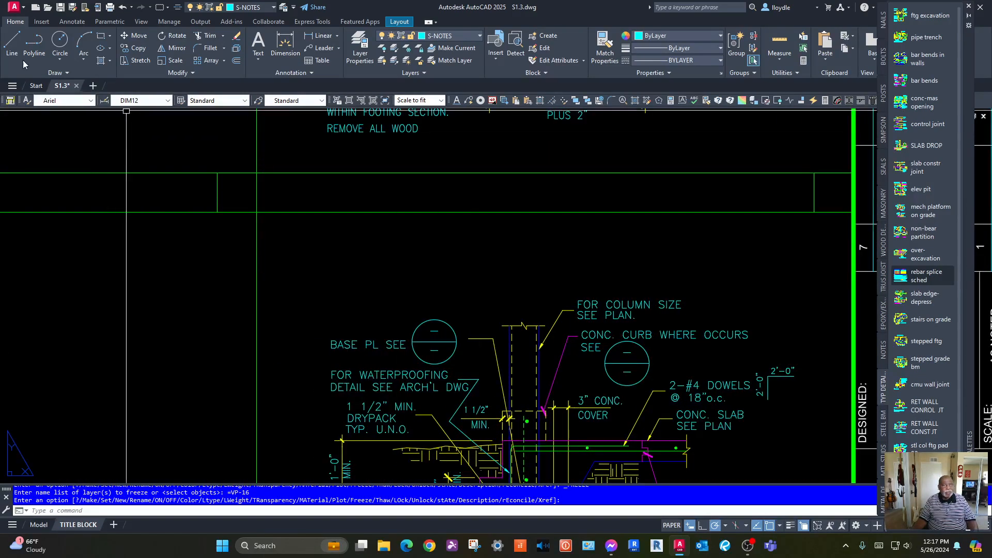
{"action": "left_click", "coordinate": [457, 101]}
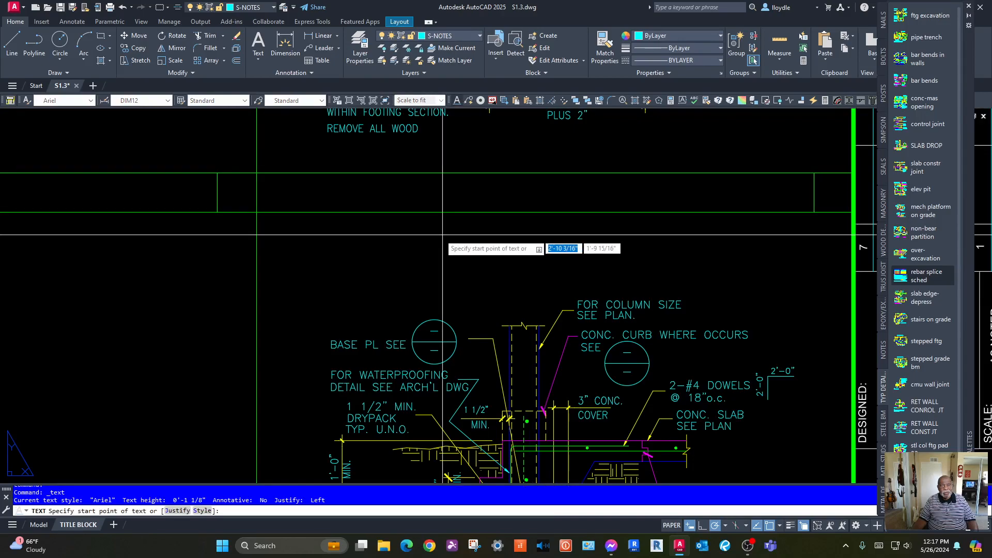
{"action": "left_click", "coordinate": [269, 201]}
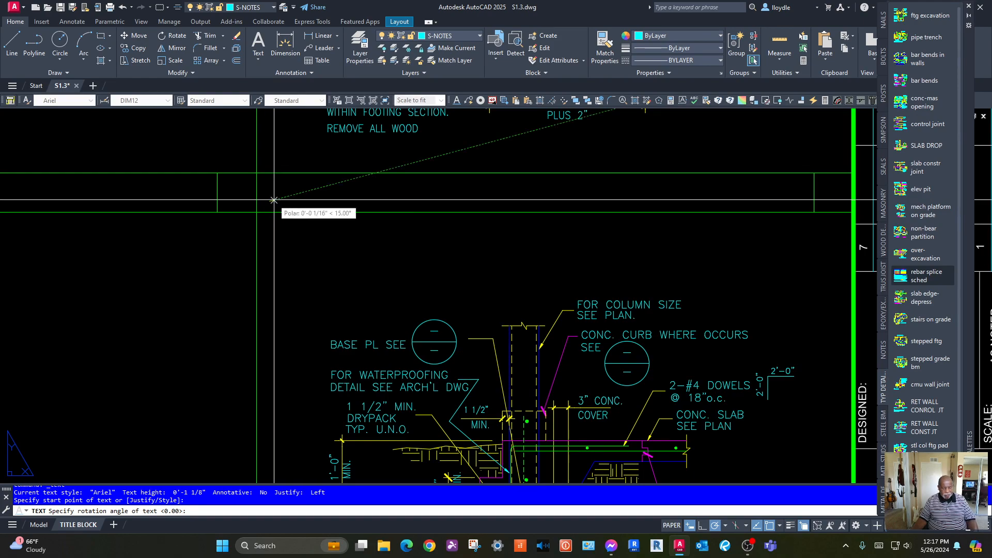
{"action": "key", "text": "Return"}
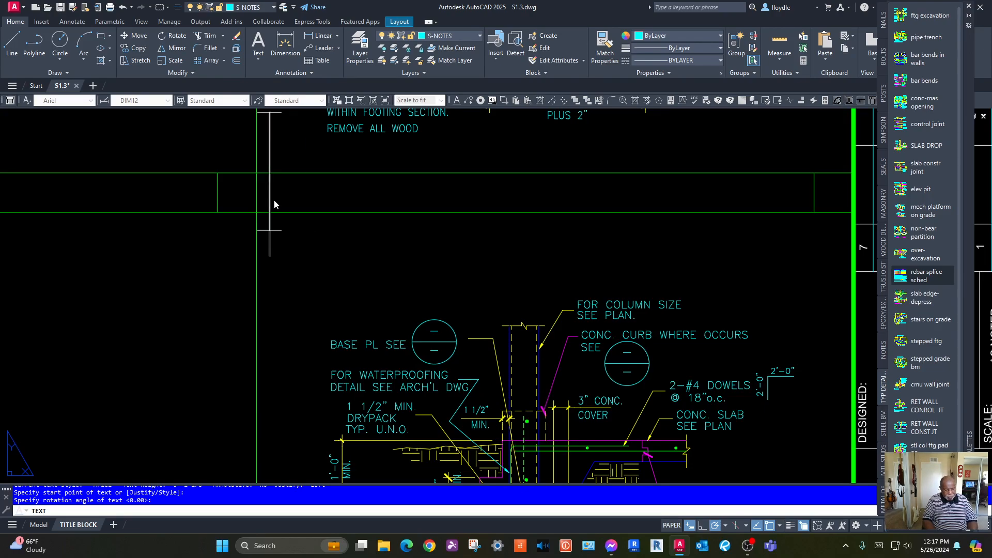
{"action": "type", "text": "foot"}
{"action": "key", "text": "BackSpace"}
{"action": "key", "text": "BackSpace"}
{"action": "key", "text": "BackSpace"}
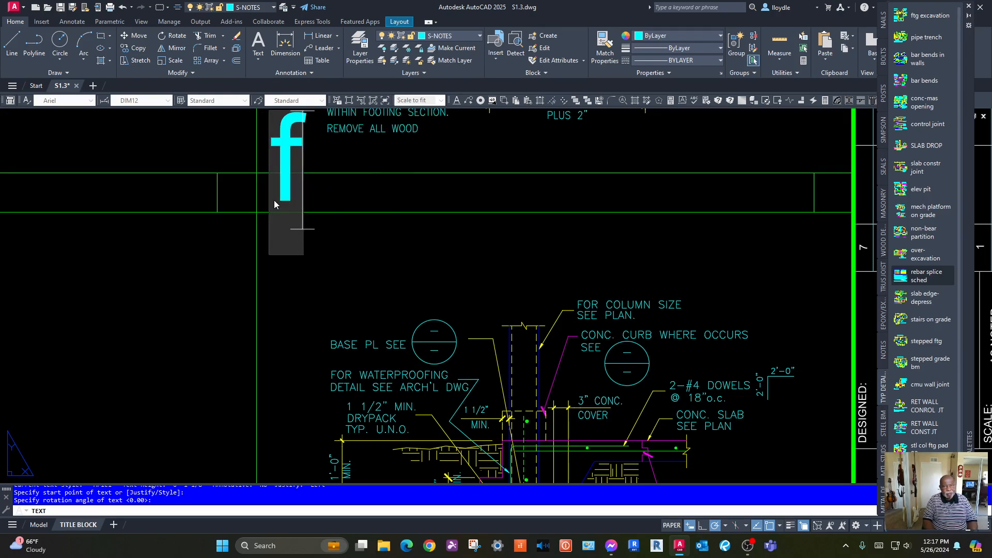
{"action": "key", "text": "BackSpace"}
{"action": "type", "text": "FOO"}
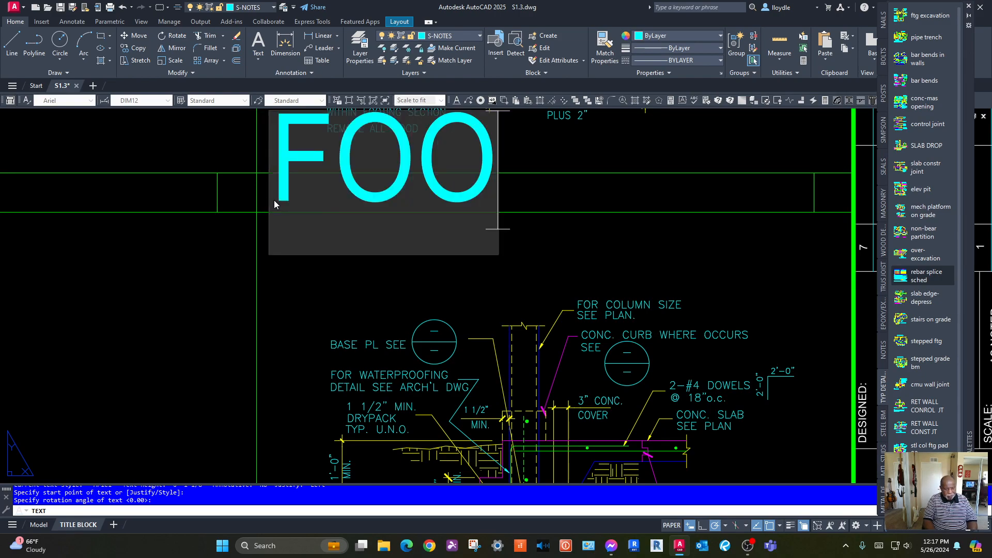
{"action": "type", "text": "TING EXVA"}
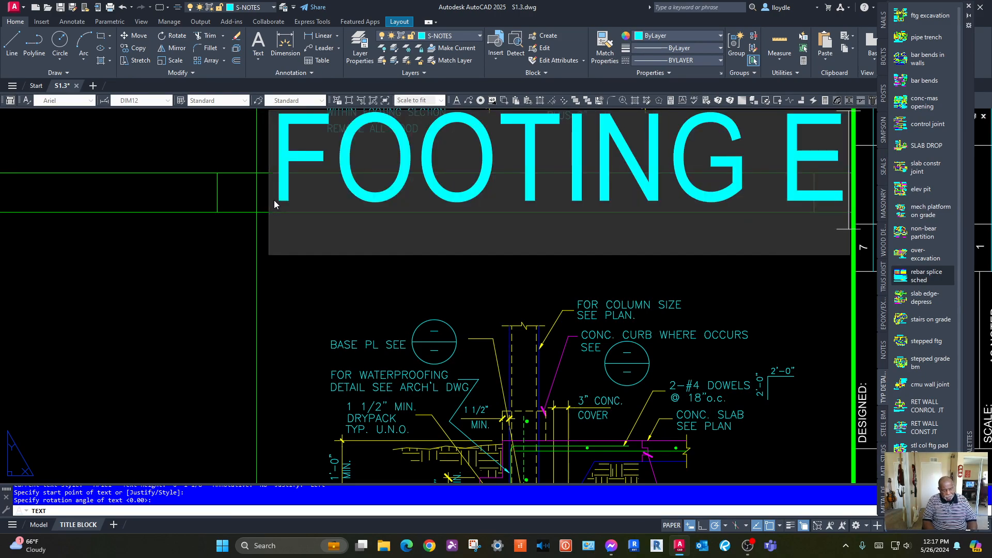
{"action": "key", "text": "BackSpace"}
{"action": "key", "text": "BackSpace"}
{"action": "key", "text": "BackSpace"}
{"action": "key", "text": "BackSpace"}
{"action": "key", "text": "BackSpace"}
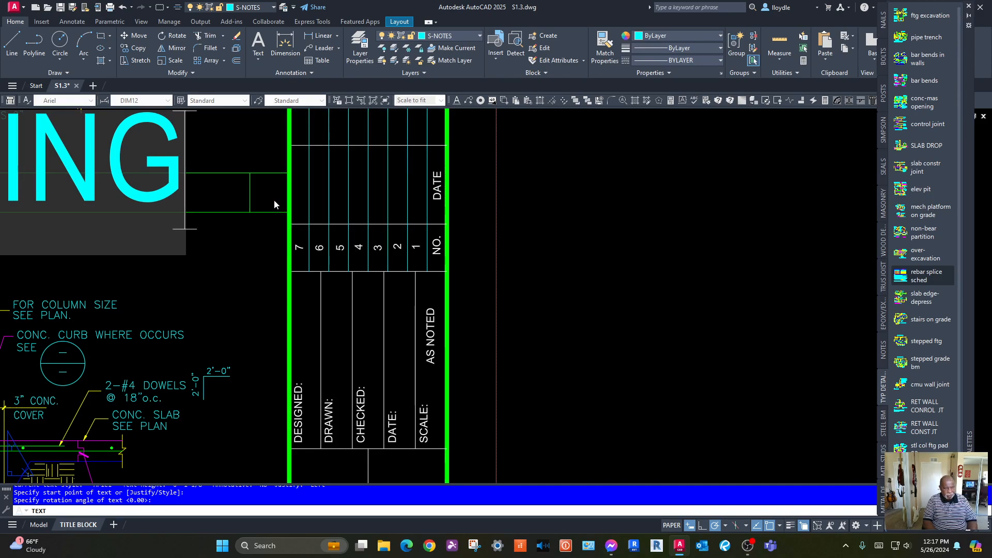
{"action": "type", "text": "EXCAVATION"}
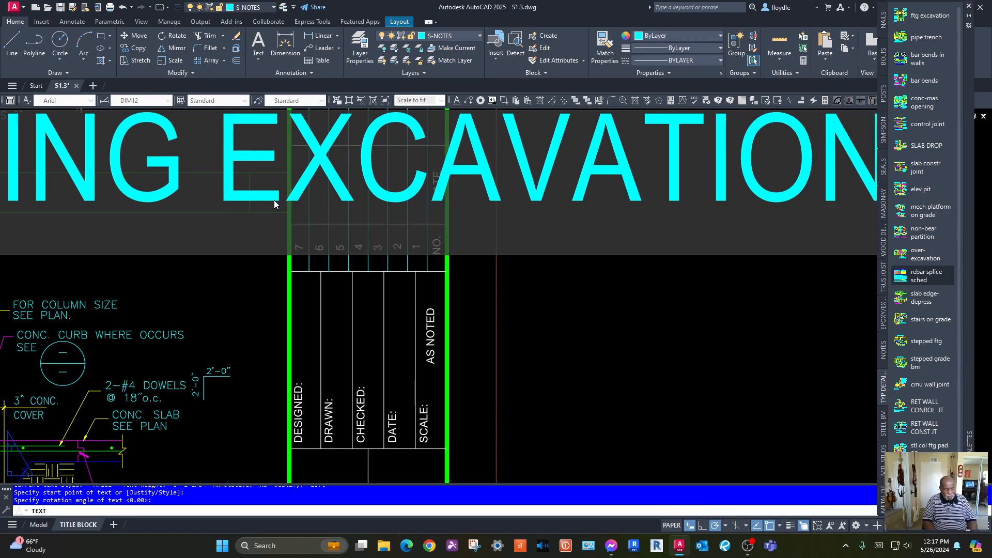
{"action": "type", "text": " DETAIL"}
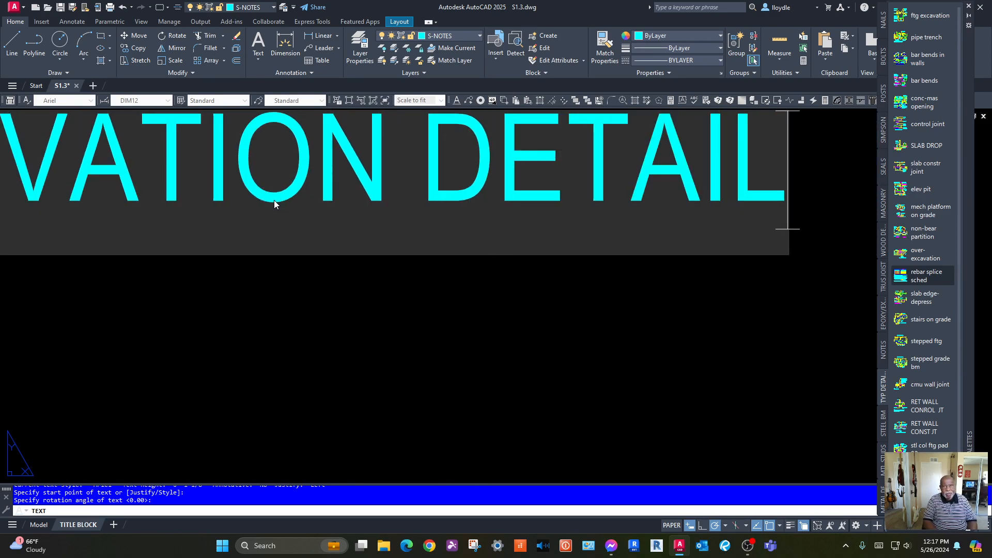
{"action": "key", "text": "Return"}
{"action": "key", "text": "Return"}
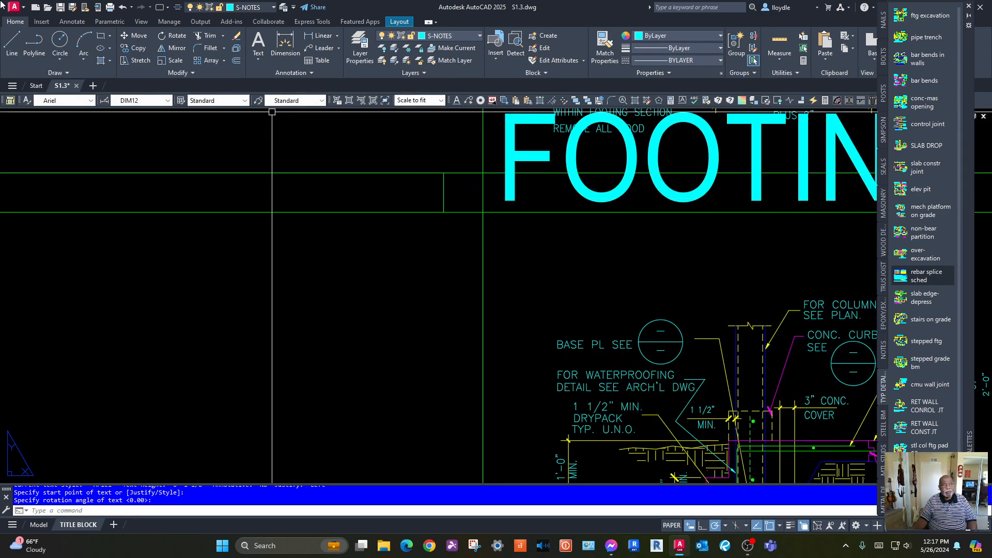
Scale the FOOTING EXCAVATION DETAIL title by 0.25 from the start of its baseline
{"action": "left_click", "coordinate": [165, 58]}
{"action": "left_click", "coordinate": [526, 151]}
{"action": "key", "text": "Return"}
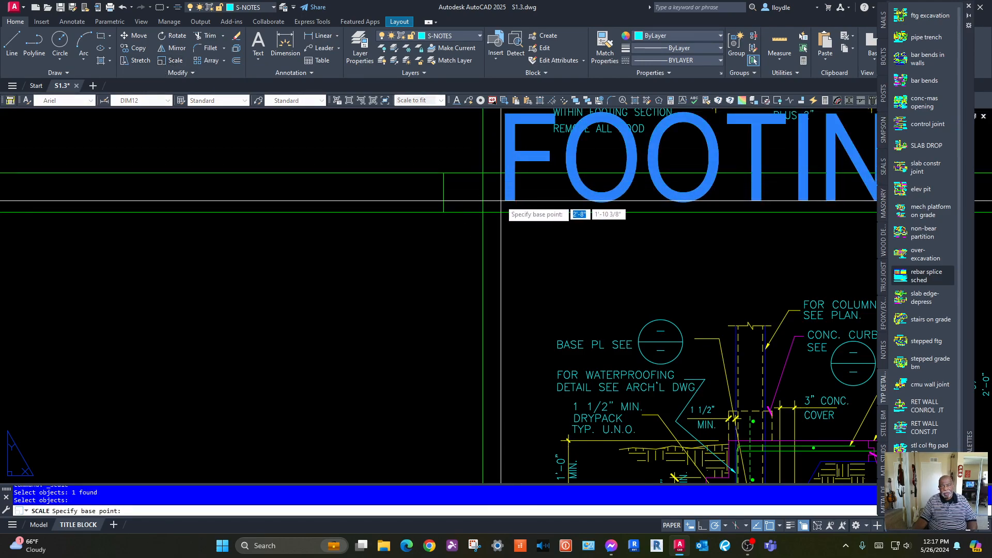
{"action": "left_click", "coordinate": [502, 200]}
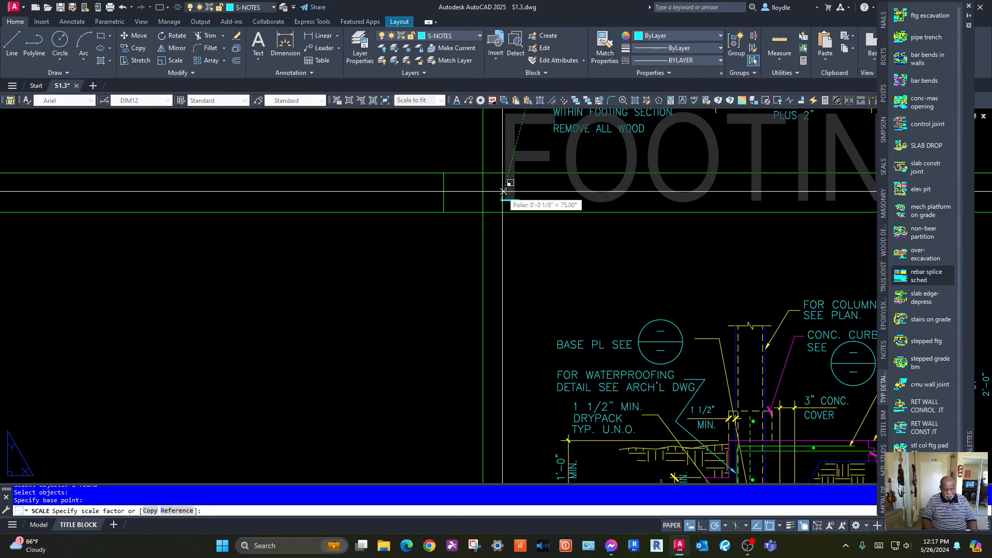
{"action": "type", "text": ".2"}
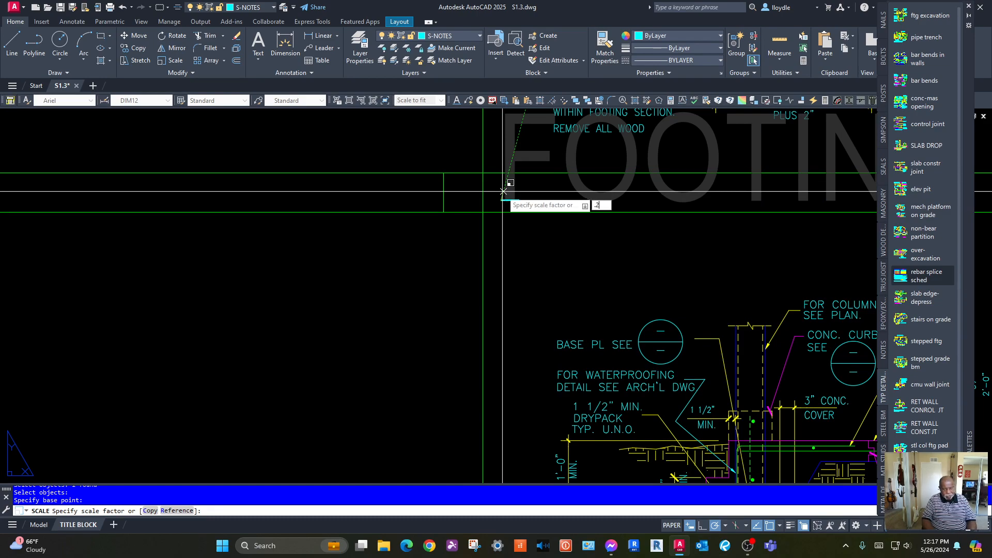
{"action": "type", "text": "5"}
{"action": "key", "text": "Return"}
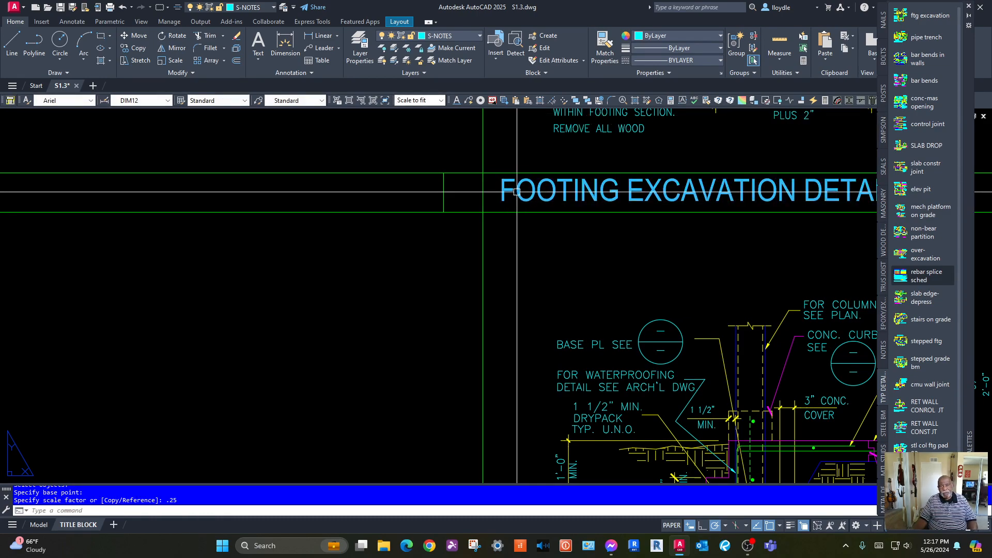
Nudge the FOOTING EXCAVATION DETAIL title slightly down and left to centre it vertically in its title strip
{"action": "scroll", "coordinate": [506, 187], "scroll_direction": "up", "scroll_amount": 4}
{"action": "left_click", "coordinate": [514, 180]}
{"action": "left_click", "coordinate": [489, 209]}
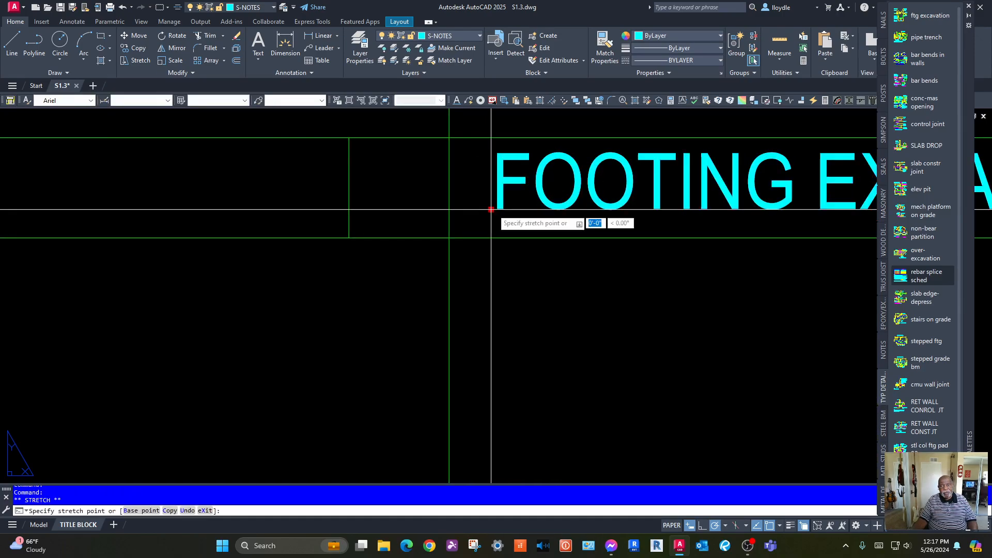
{"action": "key", "text": "Escape"}
{"action": "scroll", "coordinate": [593, 370], "scroll_direction": "down", "scroll_amount": 3}
{"action": "key", "text": "Escape"}
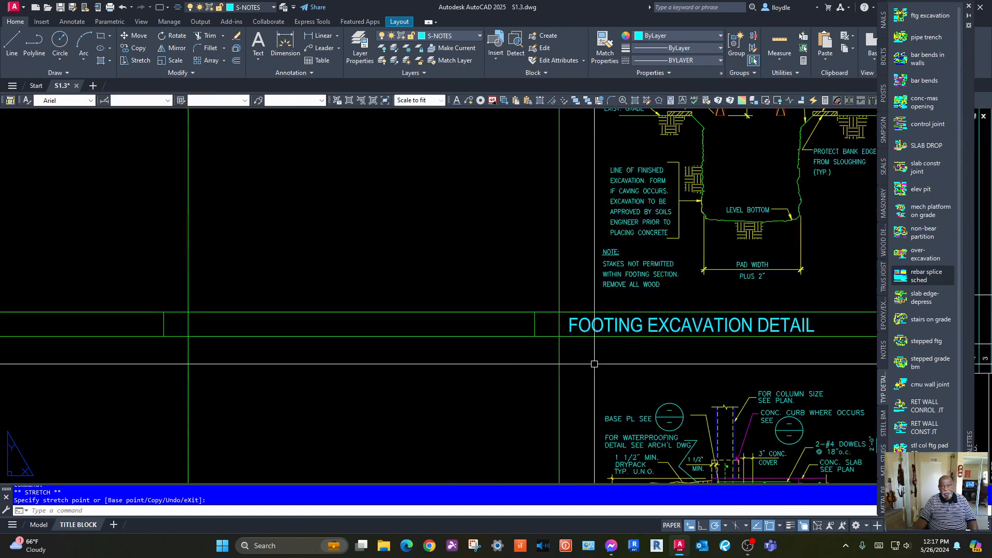
Copy the FOOTING EXCAVATION DETAIL title so the copy starts in the small number box at the end of the title strip
{"action": "middle_click_drag", "start_coordinate": [705, 357], "coordinate": [369, 284]}
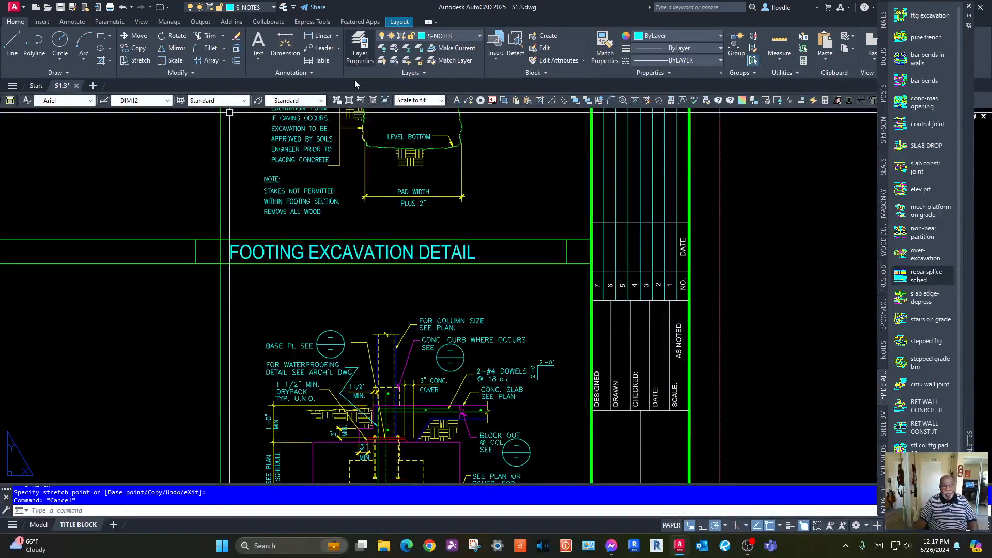
{"action": "left_click", "coordinate": [135, 48]}
{"action": "left_click", "coordinate": [287, 249]}
{"action": "key", "text": "Return"}
{"action": "left_click", "coordinate": [284, 247]}
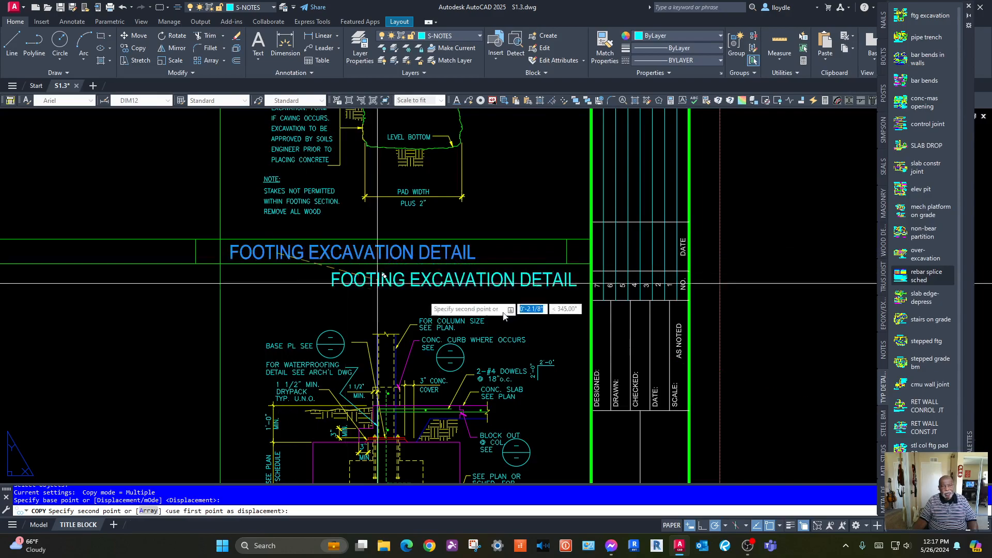
{"action": "left_click", "coordinate": [622, 246]}
{"action": "scroll", "coordinate": [537, 259], "scroll_direction": "up", "scroll_amount": 4}
{"action": "key", "text": "Escape"}
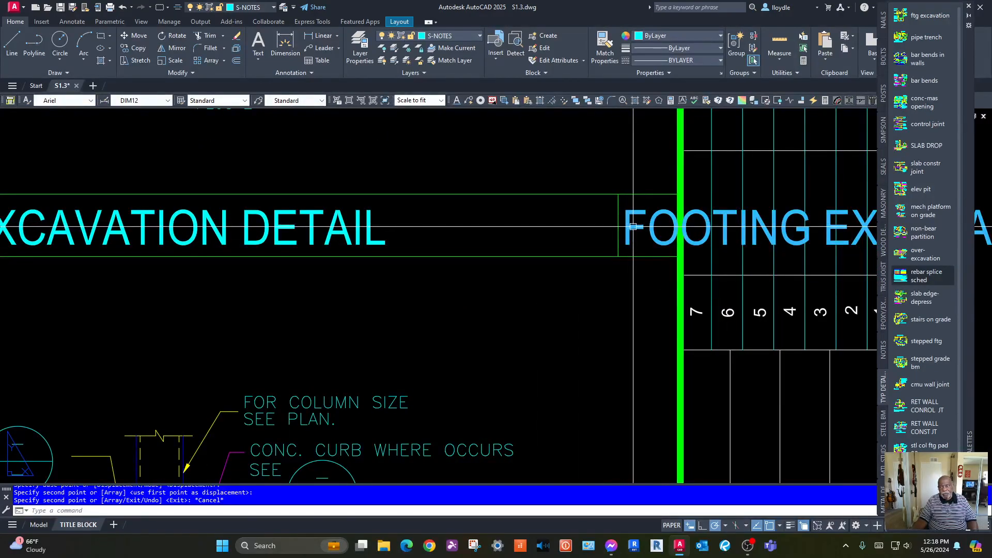
Change the copied title's text to the detail number 1
{"action": "double_click", "coordinate": [625, 243]}
{"action": "type", "text": "1"}
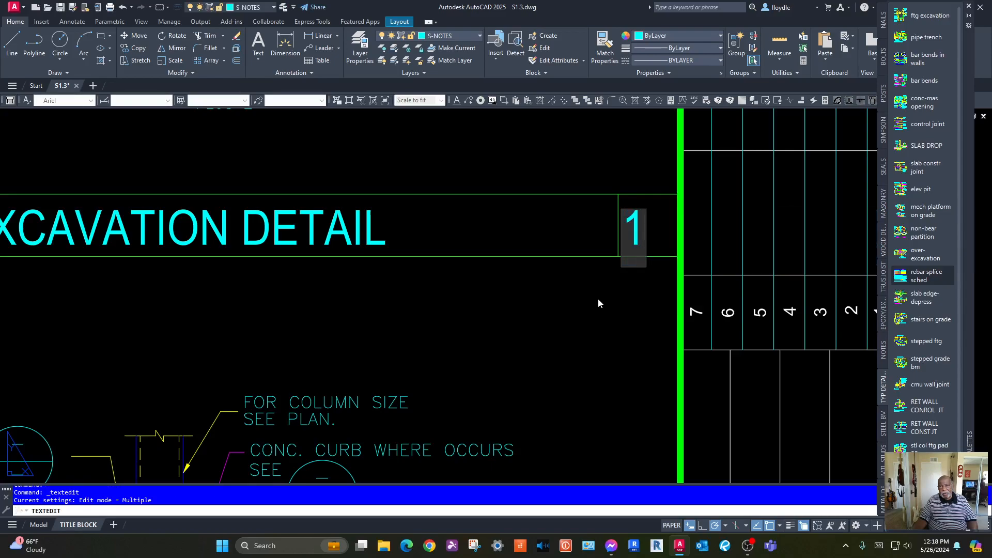
{"action": "key", "text": "Return"}
{"action": "key", "text": "Escape"}
Move the detail number 1 to the middle of its number box
{"action": "left_click", "coordinate": [638, 232]}
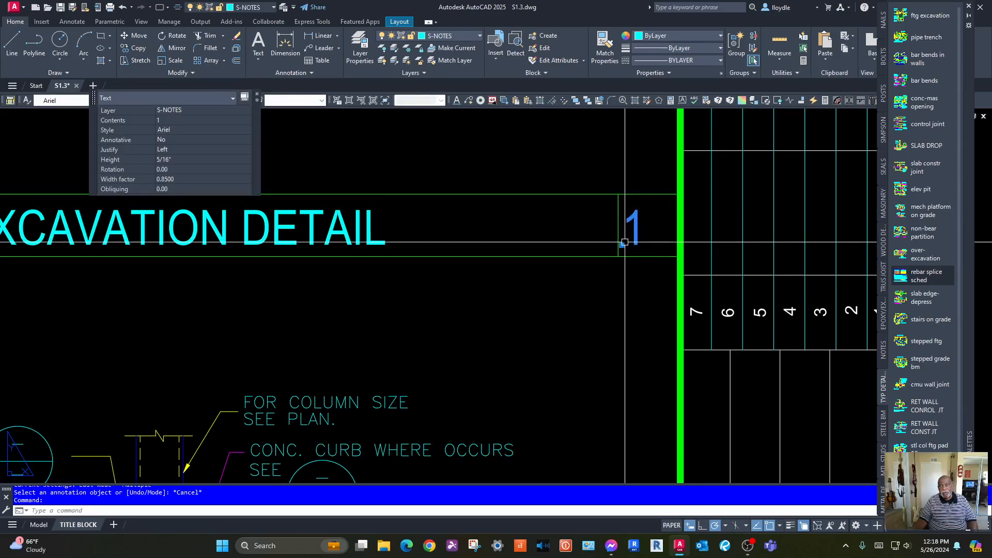
{"action": "left_click", "coordinate": [621, 246]}
{"action": "key", "text": "Escape"}
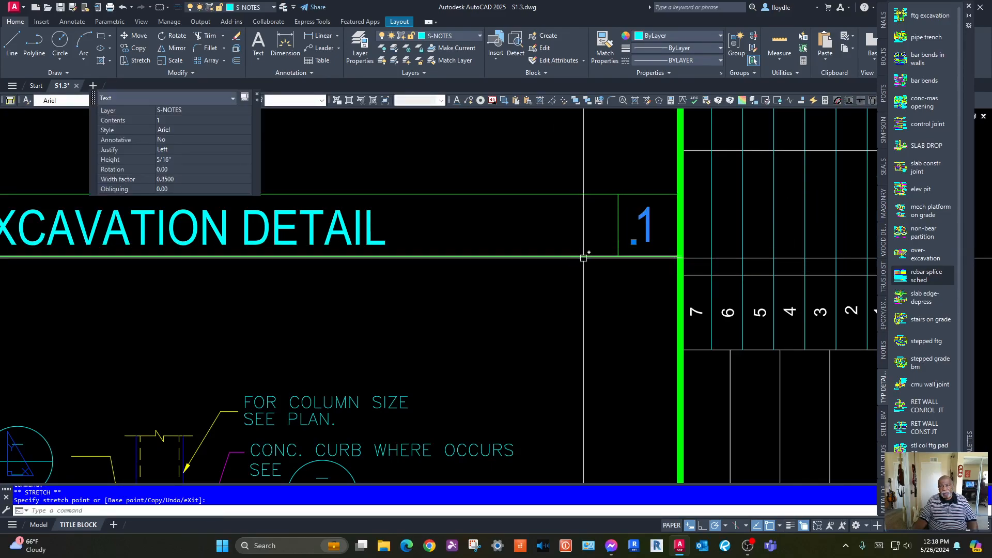
{"action": "scroll", "coordinate": [587, 255], "scroll_direction": "down", "scroll_amount": 2}
{"action": "key", "text": "Escape"}
{"action": "scroll", "coordinate": [495, 278], "scroll_direction": "down", "scroll_amount": 3}
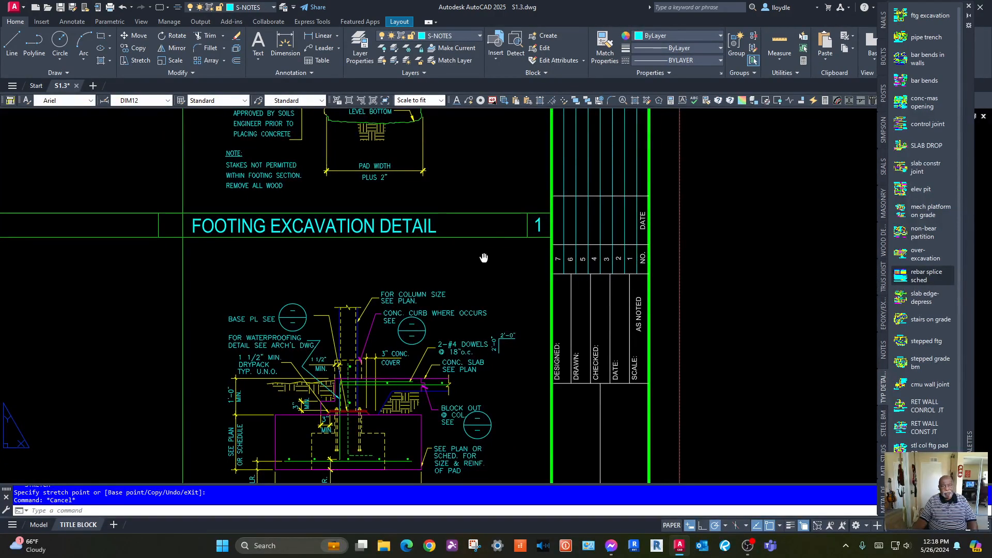
Set the text style to TXTFULL and add the two-line note SCALE: 1"=1'-0" between the title and the number box
{"action": "middle_click_drag", "start_coordinate": [480, 177], "coordinate": [451, 199]}
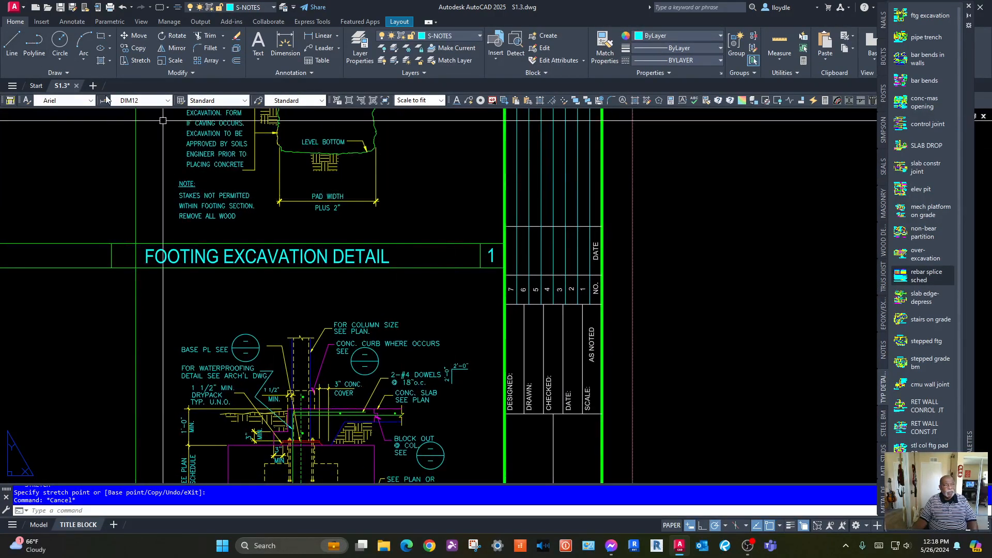
{"action": "left_click", "coordinate": [90, 101]}
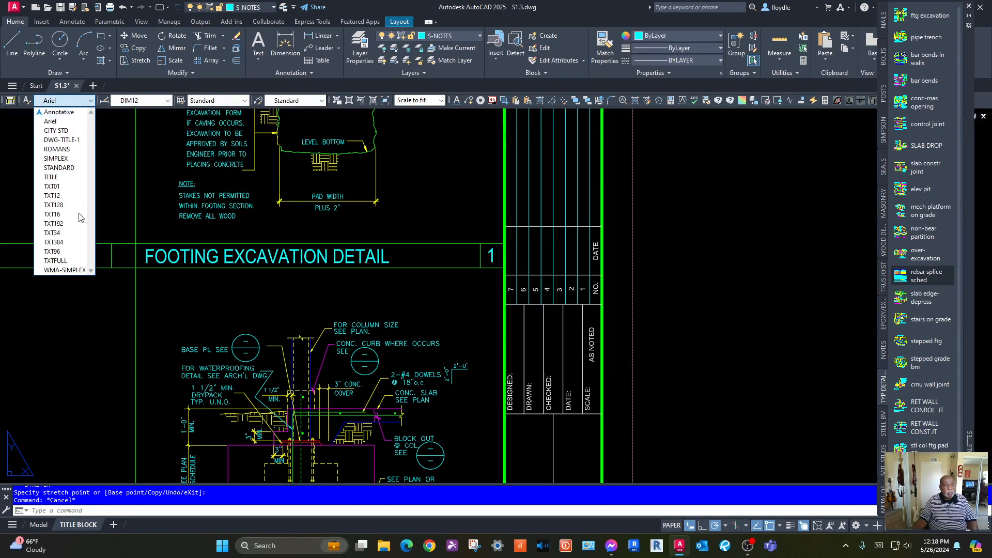
{"action": "left_click", "coordinate": [60, 260]}
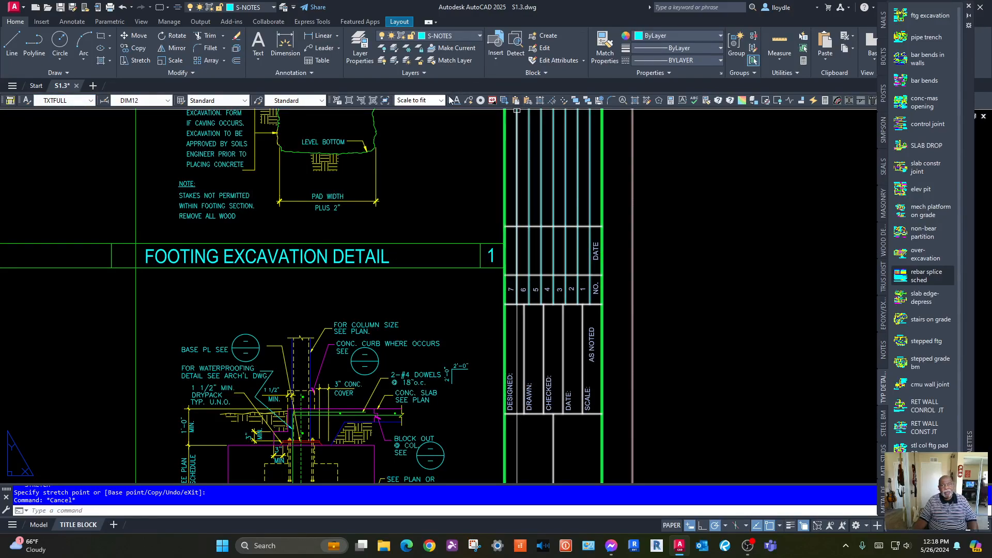
{"action": "scroll", "coordinate": [465, 263], "scroll_direction": "up", "scroll_amount": 4}
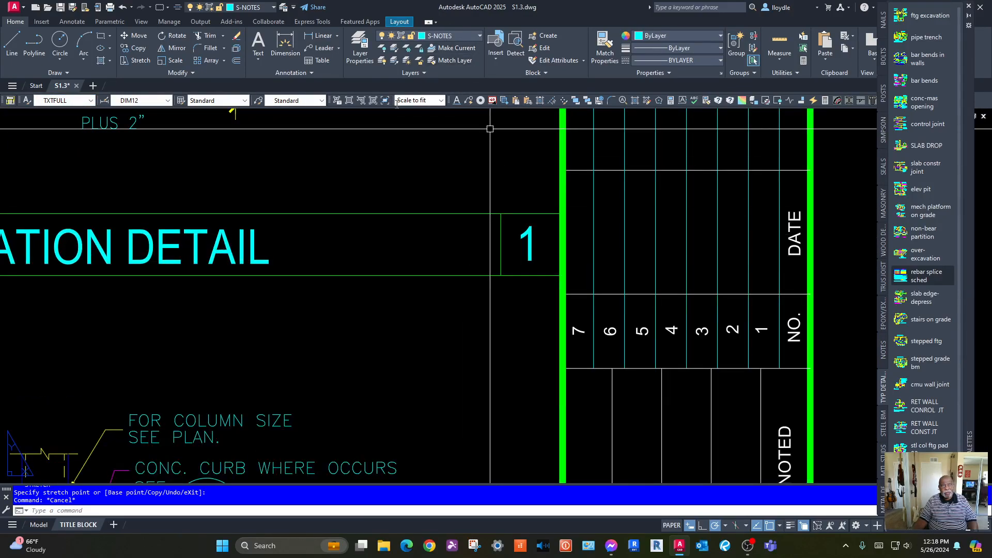
{"action": "left_click", "coordinate": [455, 102]}
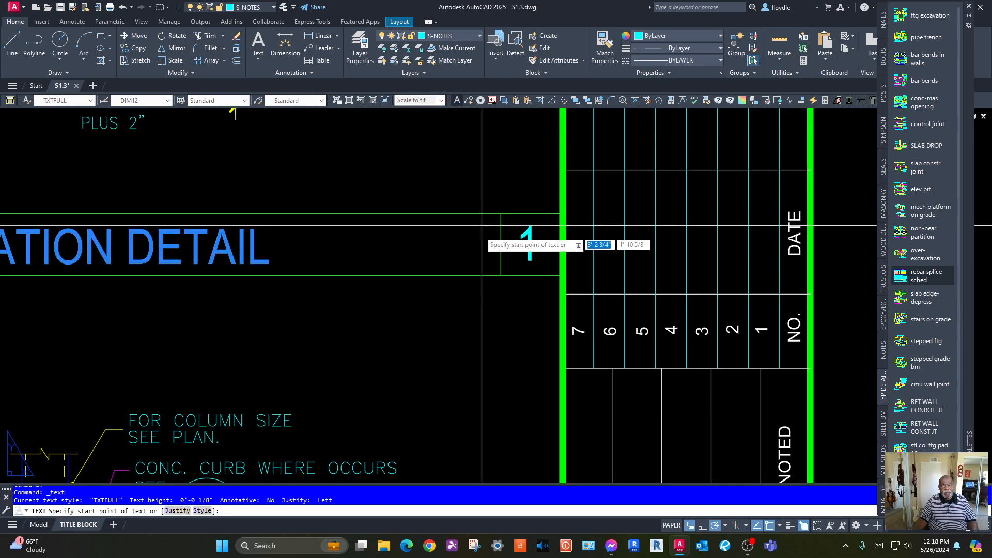
{"action": "left_click", "coordinate": [402, 235]}
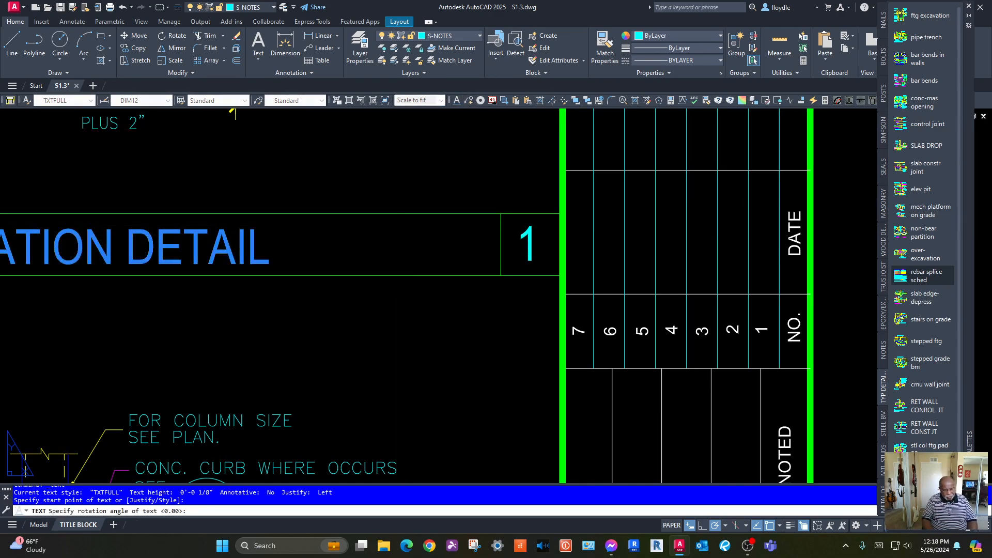
{"action": "key", "text": "Return"}
{"action": "type", "text": "SCALE:"}
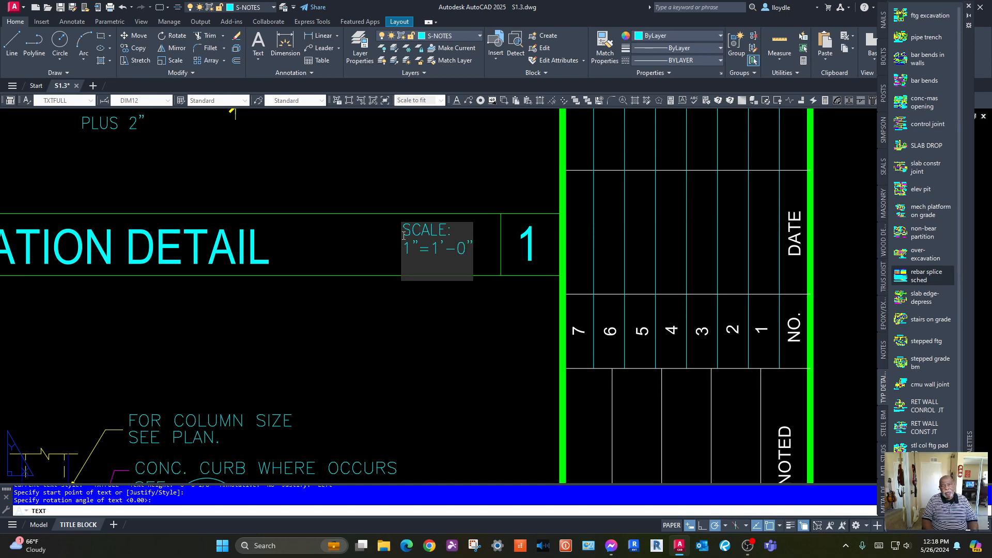
{"action": "key", "text": "Escape"}
Move both lines of the scale note horizontally closer to the number box
{"action": "type", "text": "m"}
{"action": "key", "text": "Return"}
{"action": "left_click", "coordinate": [455, 221]}
{"action": "left_click", "coordinate": [439, 231]}
{"action": "key", "text": "Return"}
{"action": "left_click", "coordinate": [413, 324]}
{"action": "left_click", "coordinate": [413, 320]}
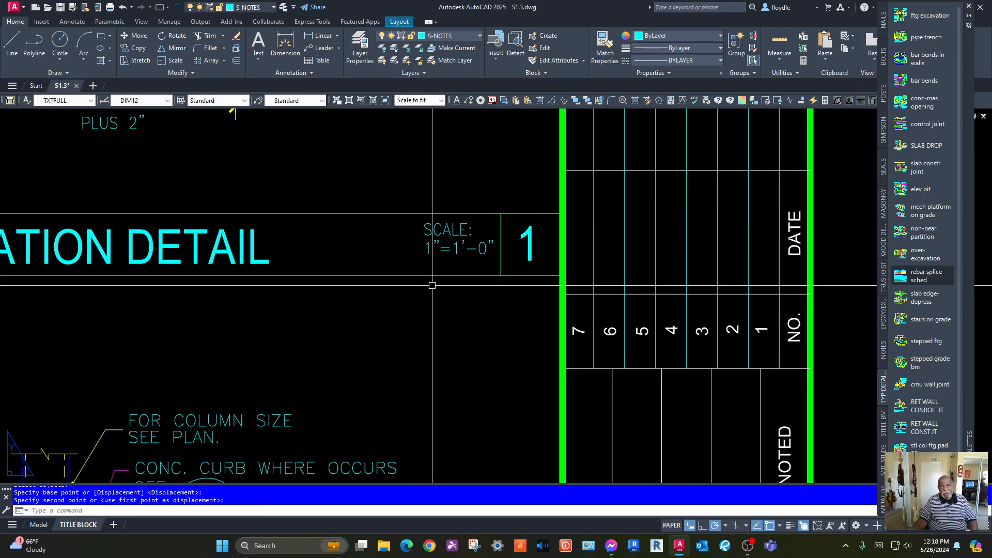
Move both lines of the scale note slightly down to centre them vertically in the title strip
{"action": "scroll", "coordinate": [442, 265], "scroll_direction": "up", "scroll_amount": 2}
{"action": "key", "text": "Return"}
{"action": "left_click", "coordinate": [471, 258]}
{"action": "left_click", "coordinate": [438, 225]}
{"action": "key", "text": "Return"}
{"action": "left_click", "coordinate": [361, 216]}
{"action": "left_click", "coordinate": [358, 223]}
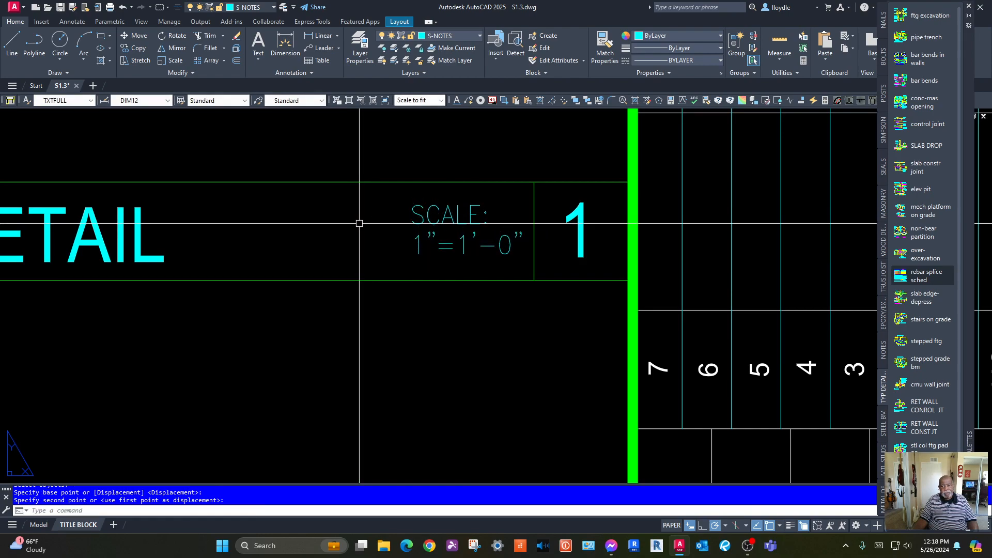
{"action": "scroll", "coordinate": [359, 222], "scroll_direction": "down", "scroll_amount": 5}
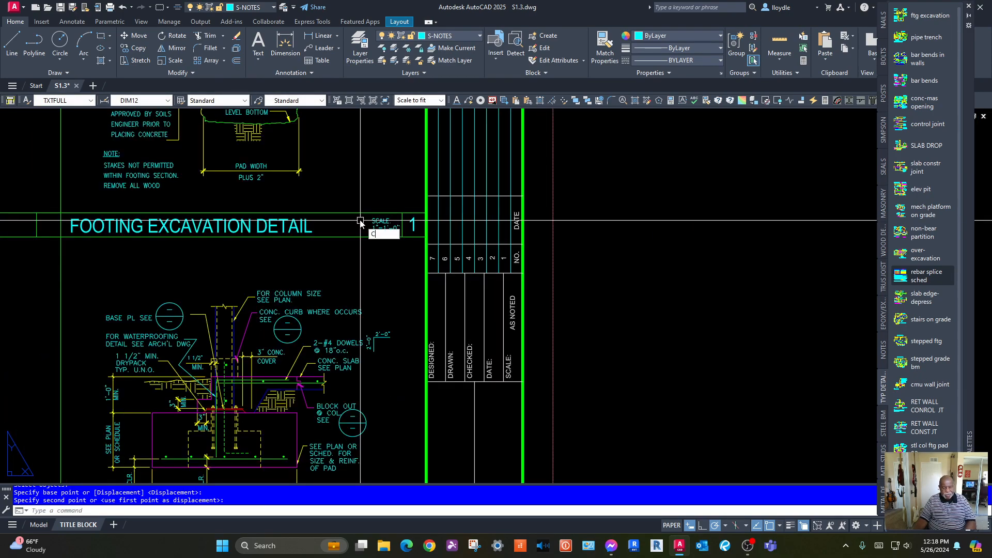
Copy the first detail's title, two-line scale note and number straight down into the title strip of the detail below
{"action": "key", "text": "Return"}
{"action": "left_click", "coordinate": [389, 221]}
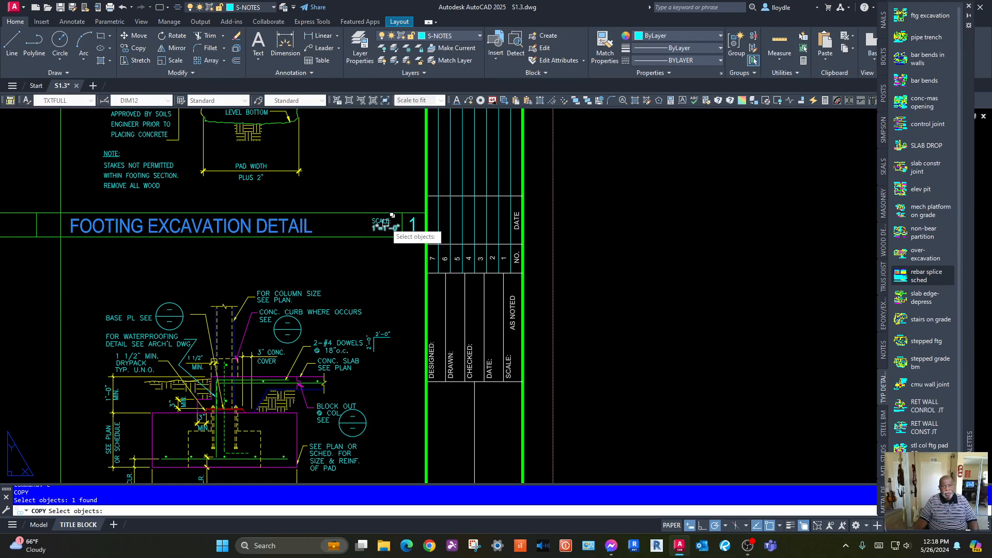
{"action": "left_click", "coordinate": [389, 221]}
{"action": "left_click", "coordinate": [407, 224]}
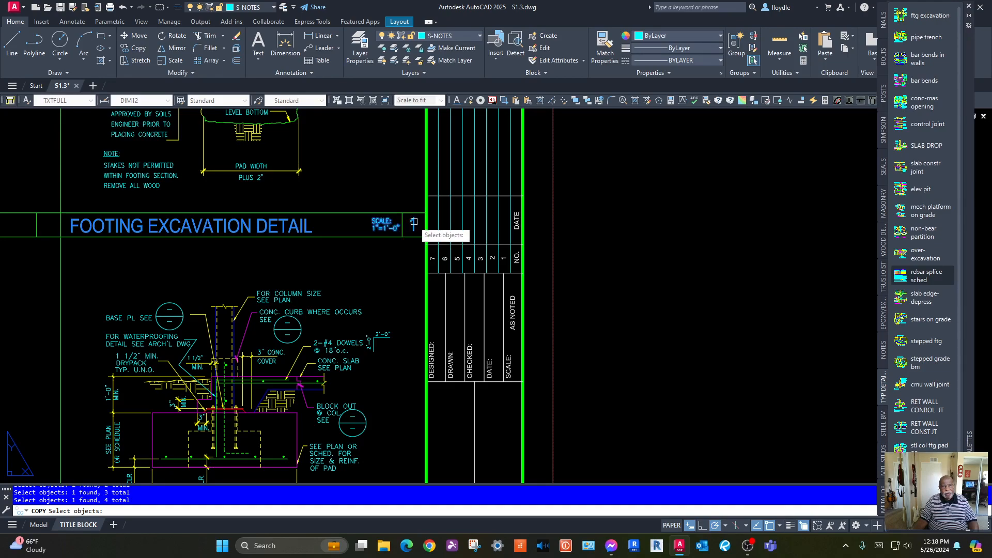
{"action": "key", "text": "Return"}
{"action": "left_click", "coordinate": [388, 224]}
{"action": "scroll", "coordinate": [383, 308], "scroll_direction": "down", "scroll_amount": 6}
{"action": "scroll", "coordinate": [383, 309], "scroll_direction": "up", "scroll_amount": 5}
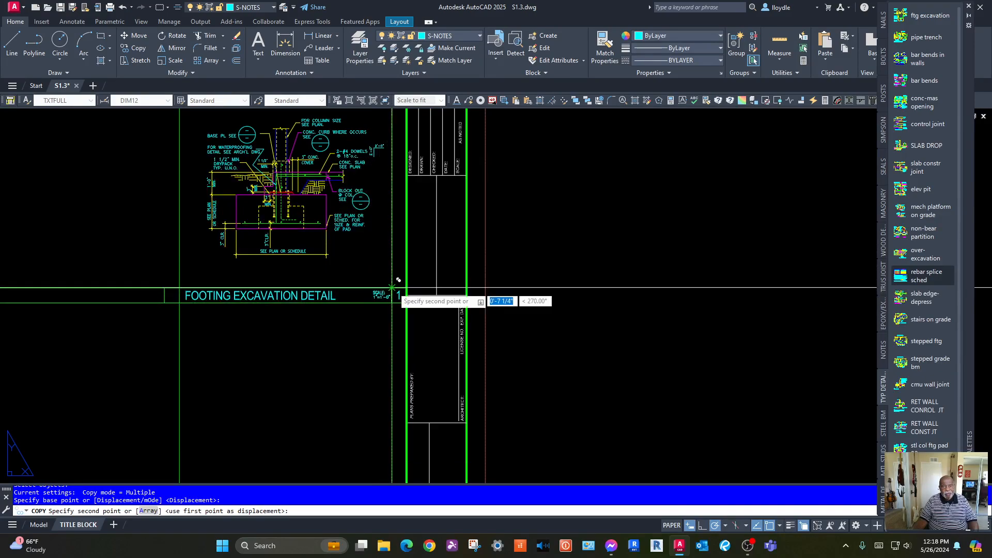
{"action": "left_click", "coordinate": [392, 287]}
{"action": "scroll", "coordinate": [380, 300], "scroll_direction": "up", "scroll_amount": 4}
{"action": "key", "text": "Escape"}
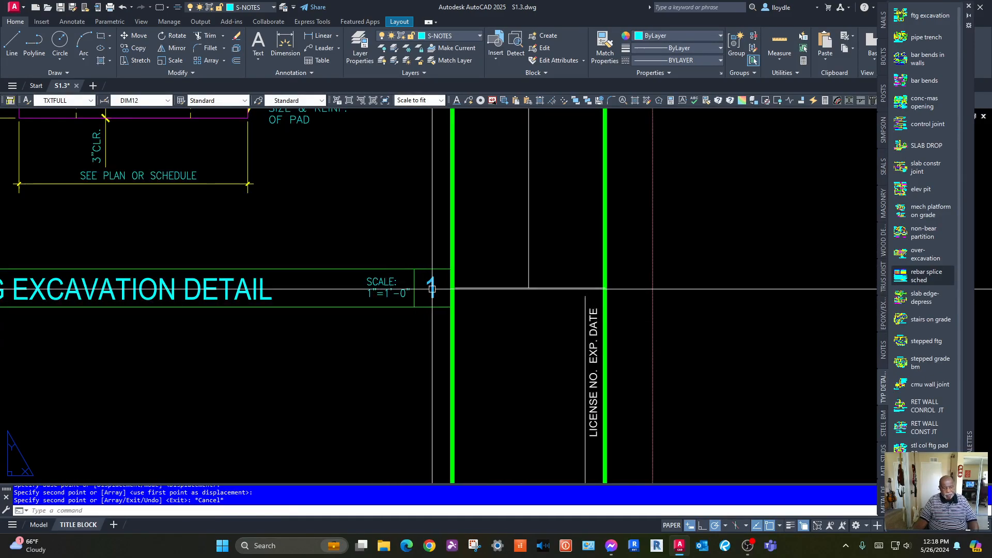
Change the copied detail number to 2 and its scale value to 3/4"=1'-0"
{"action": "double_click", "coordinate": [431, 289]}
{"action": "type", "text": "2"}
{"action": "key", "text": "Return"}
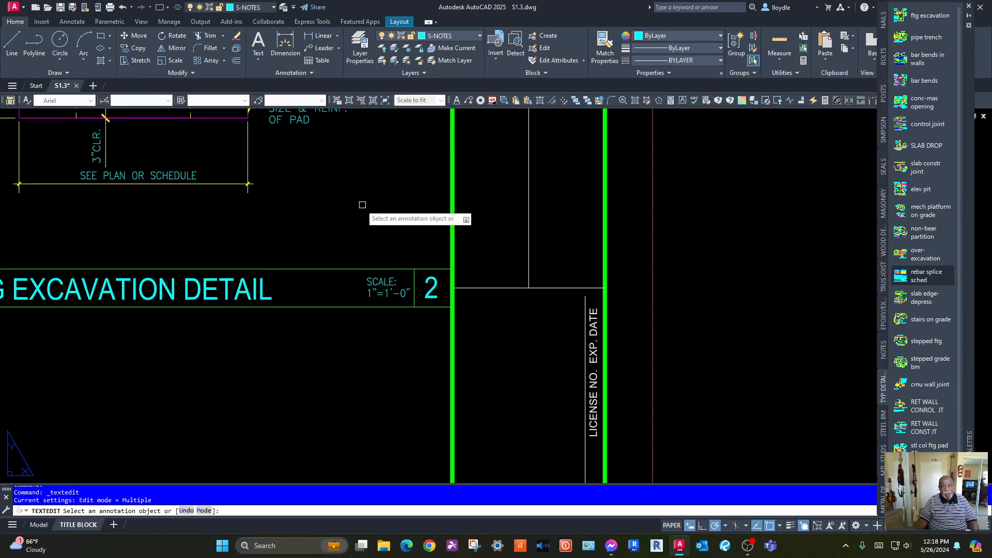
{"action": "scroll", "coordinate": [363, 205], "scroll_direction": "down", "scroll_amount": 4}
{"action": "scroll", "coordinate": [341, 305], "scroll_direction": "up", "scroll_amount": 5}
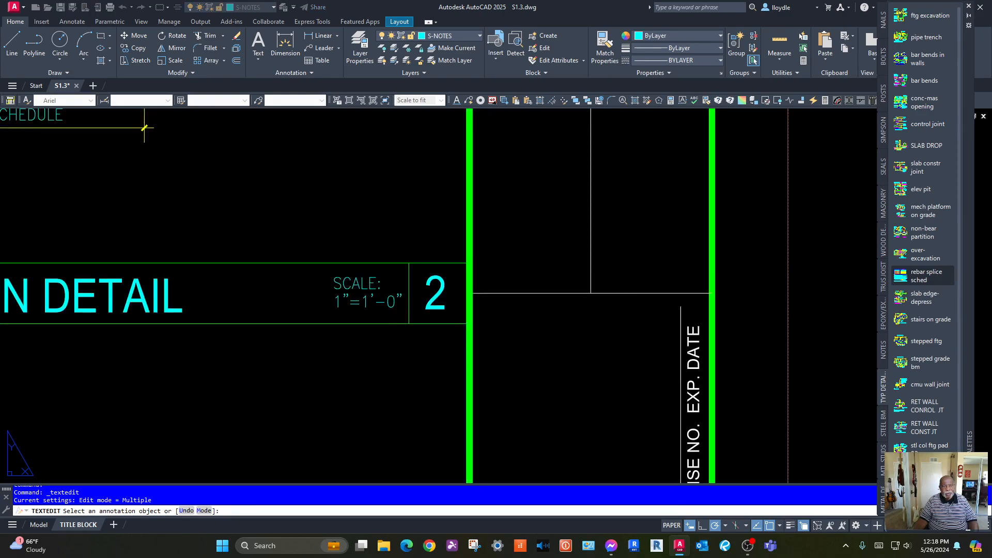
{"action": "left_click", "coordinate": [339, 305]}
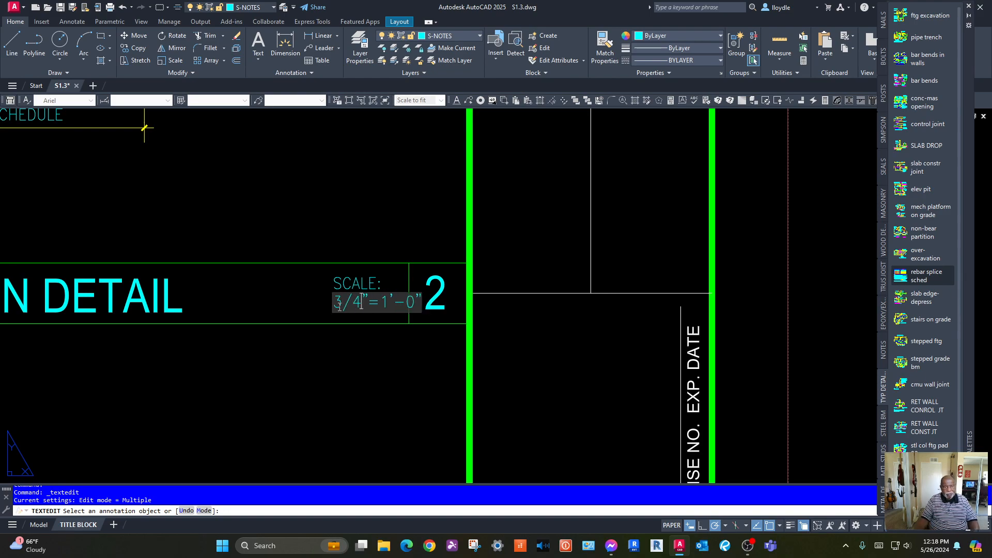
{"action": "left_click", "coordinate": [336, 375]}
{"action": "key", "text": "Escape"}
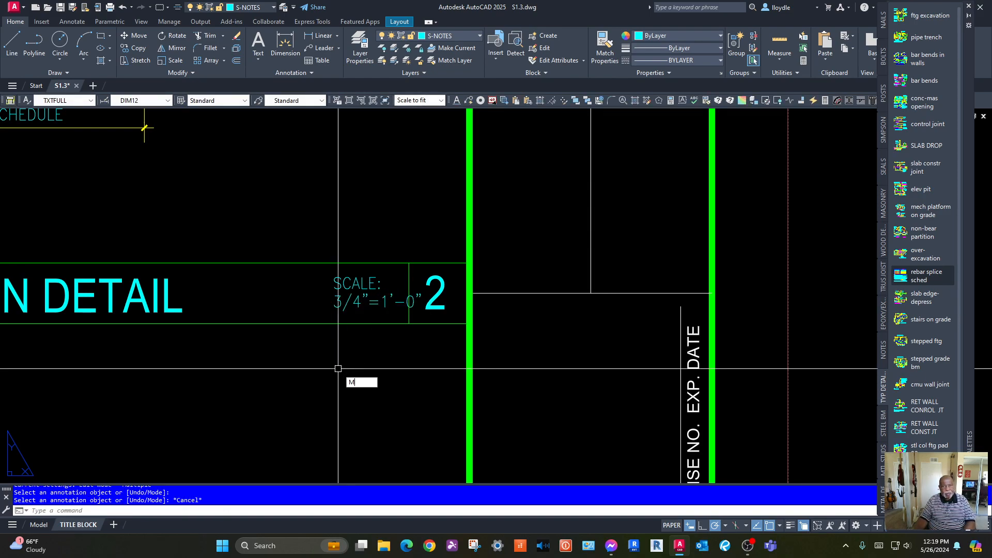
Move both lines of detail 2's scale note horizontally away from the number box so they clear its dividing line
{"action": "key", "text": "Return"}
{"action": "left_click", "coordinate": [387, 277]}
{"action": "left_click", "coordinate": [328, 308]}
{"action": "key", "text": "Return"}
{"action": "left_click", "coordinate": [290, 300]}
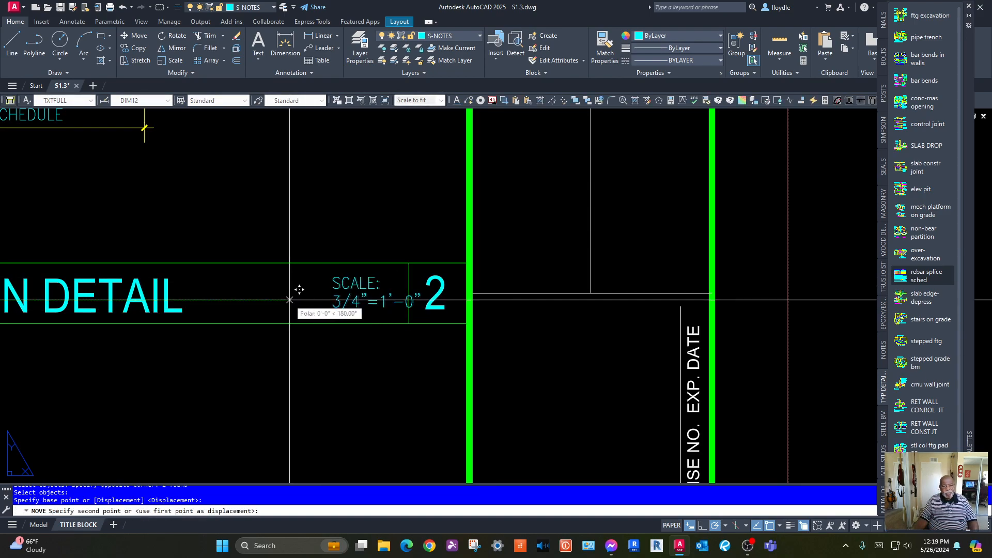
{"action": "left_click", "coordinate": [279, 298]}
Change the title of detail 2 to STEEL COLUMN BASE CONNECTION
{"action": "scroll", "coordinate": [229, 370], "scroll_direction": "down", "scroll_amount": 3}
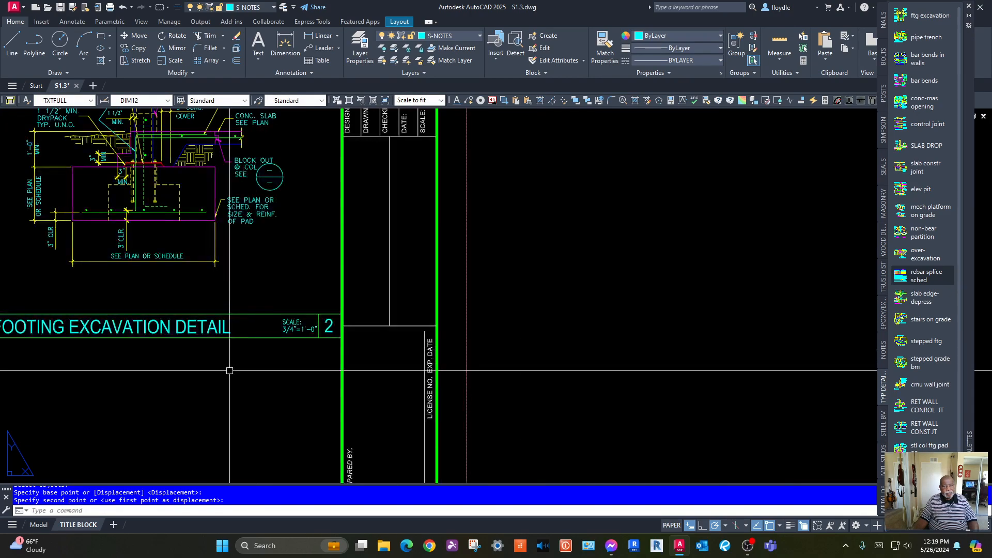
{"action": "middle_click_drag", "start_coordinate": [229, 370], "coordinate": [482, 386]}
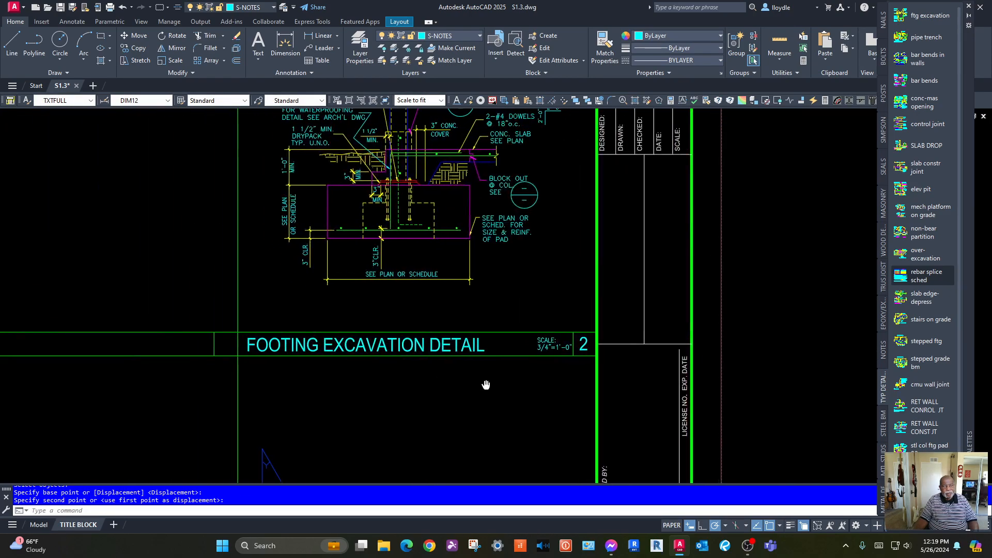
{"action": "left_click", "coordinate": [300, 343]}
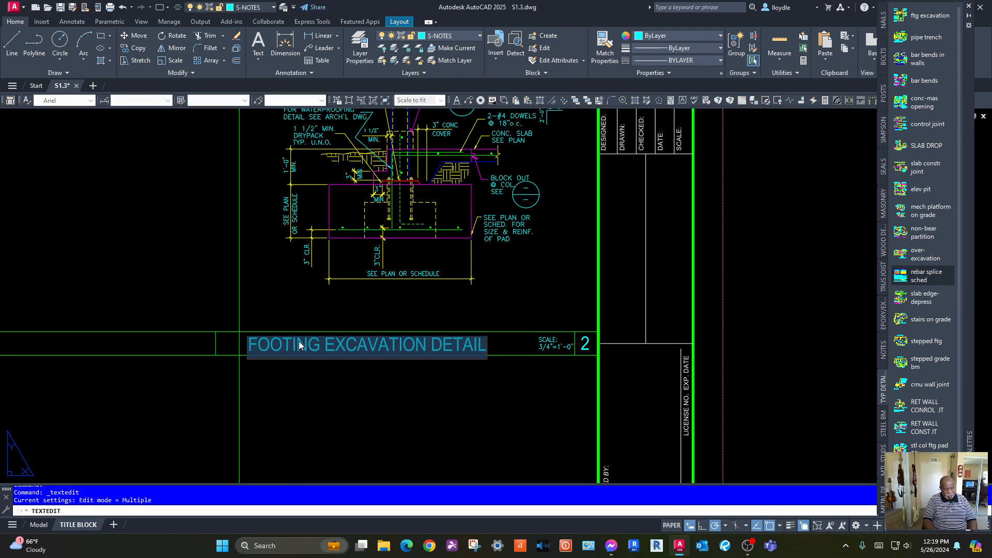
{"action": "type", "text": "STEEL COLUMN BASE CONNECTION"}
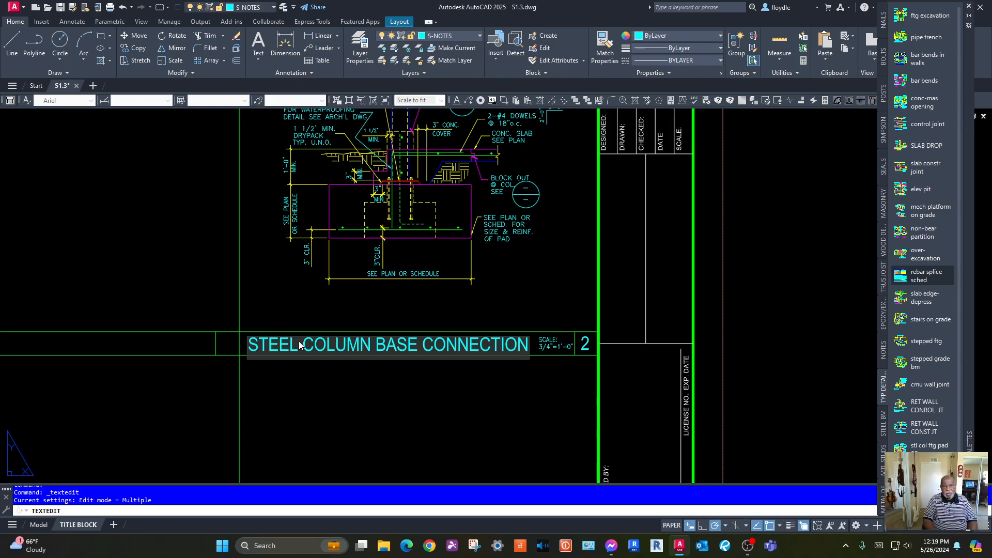
{"action": "key", "text": "Return"}
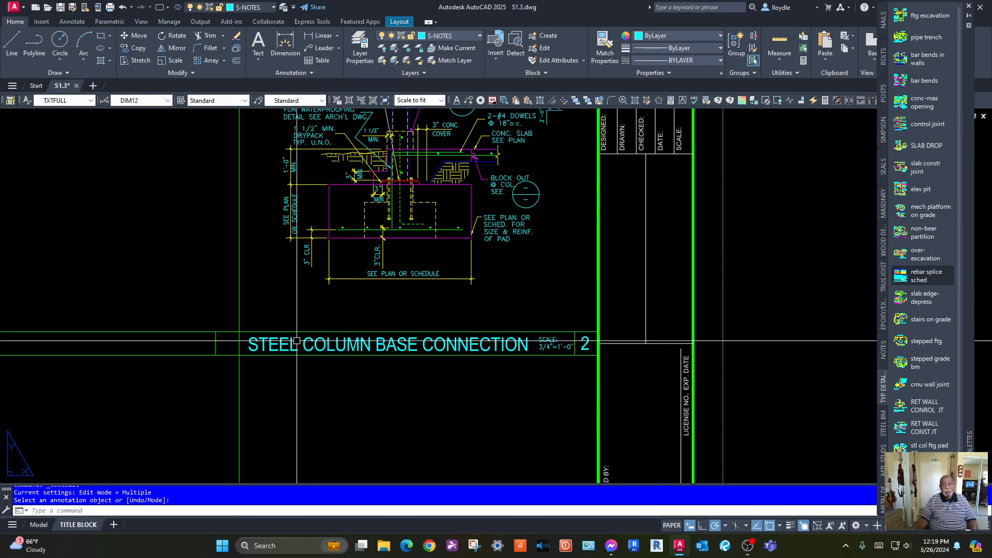
Switch to model space and thaw layers VP-12 and VP-16 to show the scaled detail grids
{"action": "scroll", "coordinate": [442, 294], "scroll_direction": "down", "scroll_amount": 3}
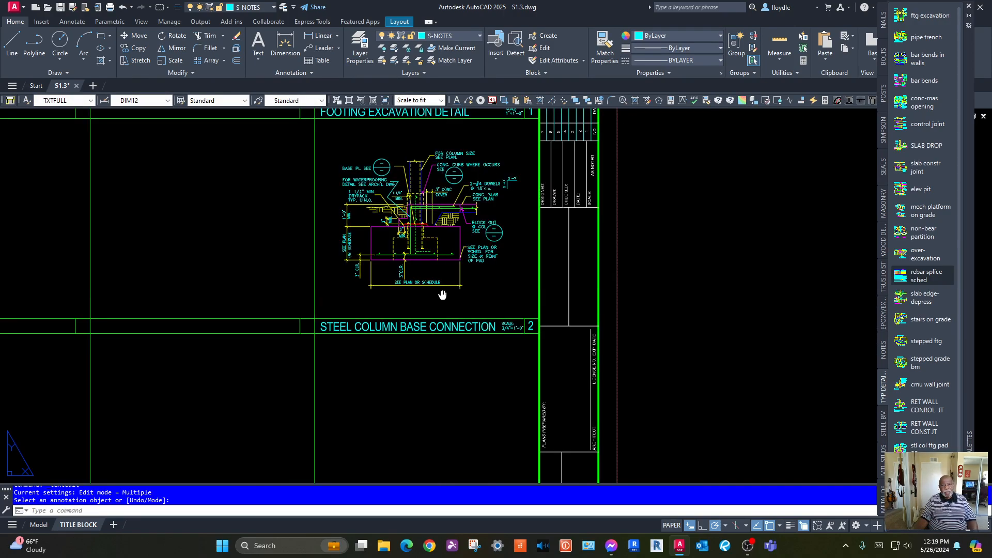
{"action": "middle_click", "coordinate": [443, 294]}
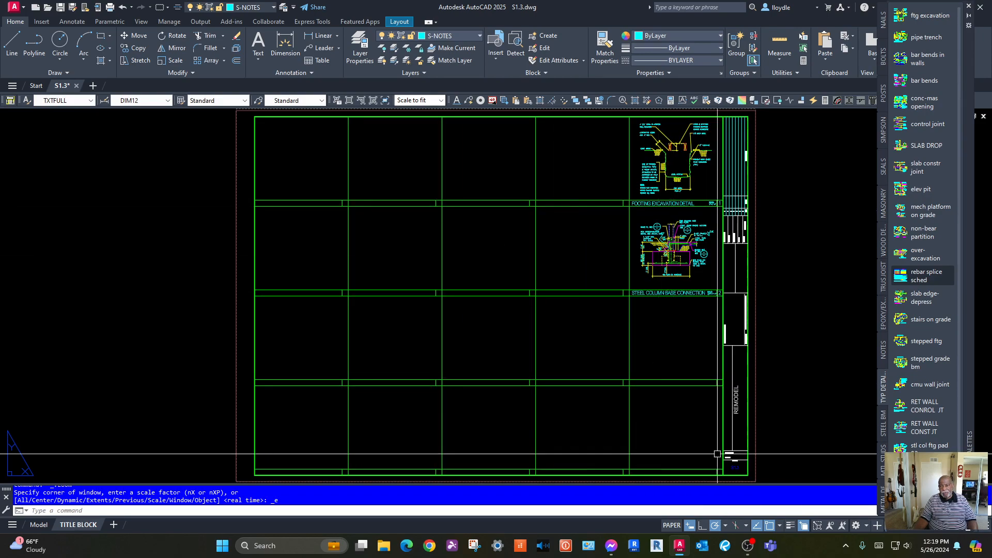
{"action": "middle_click_drag", "start_coordinate": [675, 209], "coordinate": [500, 212]}
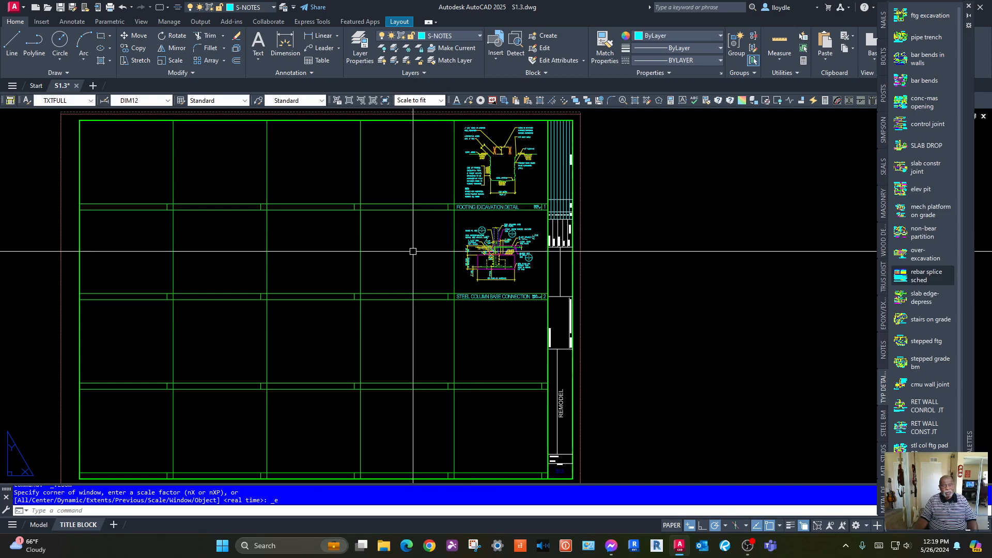
{"action": "middle_click_drag", "start_coordinate": [429, 237], "coordinate": [454, 224]}
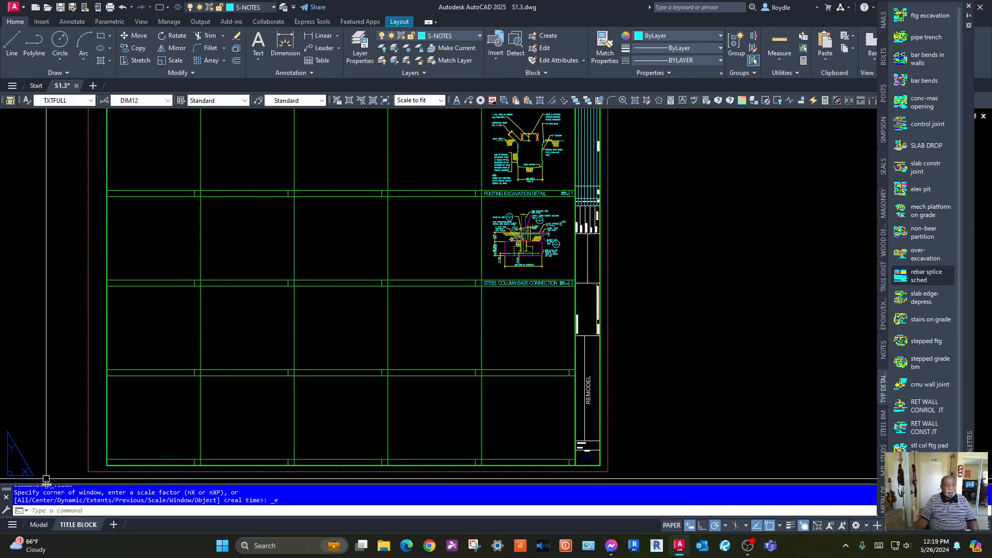
{"action": "left_click", "coordinate": [38, 525]}
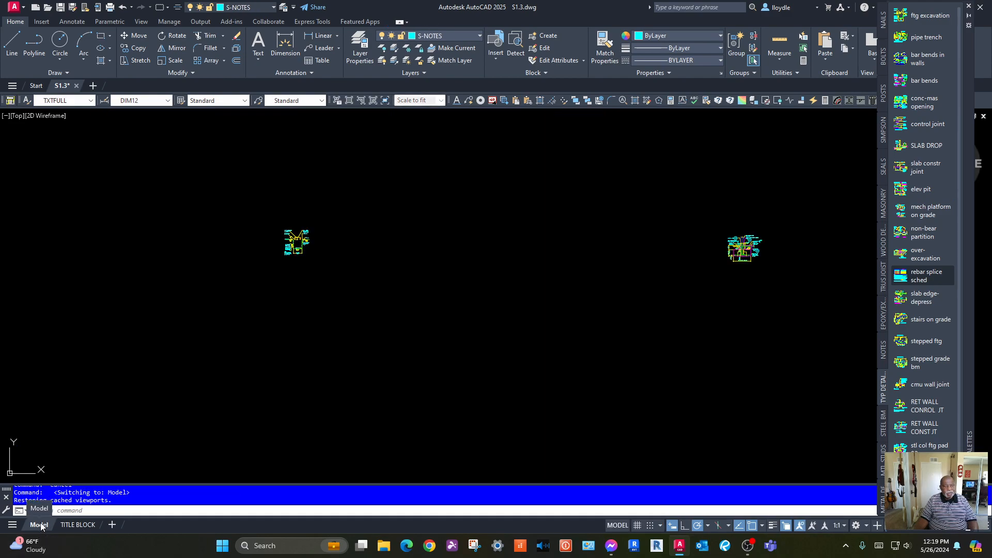
{"action": "scroll", "coordinate": [425, 354], "scroll_direction": "down", "scroll_amount": 2}
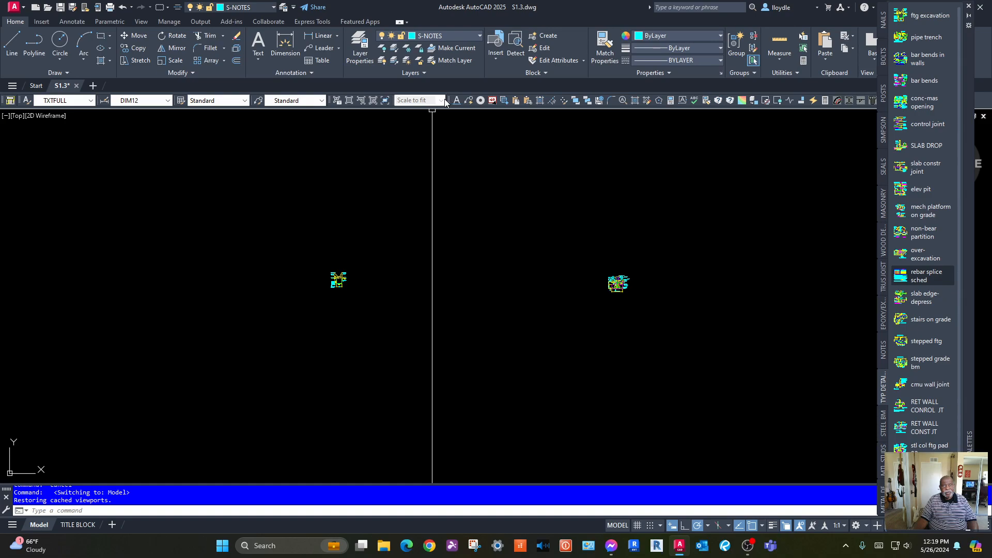
{"action": "left_click", "coordinate": [480, 35]}
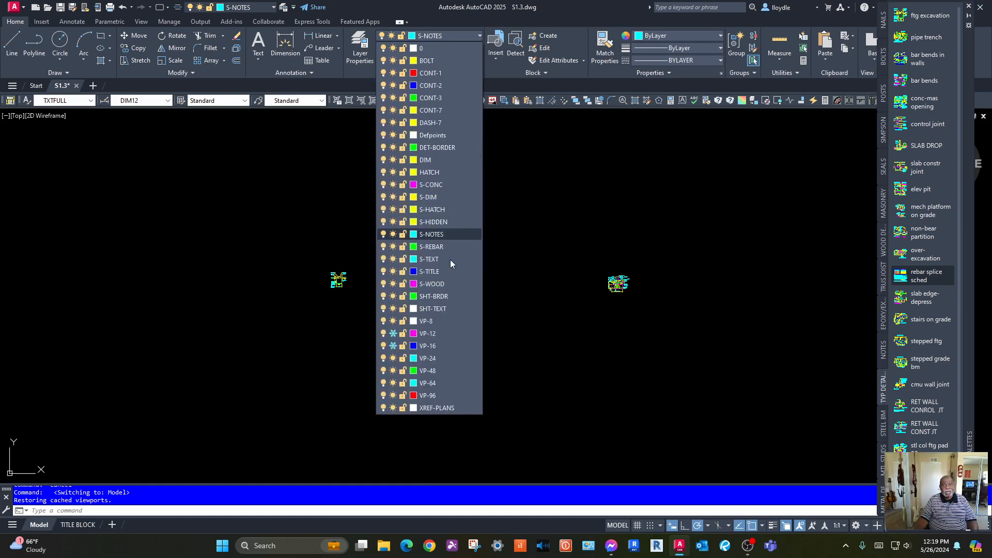
{"action": "left_click", "coordinate": [393, 333]}
{"action": "left_click", "coordinate": [393, 346]}
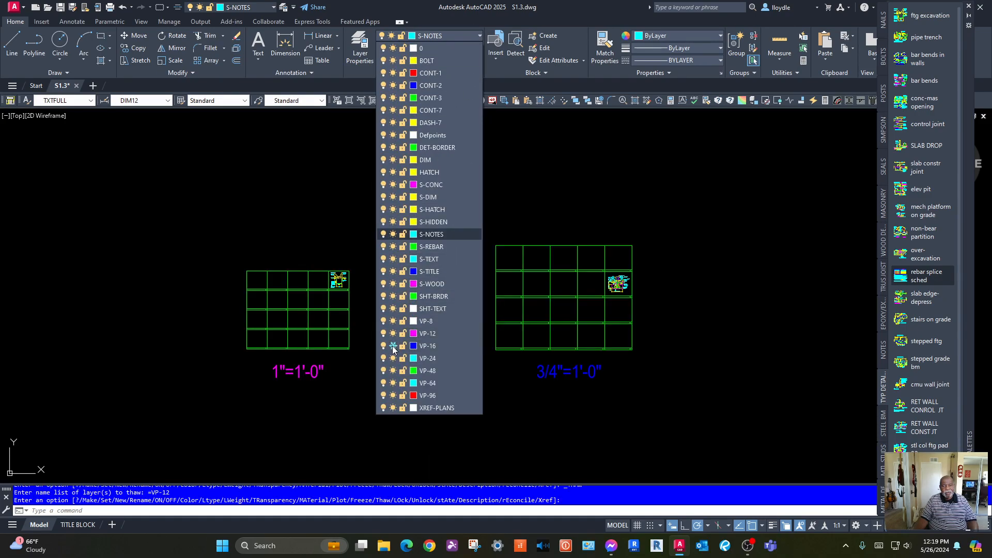
{"action": "left_click", "coordinate": [588, 154]}
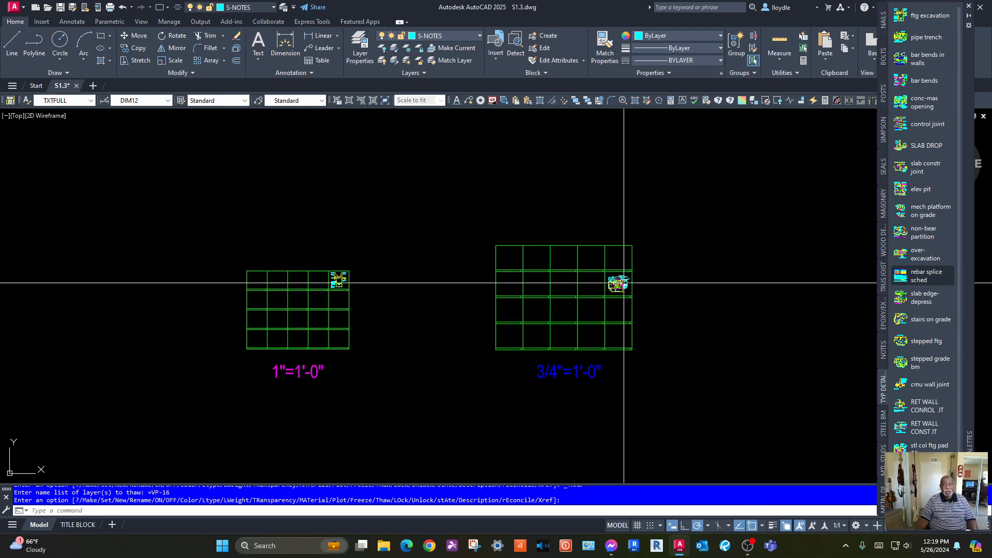
Return to the TITLE BLOCK layout and freeze layers VP-12 and VP-16
{"action": "left_click", "coordinate": [80, 524]}
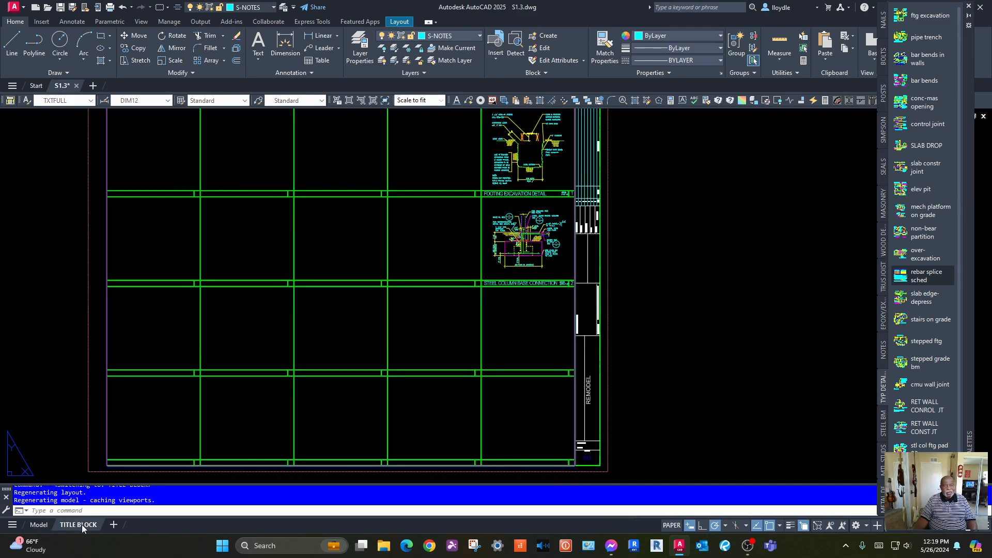
{"action": "left_click", "coordinate": [477, 36]}
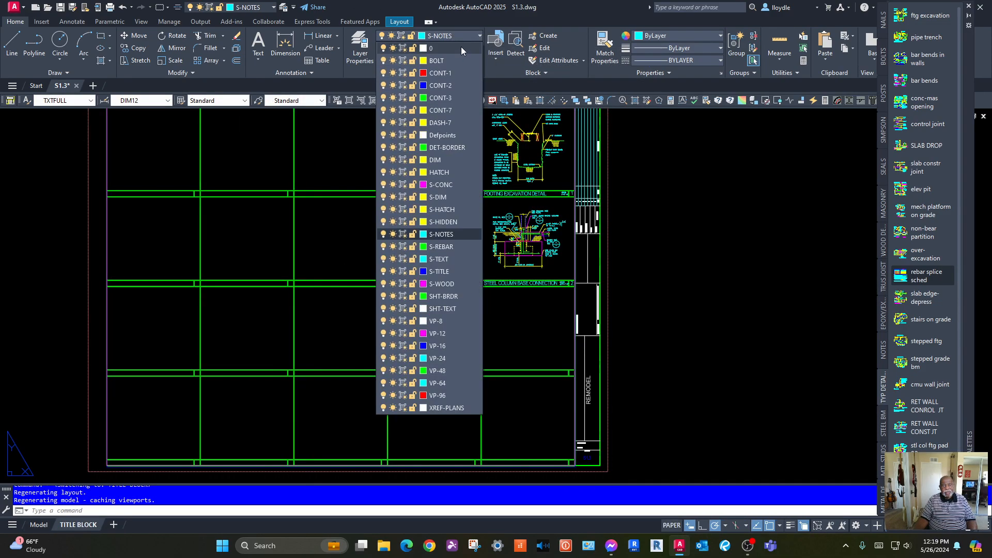
{"action": "left_click", "coordinate": [393, 333]}
{"action": "left_click", "coordinate": [393, 345]}
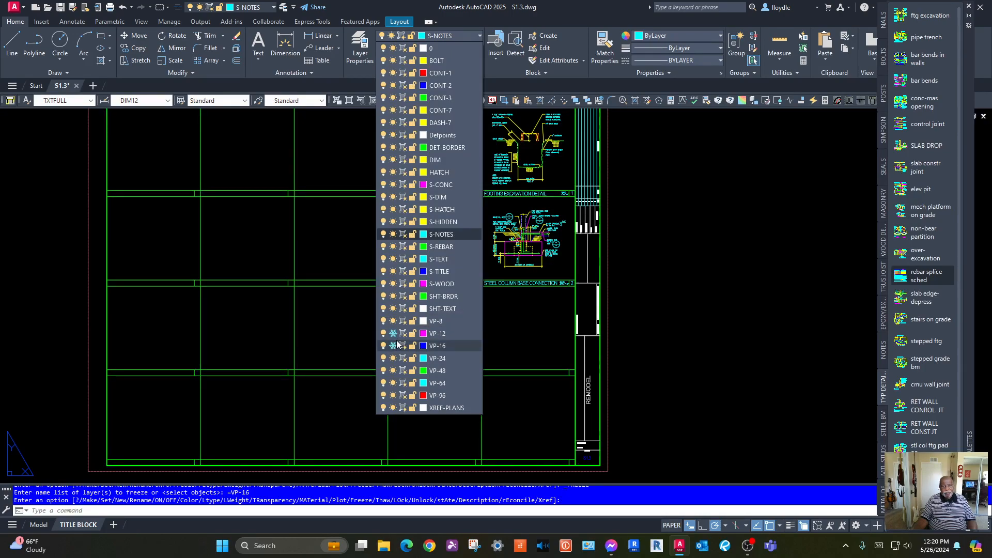